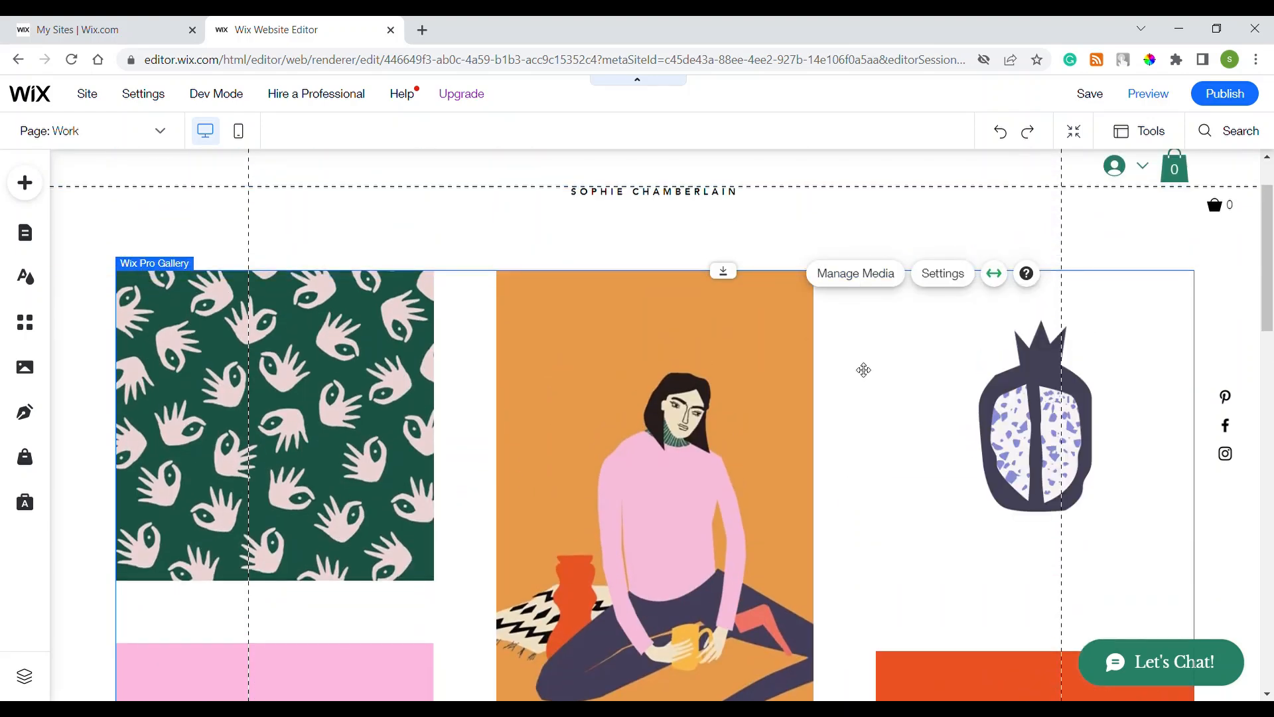
Select the Work page's portfolio gallery and set its full-width stretch margins to 0 px
{"action": "left_click", "coordinate": [97, 339]}
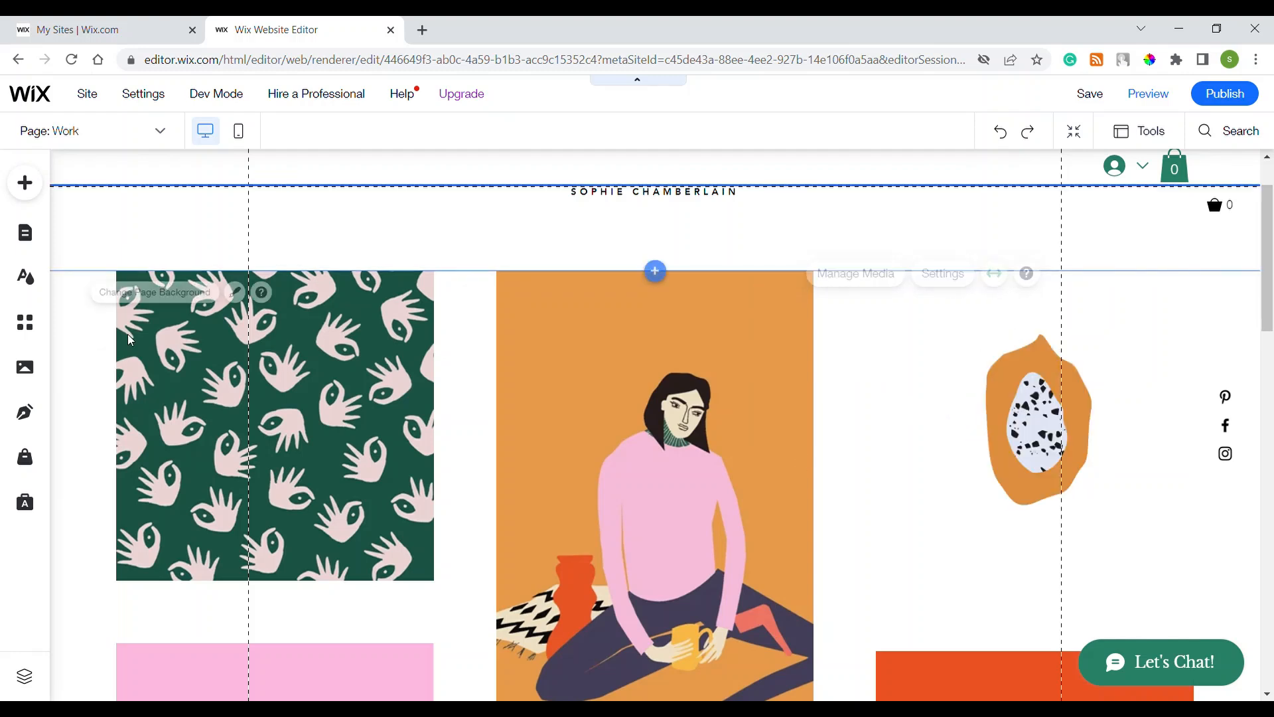
{"action": "left_click", "coordinate": [864, 356]}
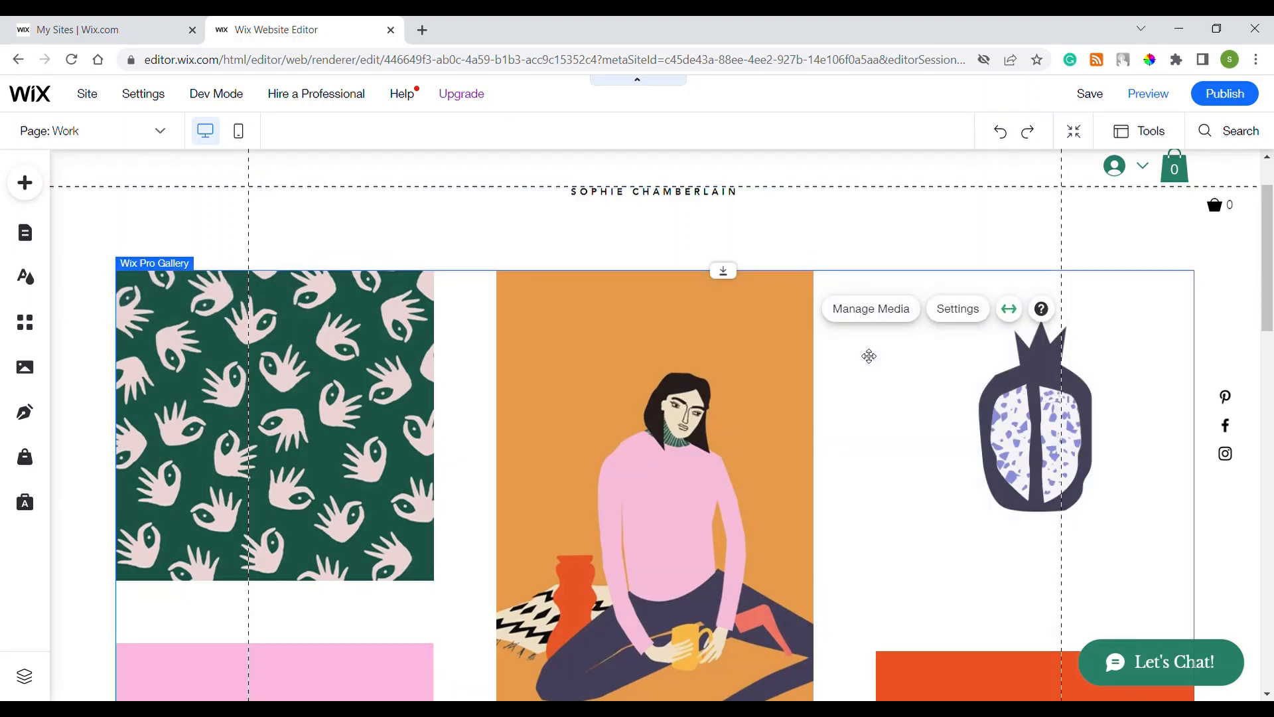
{"action": "left_click", "coordinate": [1014, 322]}
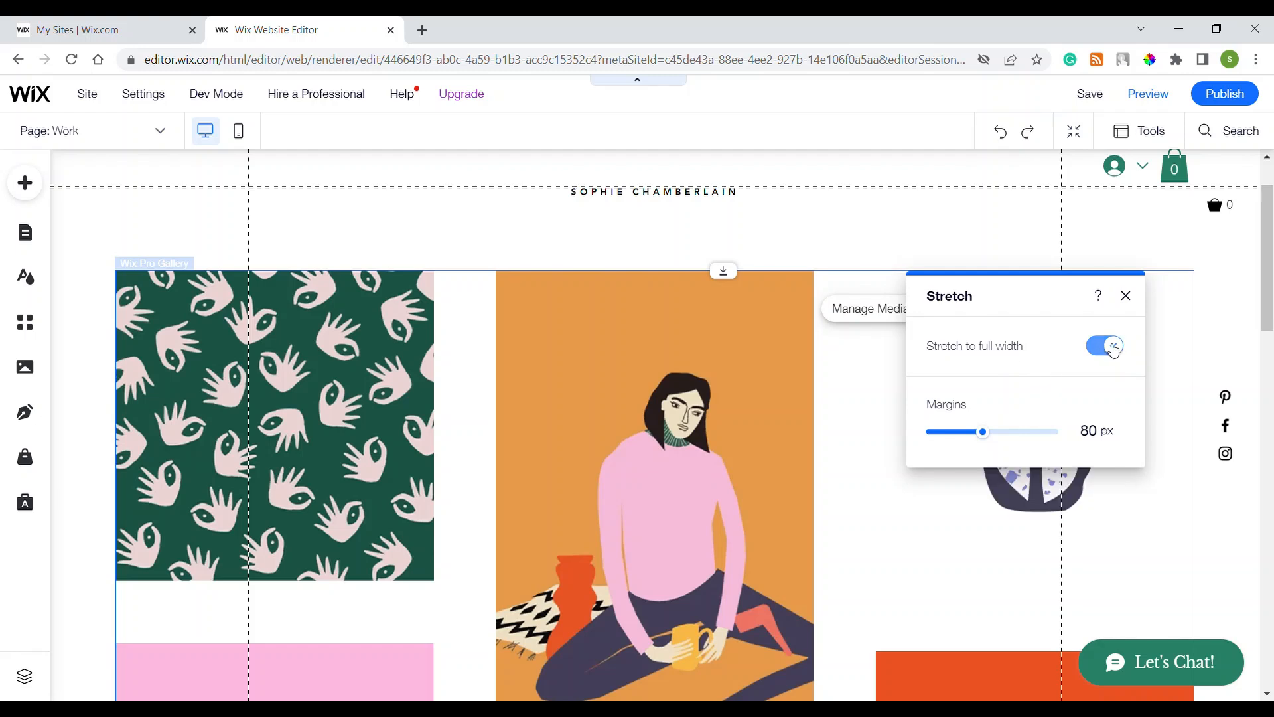
{"action": "left_click", "coordinate": [1092, 432]}
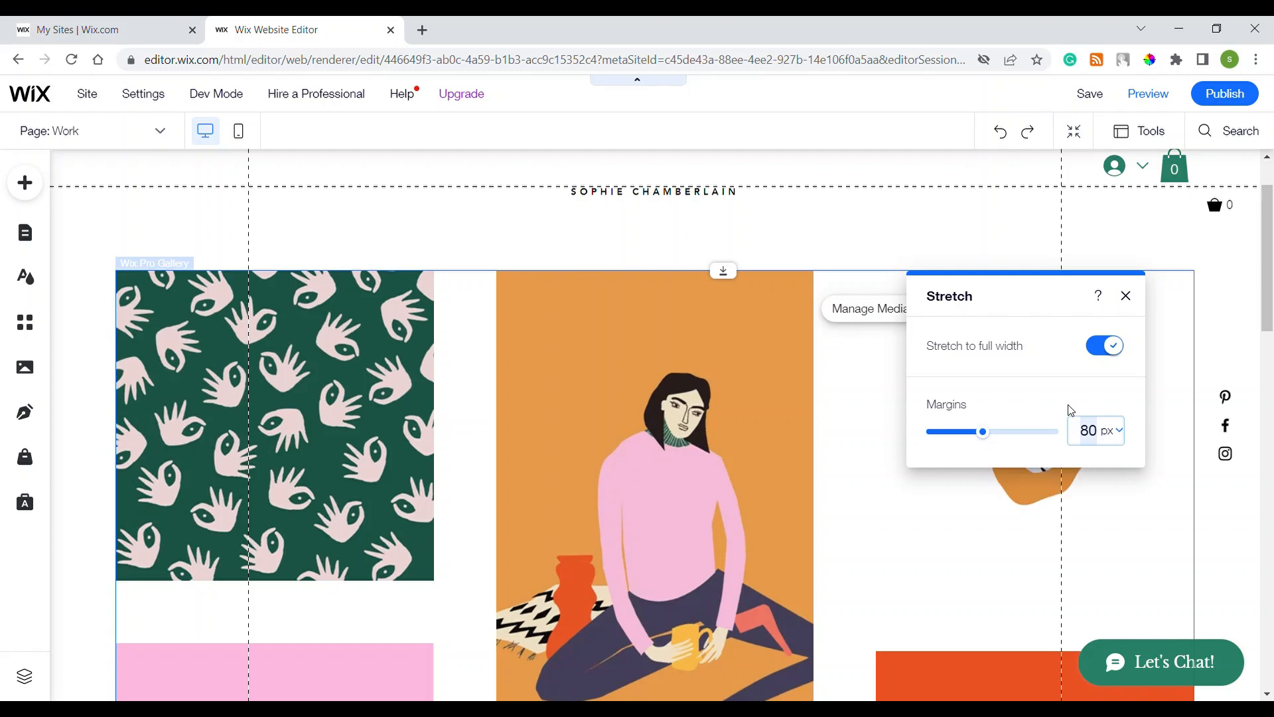
{"action": "type", "text": "0"}
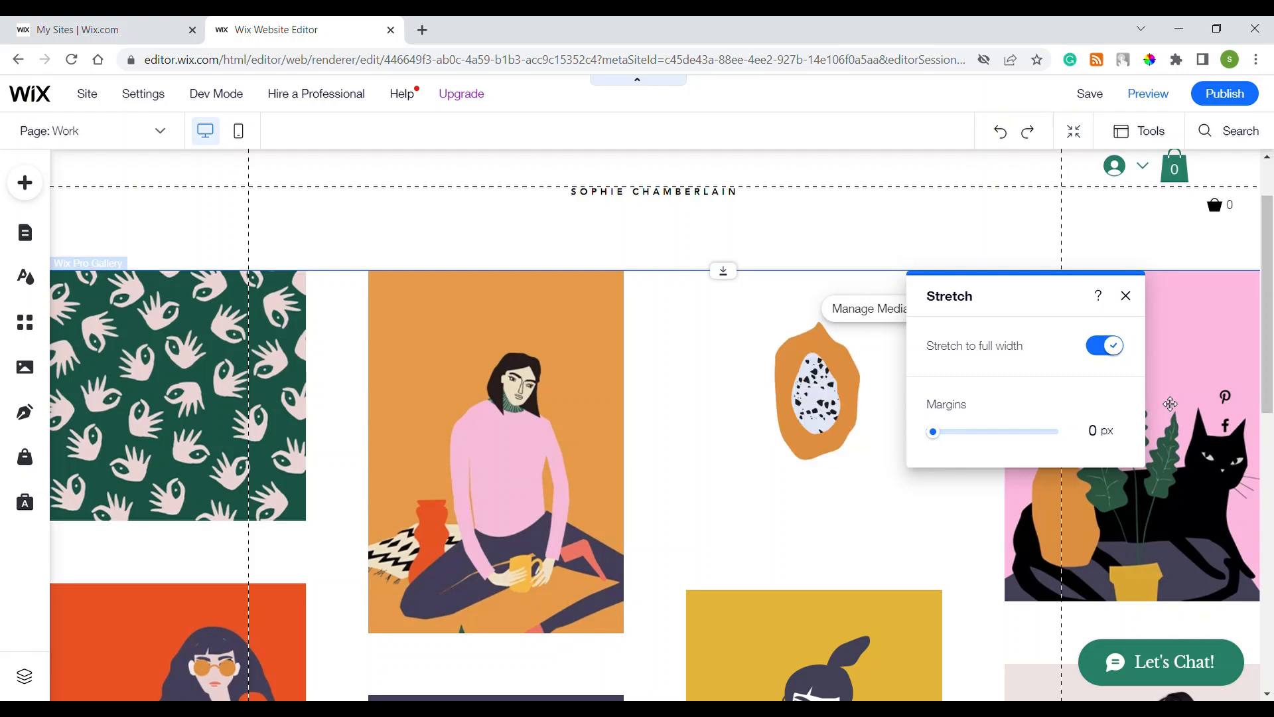
Set the gallery's stretch margins to 80 px and raise them to 190 px
{"action": "left_click", "coordinate": [1102, 430]}
{"action": "type", "text": "80"}
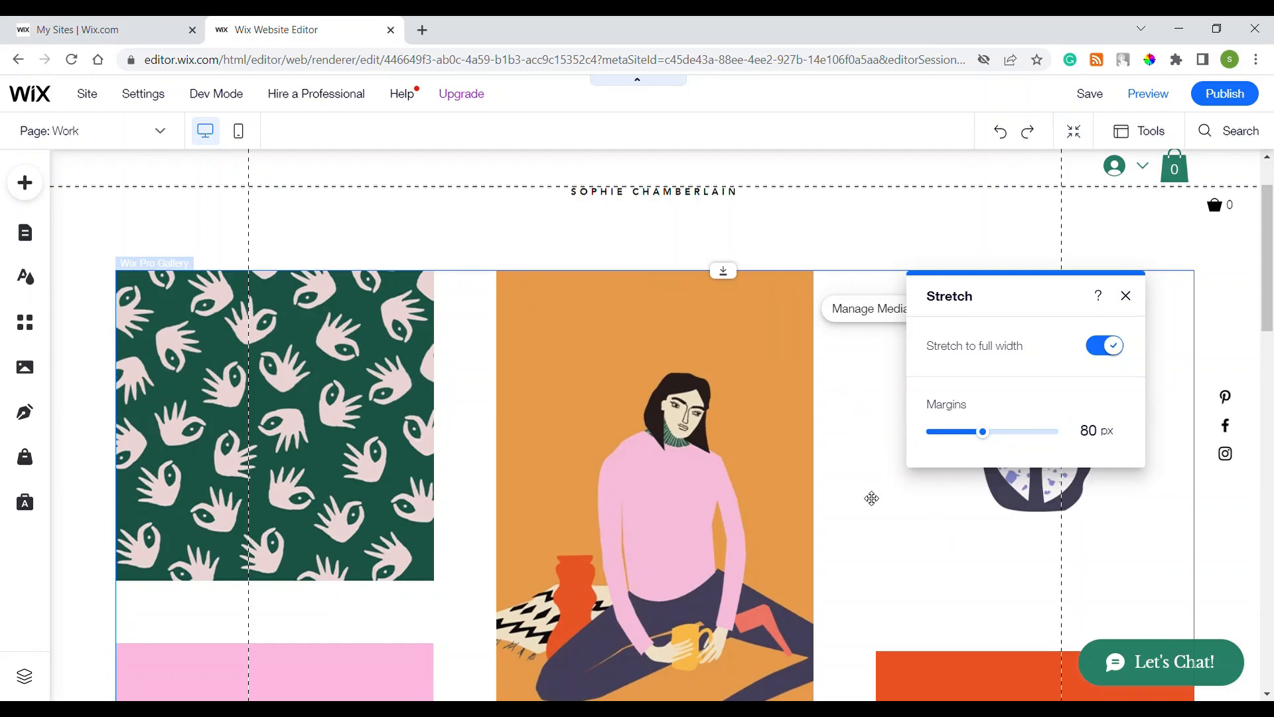
{"action": "left_click_drag", "start_coordinate": [982, 436], "coordinate": [1062, 436]}
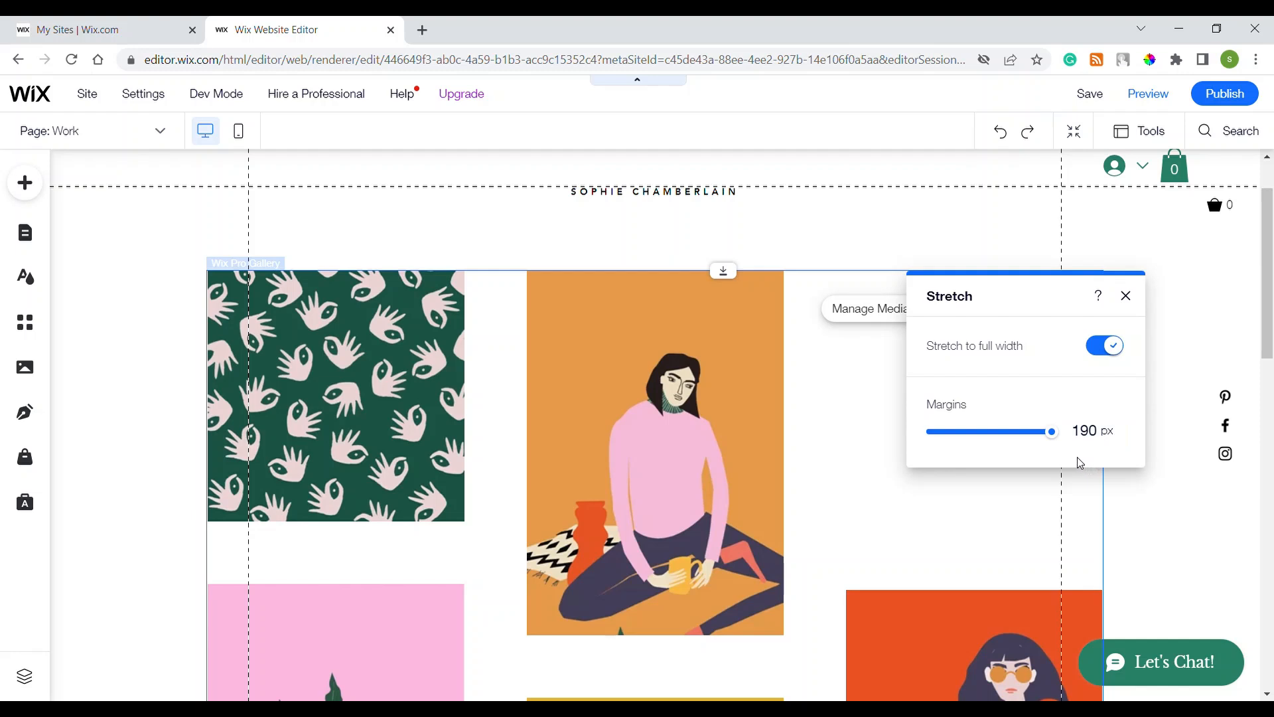
Turn off the gallery's full-width stretch and move the gallery between the page's vertical gridlines
{"action": "left_click", "coordinate": [1110, 351]}
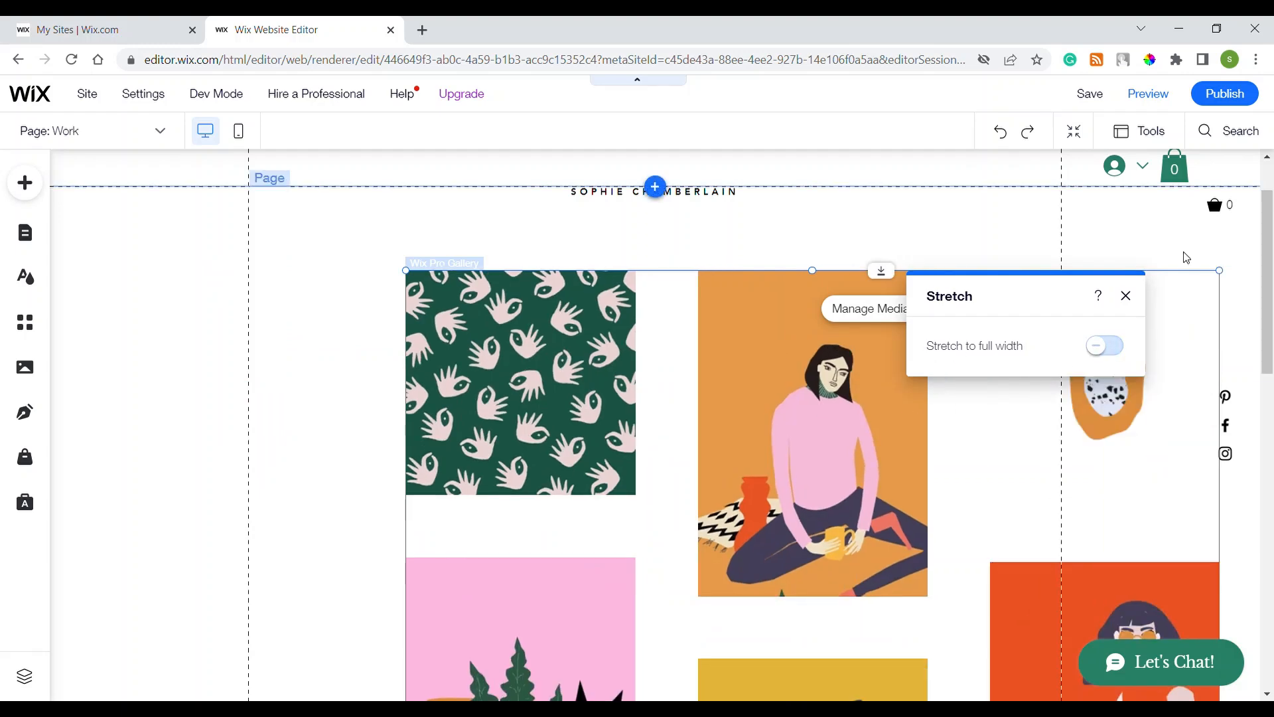
{"action": "left_click_drag", "start_coordinate": [834, 373], "coordinate": [677, 367]}
{"action": "left_click", "coordinate": [1149, 262]}
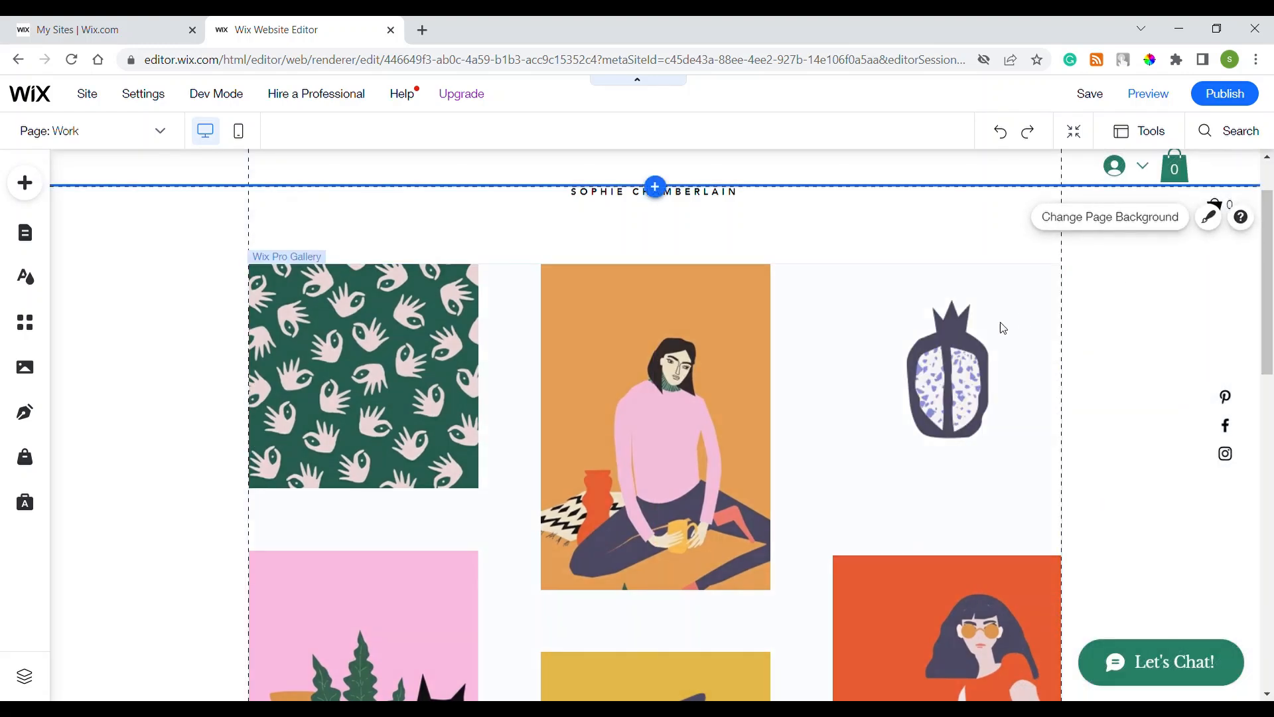
Stretch the gallery to full width with margins of 100 px
{"action": "left_click", "coordinate": [966, 367]}
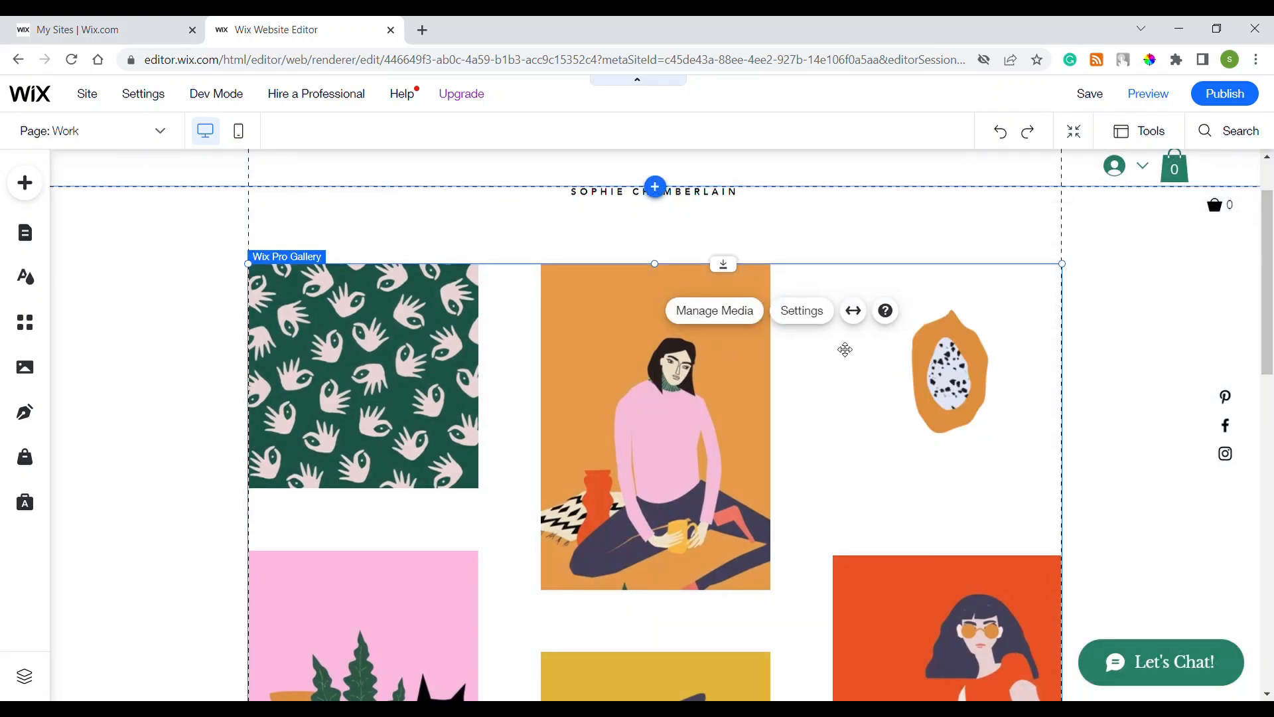
{"action": "left_click", "coordinate": [855, 314]}
{"action": "left_click", "coordinate": [1193, 339]}
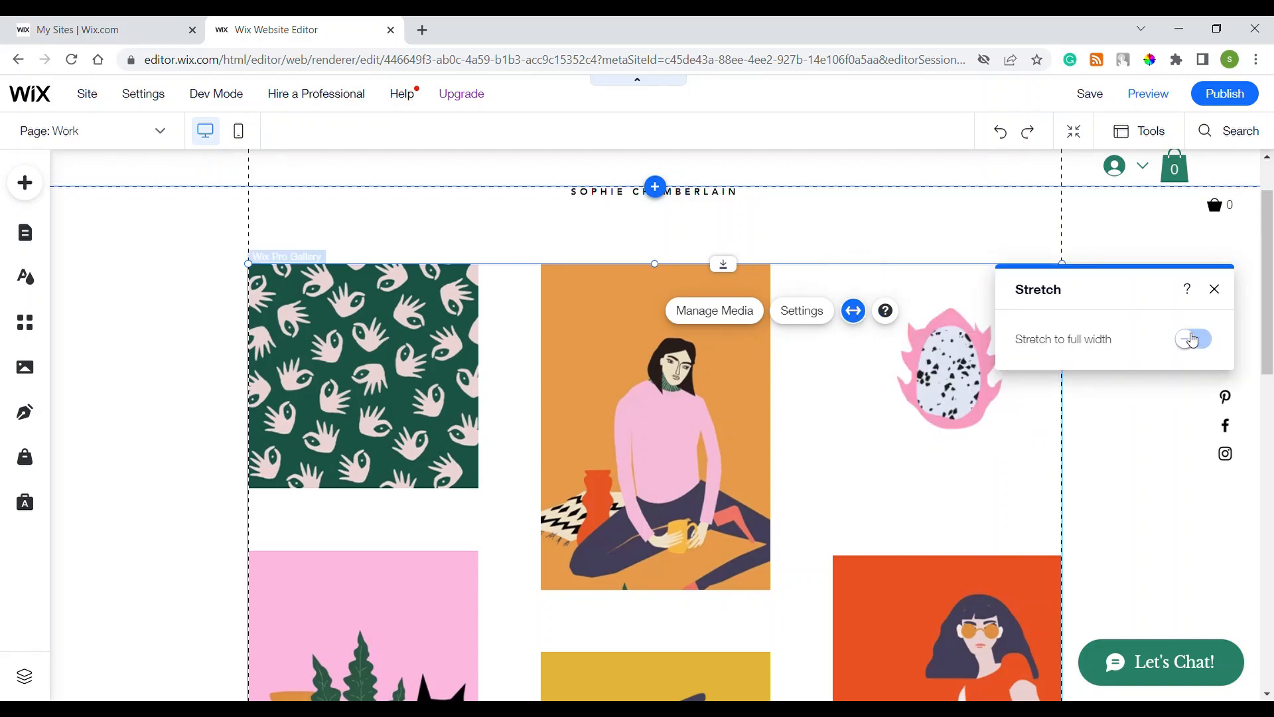
{"action": "left_click", "coordinate": [1182, 425]}
{"action": "type", "text": "100"}
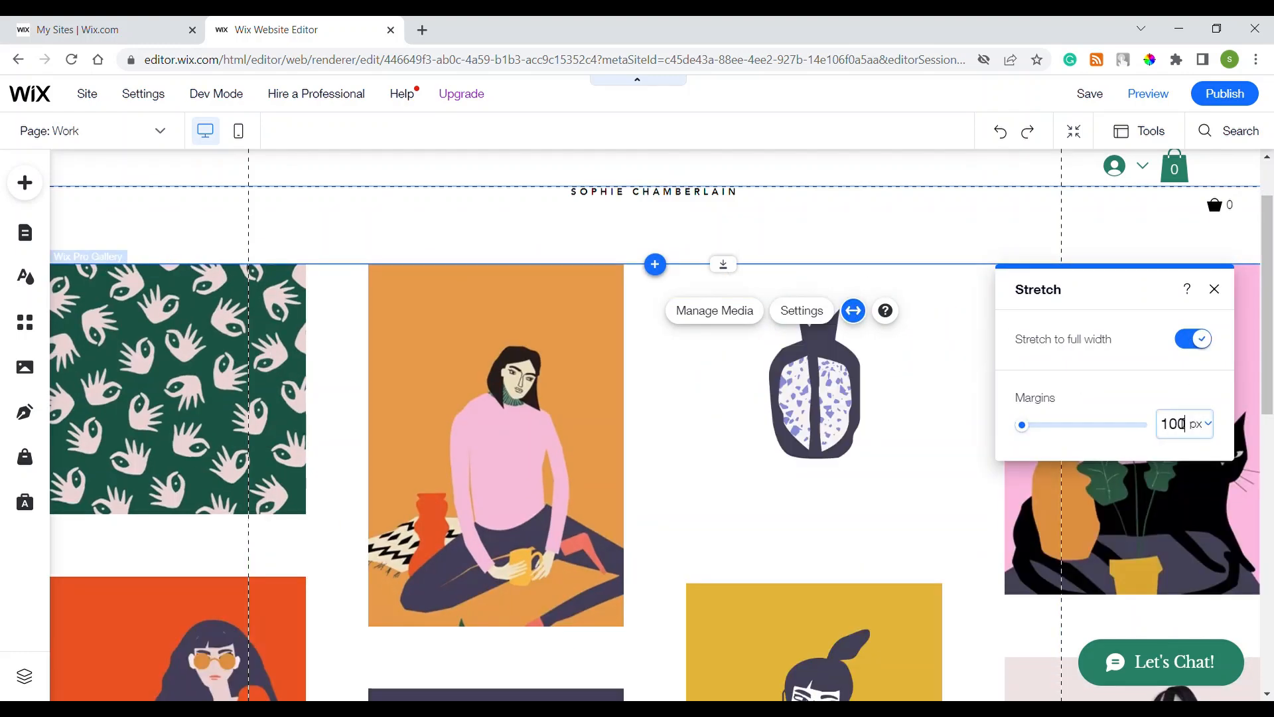
{"action": "key", "text": "Return"}
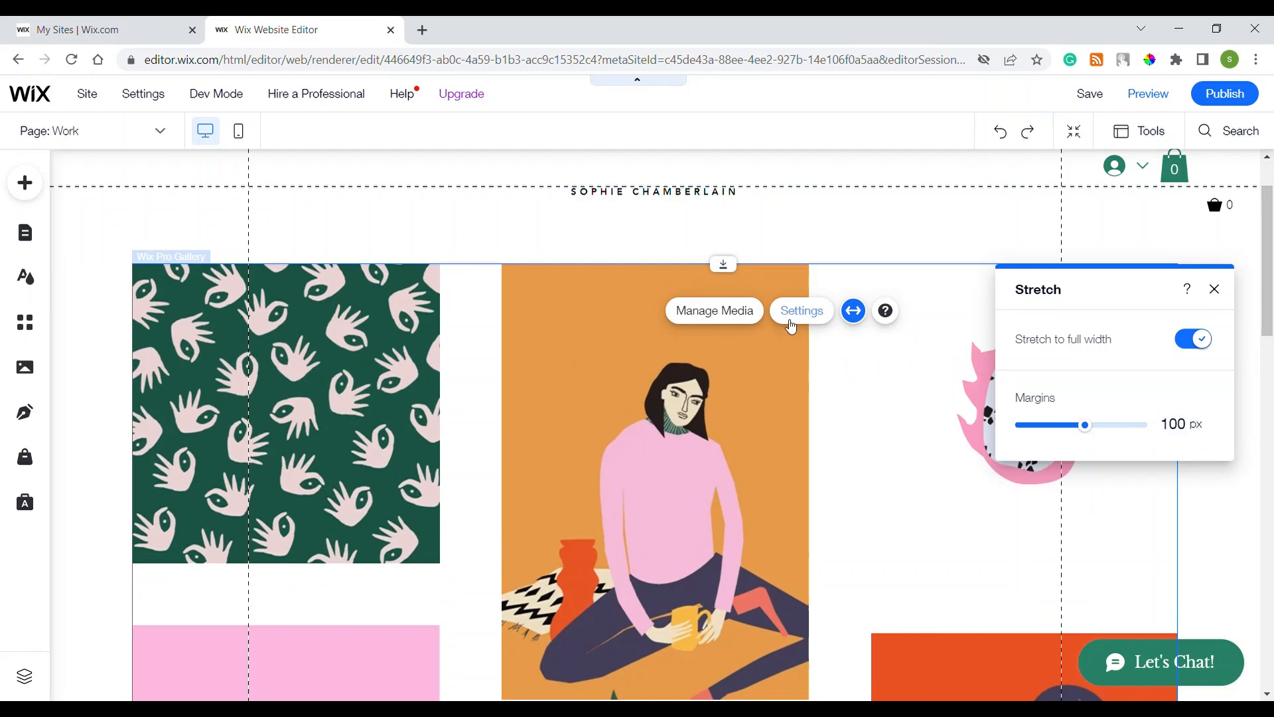
Open the gallery's settings and its media manager, and examine the existing images and the media types that can be added
{"action": "left_click", "coordinate": [792, 324]}
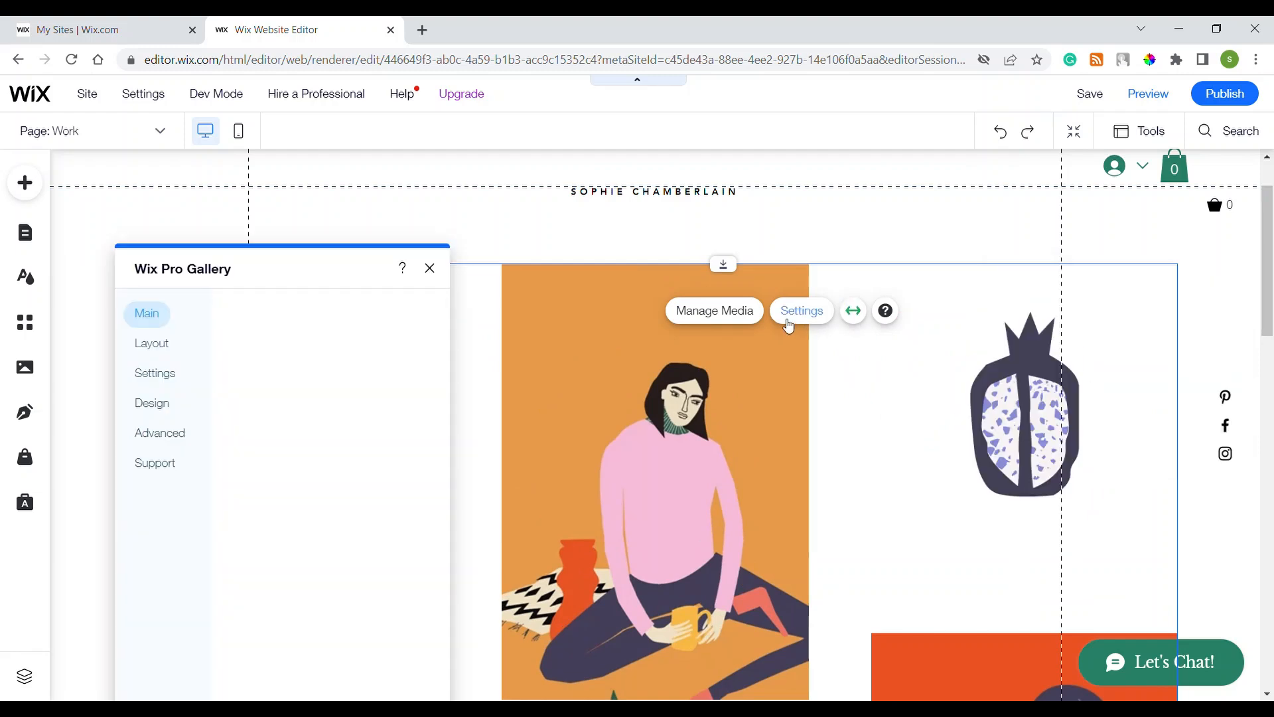
{"action": "left_click_drag", "start_coordinate": [314, 274], "coordinate": [440, 237]}
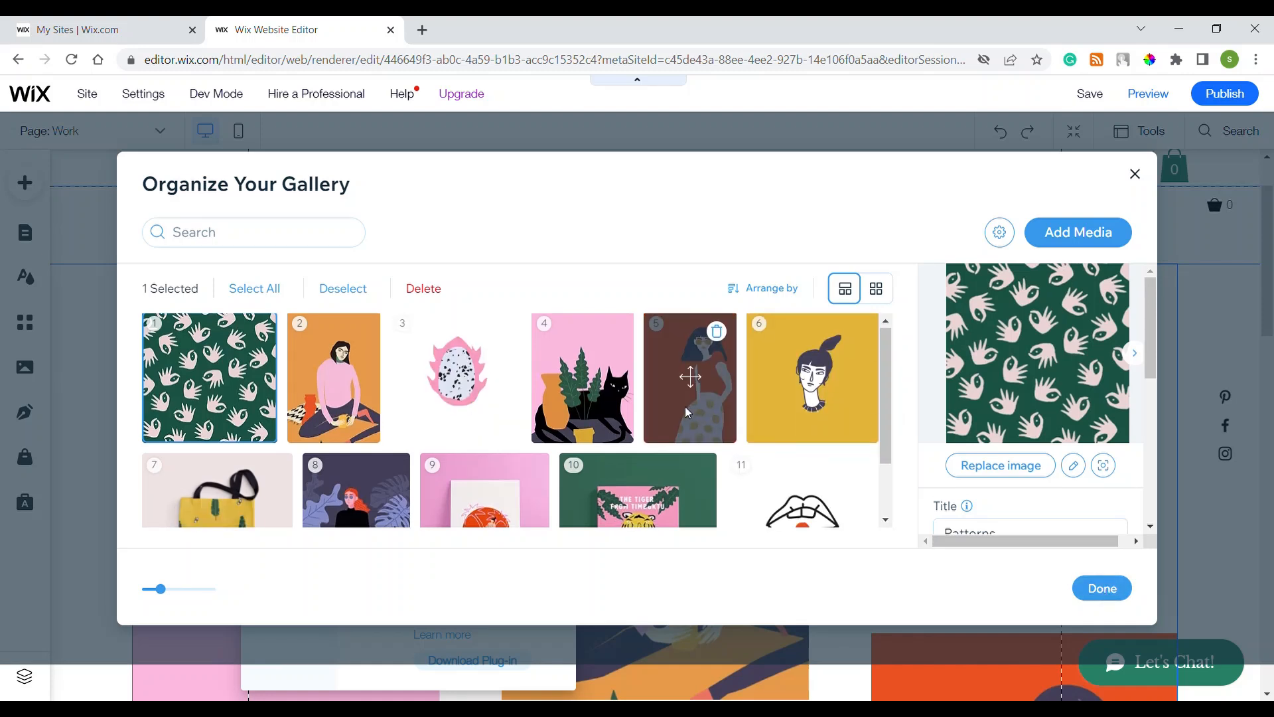
{"action": "scroll", "coordinate": [688, 411], "scroll_direction": "down", "scroll_amount": 2}
{"action": "scroll", "coordinate": [1042, 465], "scroll_direction": "down", "scroll_amount": 1}
{"action": "scroll", "coordinate": [1042, 465], "scroll_direction": "down", "scroll_amount": 2}
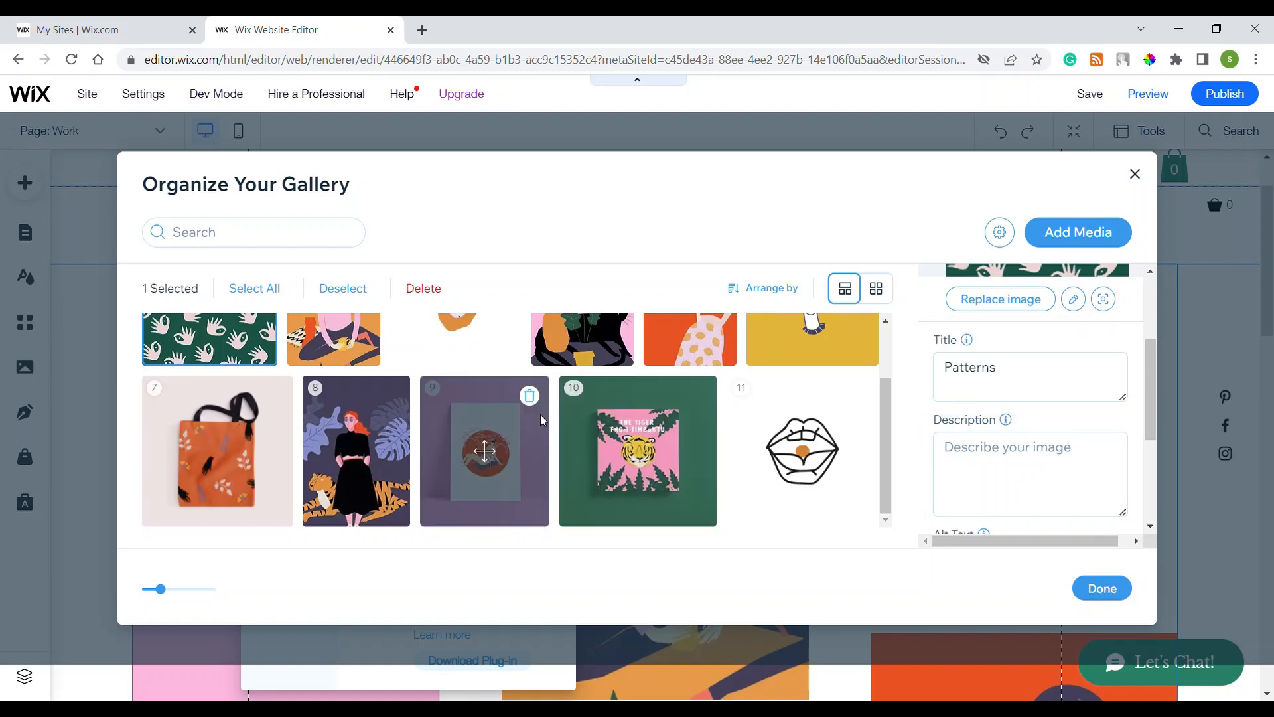
{"action": "left_click", "coordinate": [1078, 236]}
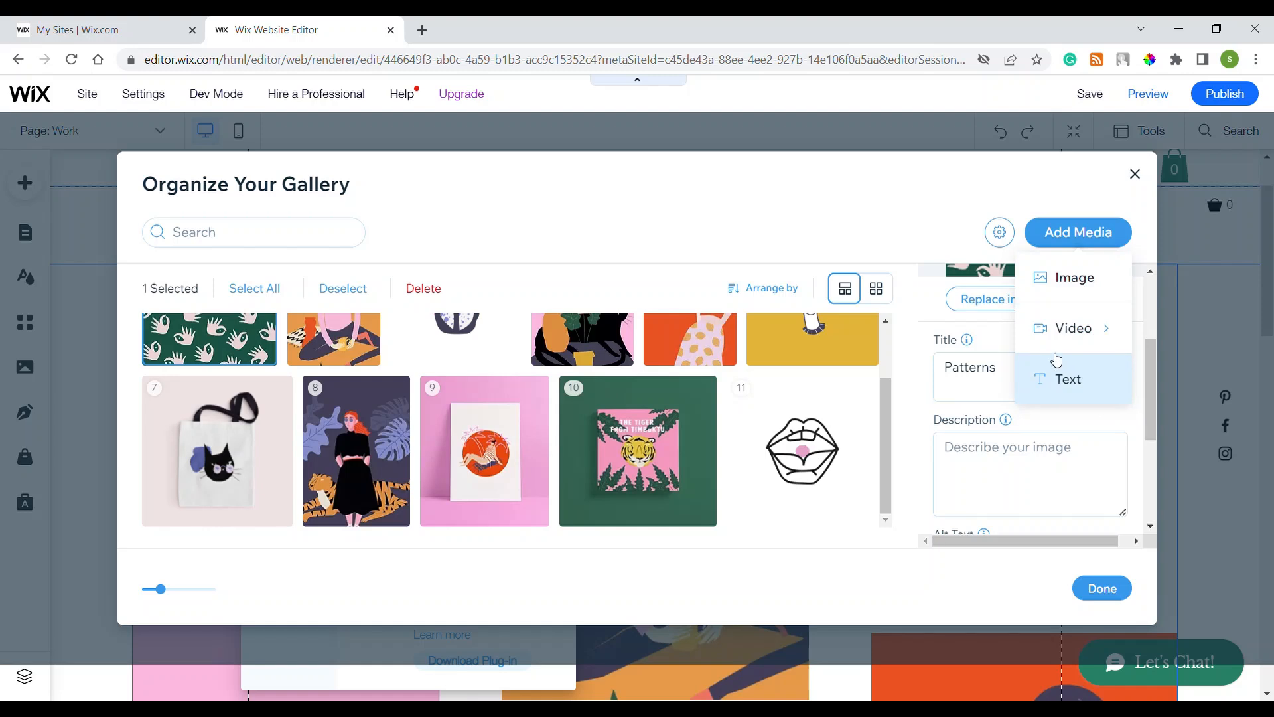
{"action": "mouse_move", "coordinate": [1093, 330]}
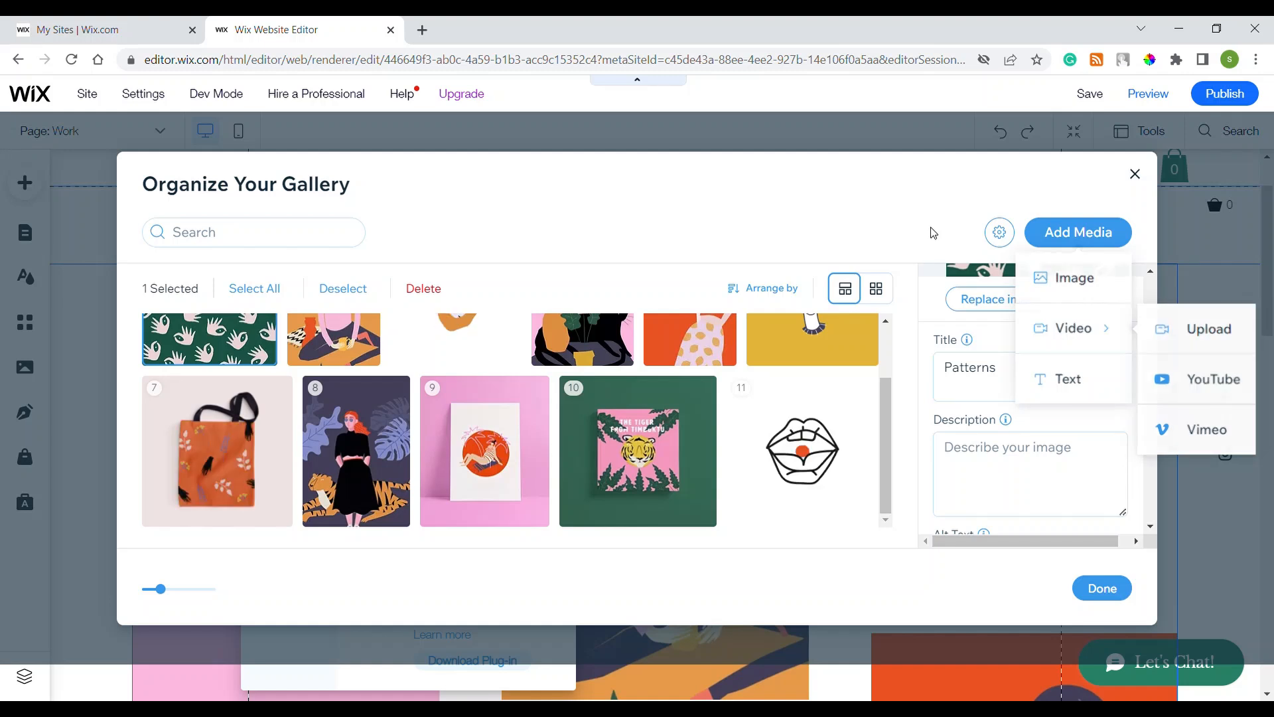
Examine the title, description, alt text and link fields of the first gallery image
{"action": "left_click", "coordinate": [1007, 376]}
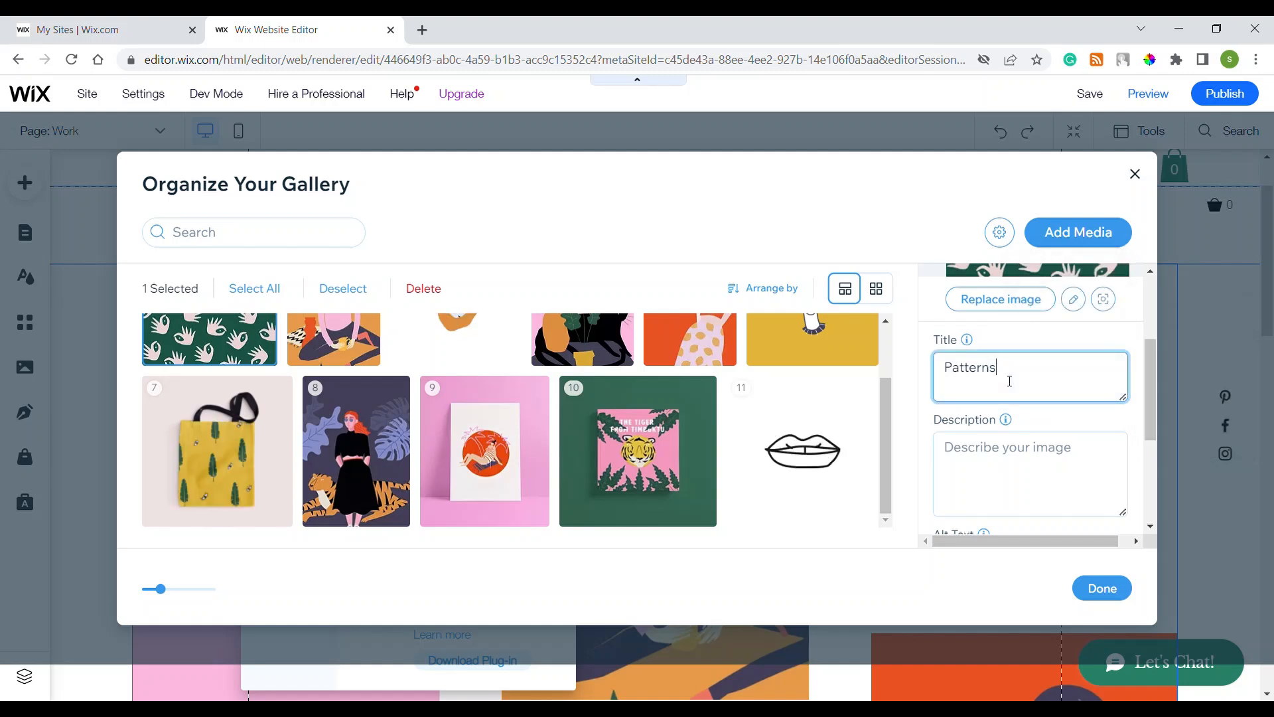
{"action": "left_click", "coordinate": [1002, 461]}
{"action": "scroll", "coordinate": [1017, 482], "scroll_direction": "down", "scroll_amount": 1}
{"action": "scroll", "coordinate": [1017, 482], "scroll_direction": "down", "scroll_amount": 3}
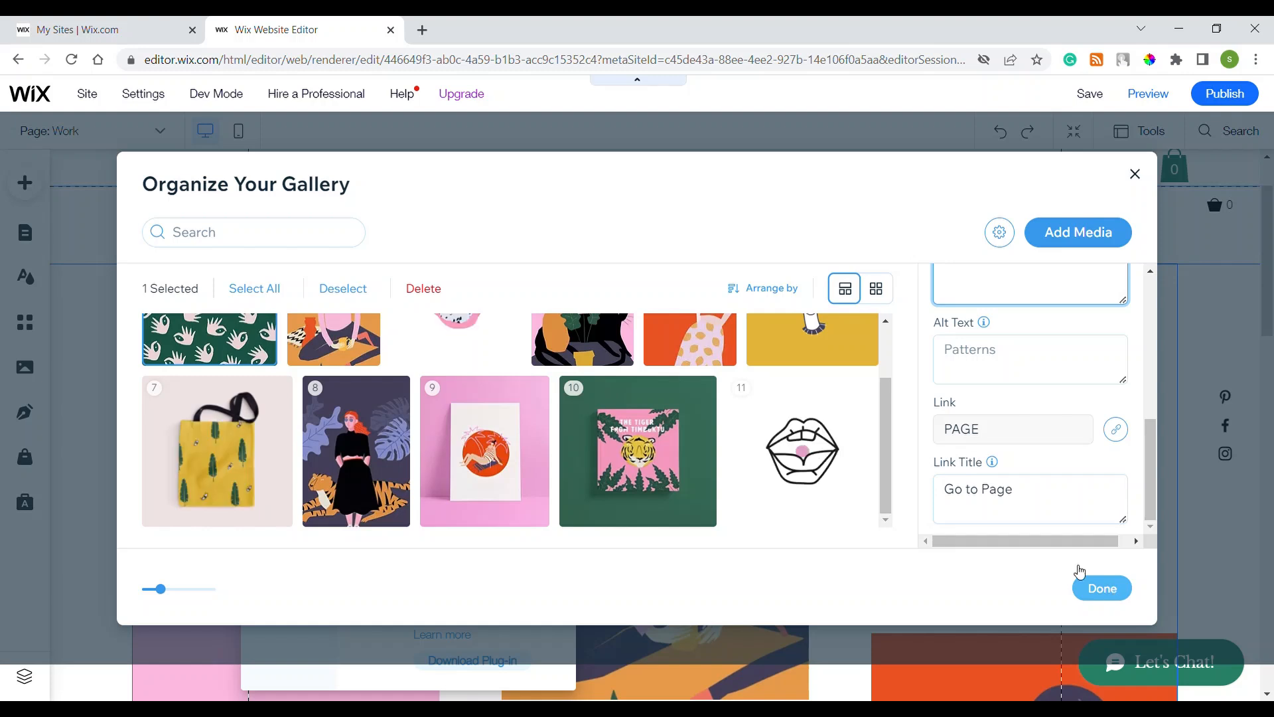
Compare the grid and masonry views of the media thumbnails, ending in Masonry View
{"action": "left_click", "coordinate": [877, 288]}
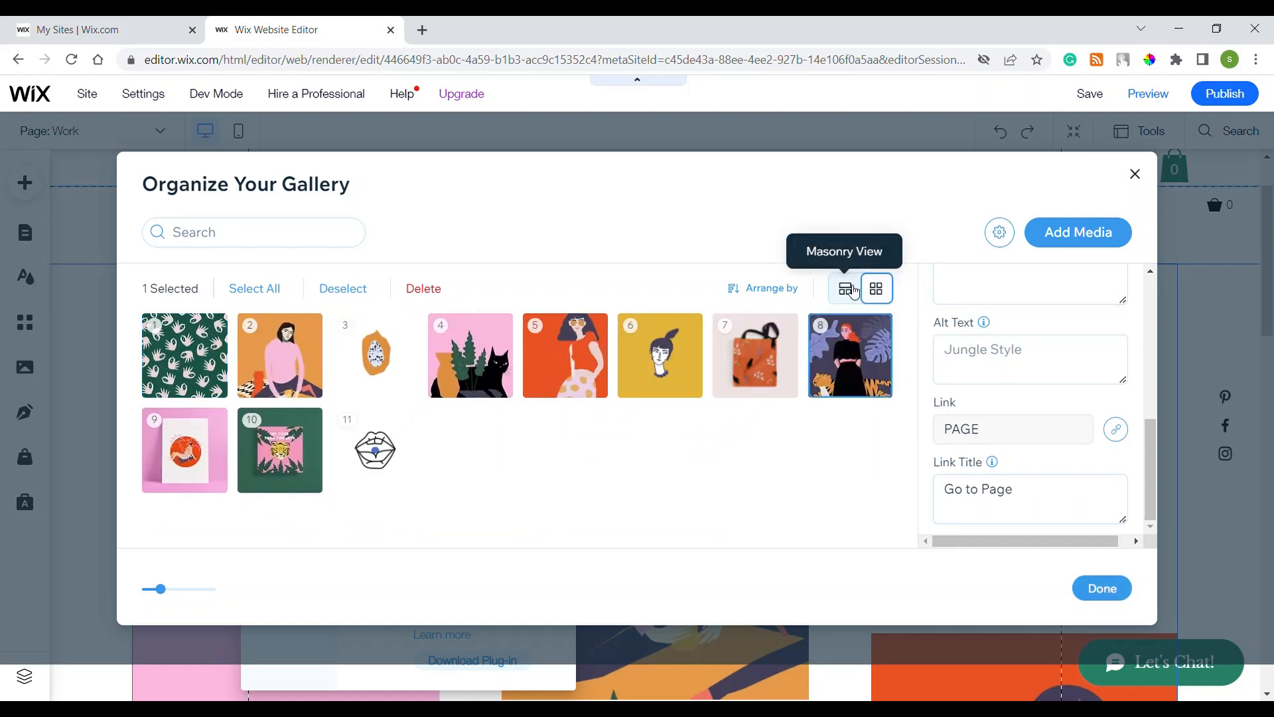
{"action": "left_click", "coordinate": [846, 290]}
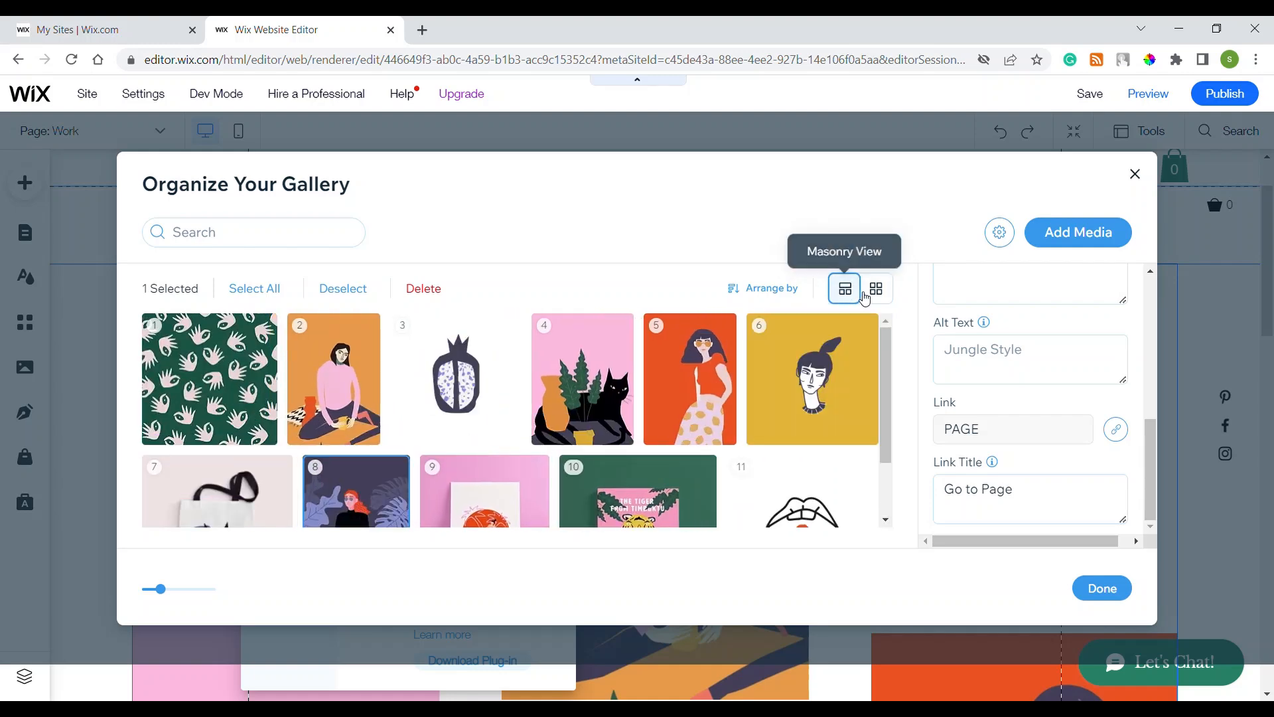
{"action": "left_click", "coordinate": [875, 289]}
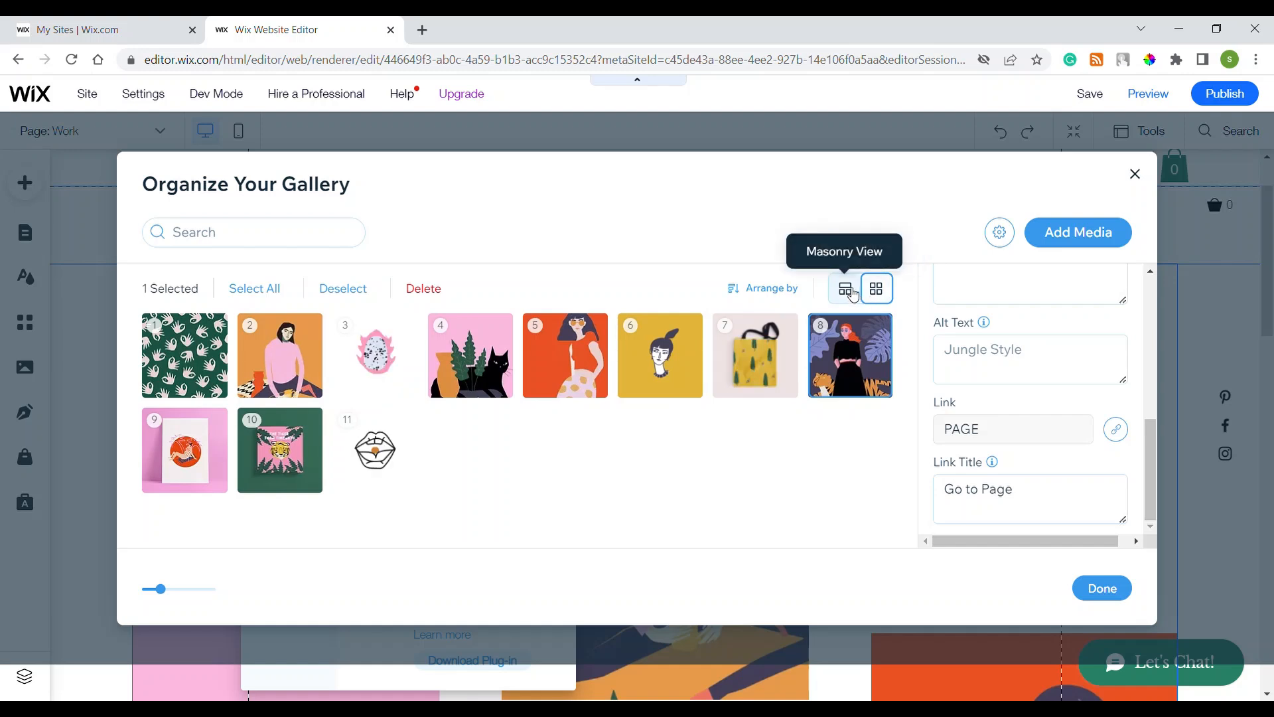
{"action": "left_click", "coordinate": [853, 294]}
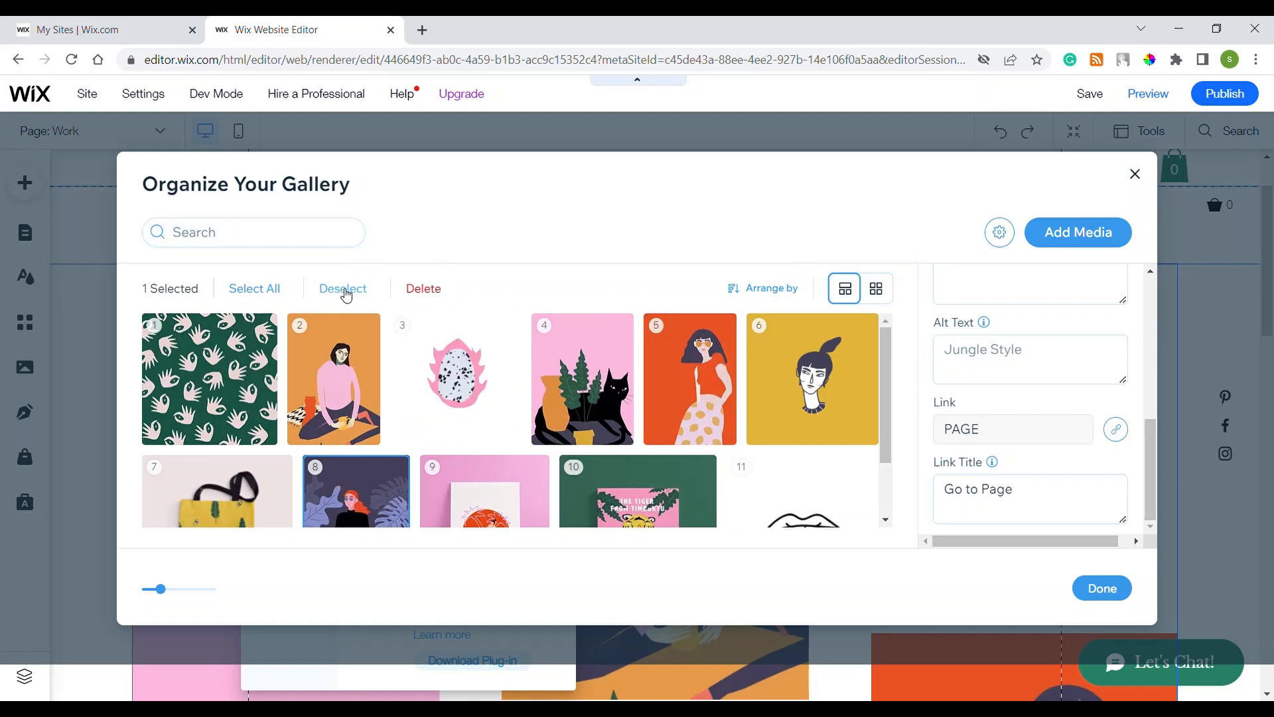
Try selecting all gallery items at once and clearing the selection again
{"action": "left_click", "coordinate": [250, 289]}
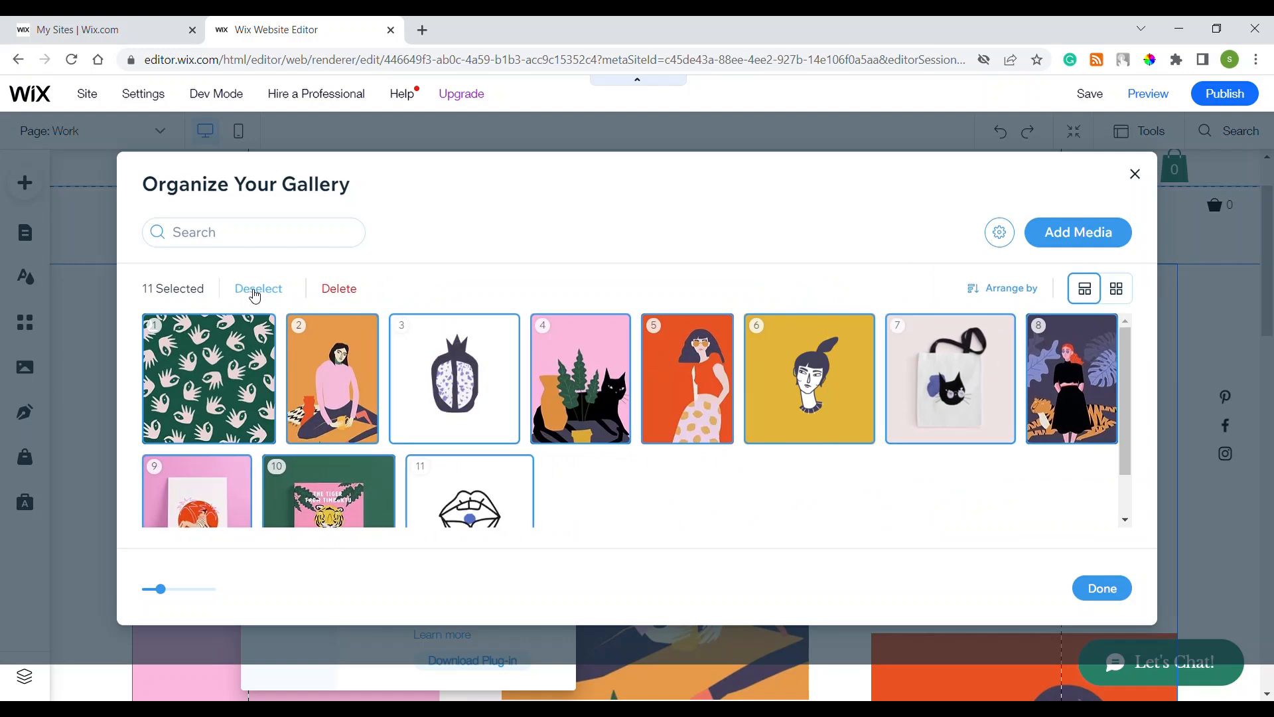
{"action": "left_click", "coordinate": [253, 290]}
{"action": "left_click", "coordinate": [252, 364]}
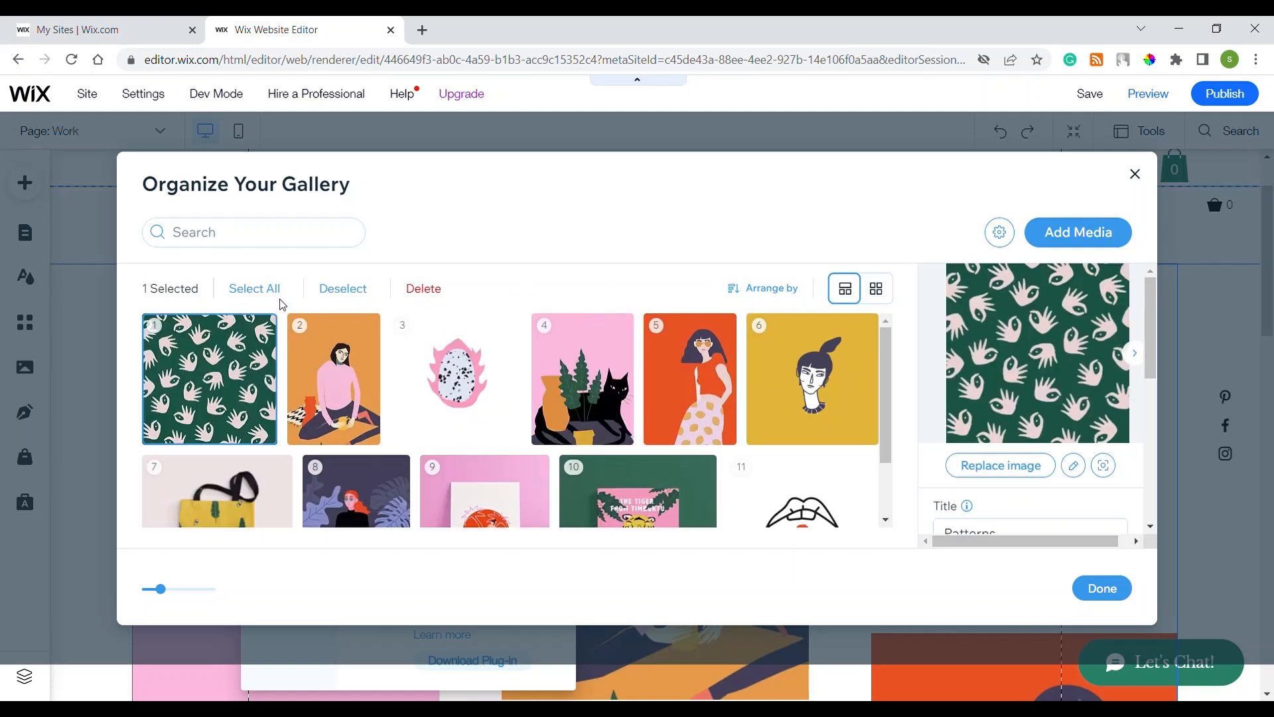
{"action": "left_click", "coordinate": [247, 290]}
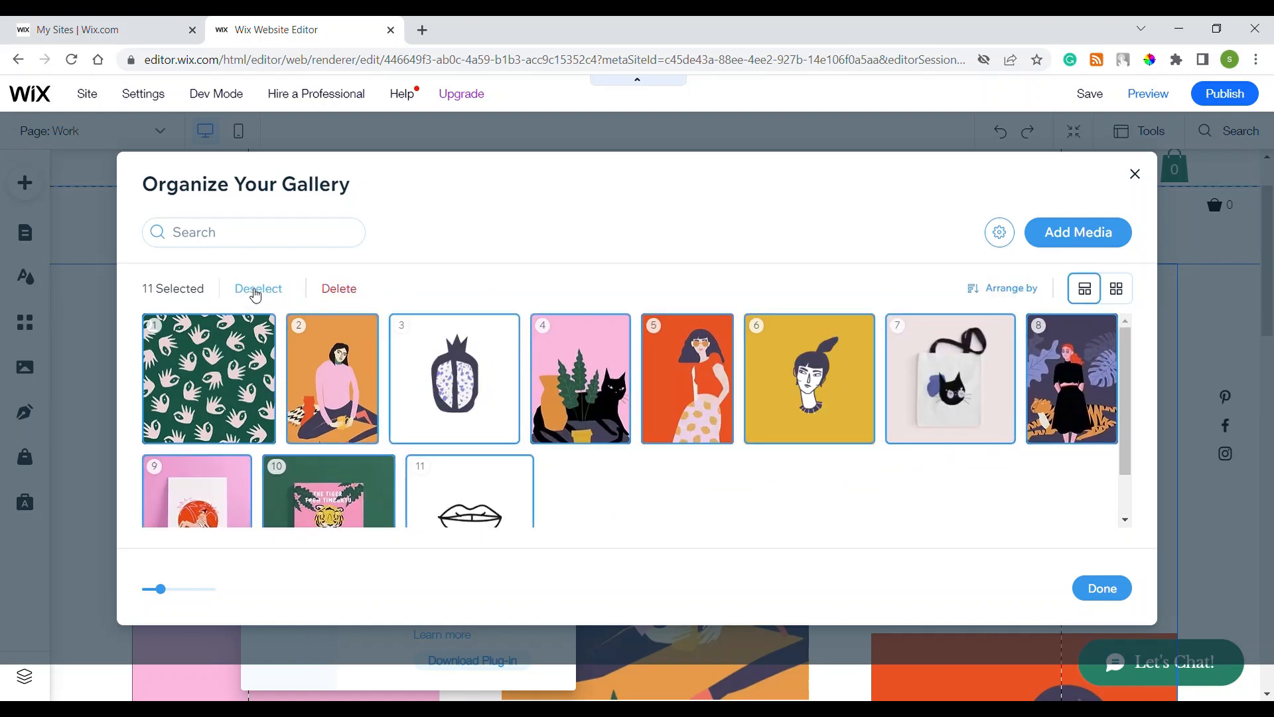
{"action": "left_click", "coordinate": [257, 291]}
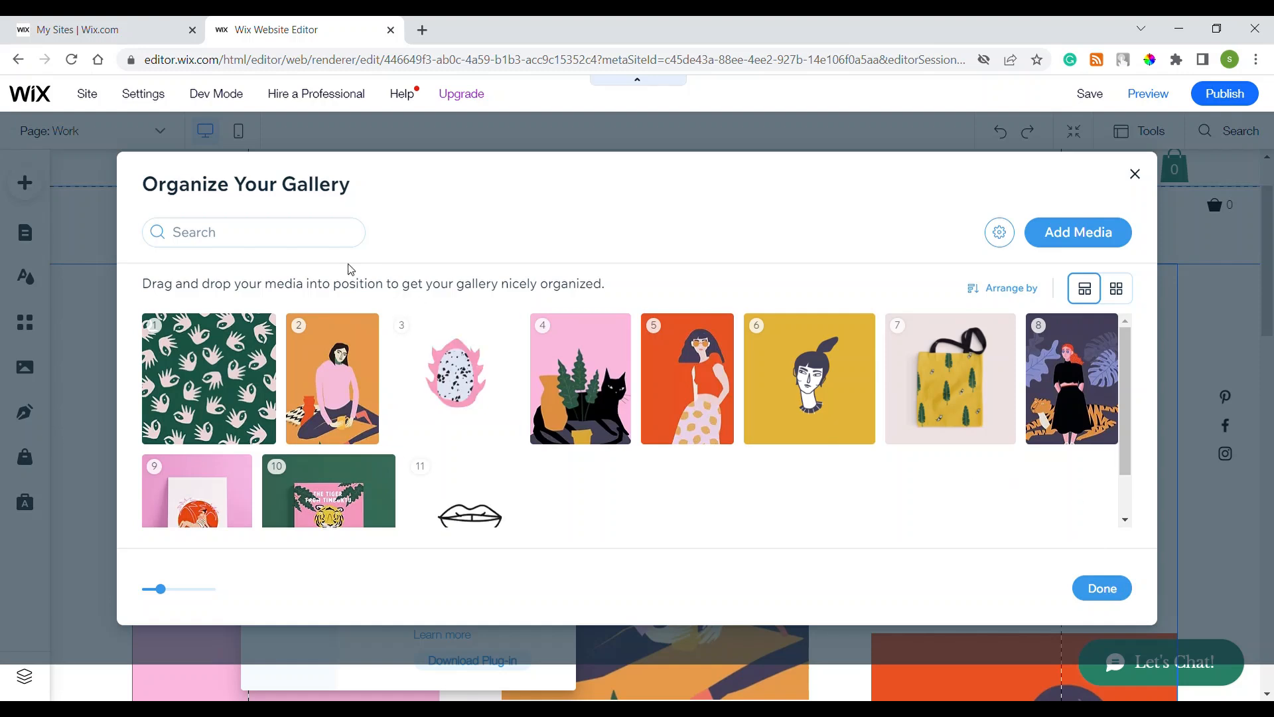
Check the settings that control the position and title of new media, leaving the options as they are
{"action": "left_click", "coordinate": [300, 233]}
{"action": "left_click", "coordinate": [1000, 232]}
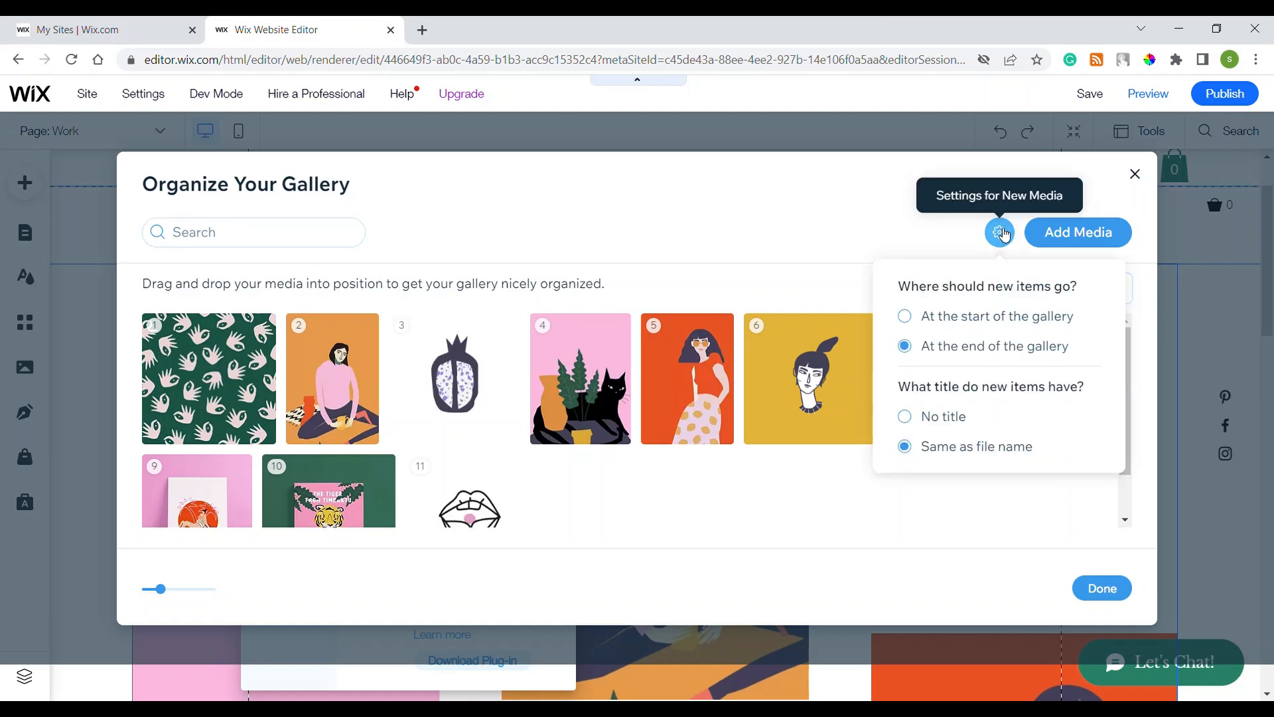
{"action": "left_click", "coordinate": [899, 245]}
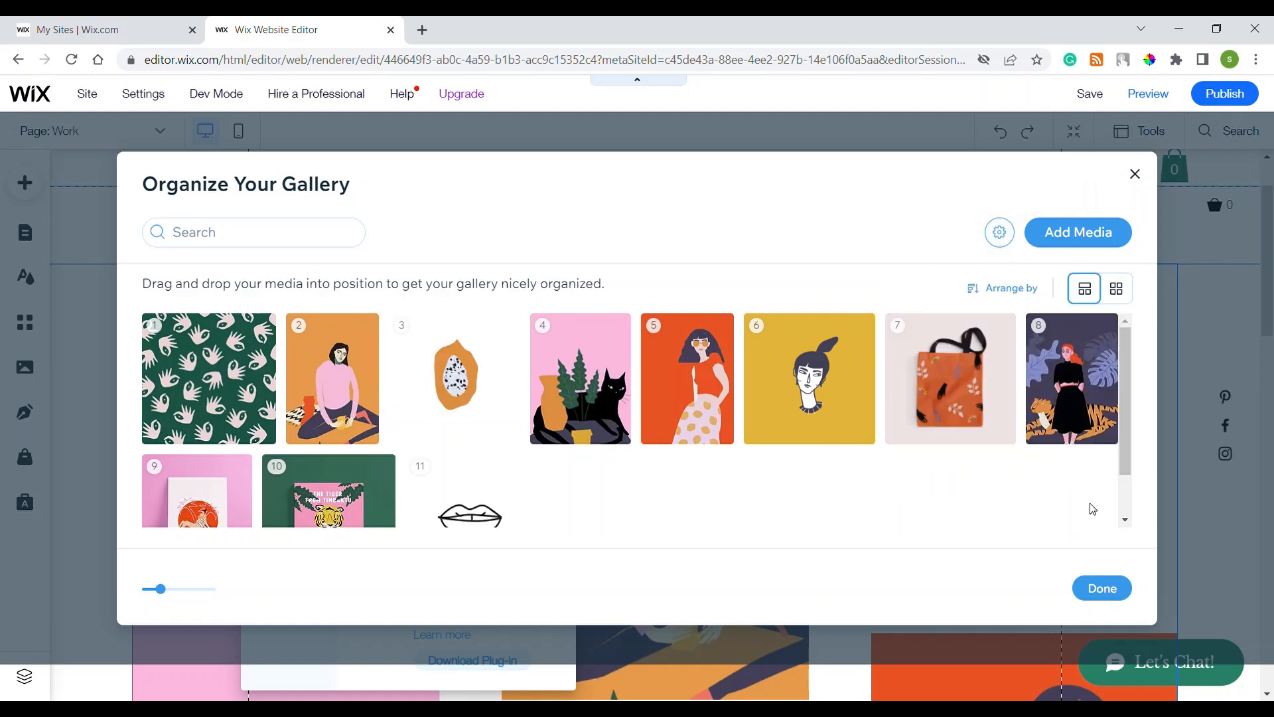
Shrink the media manager's thumbnails to the smallest size and finish organizing the gallery
{"action": "scroll", "coordinate": [774, 511], "scroll_direction": "down", "scroll_amount": 1}
{"action": "mouse_move", "coordinate": [160, 589]}
{"action": "left_mouse_down"}
{"action": "mouse_move", "coordinate": [123, 598]}
{"action": "mouse_move", "coordinate": [204, 600]}
{"action": "mouse_move", "coordinate": [150, 593]}
{"action": "left_mouse_up"}
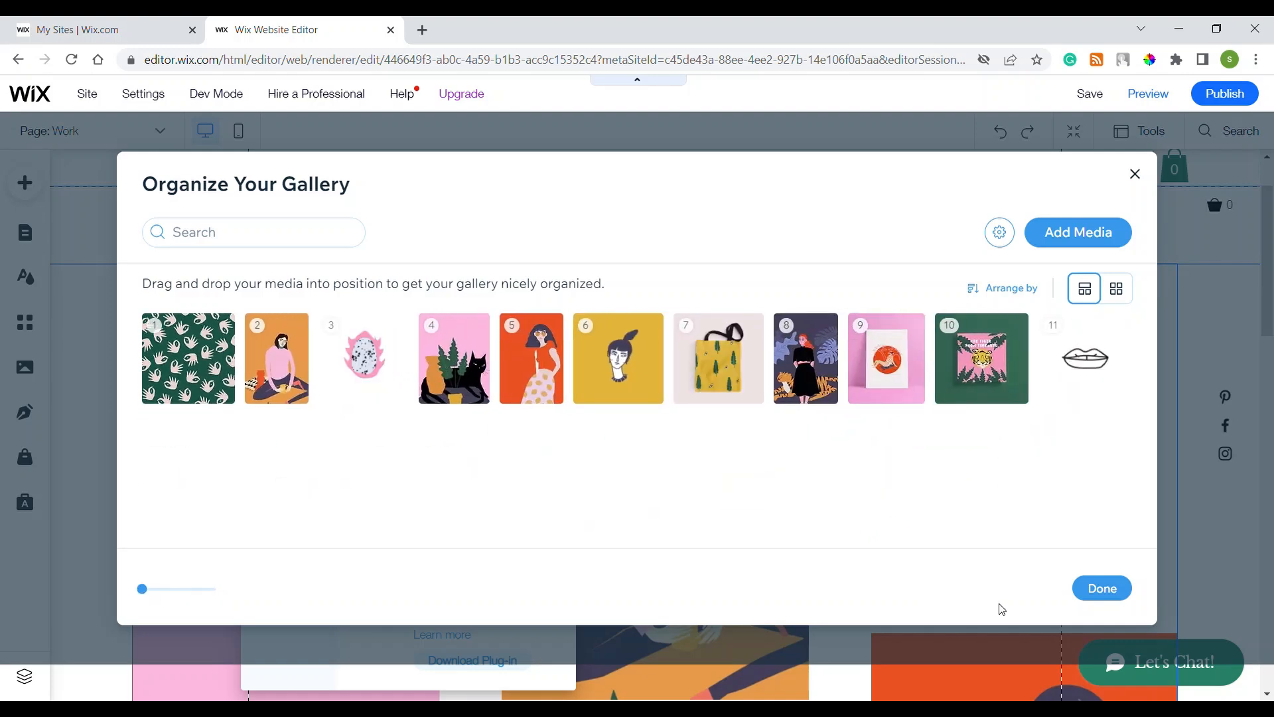
{"action": "left_click", "coordinate": [1102, 589]}
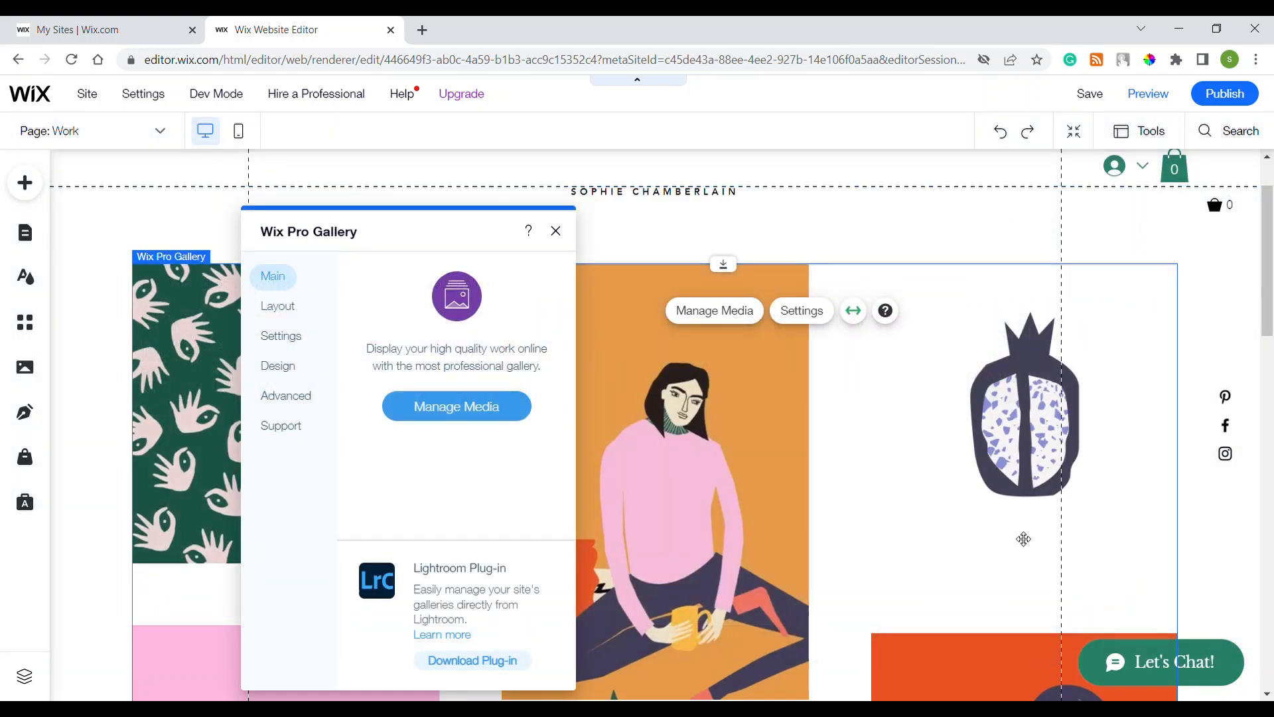
Customize the gallery's Masonry layout by setting the gallery orientation to Horizontal
{"action": "left_click", "coordinate": [287, 312]}
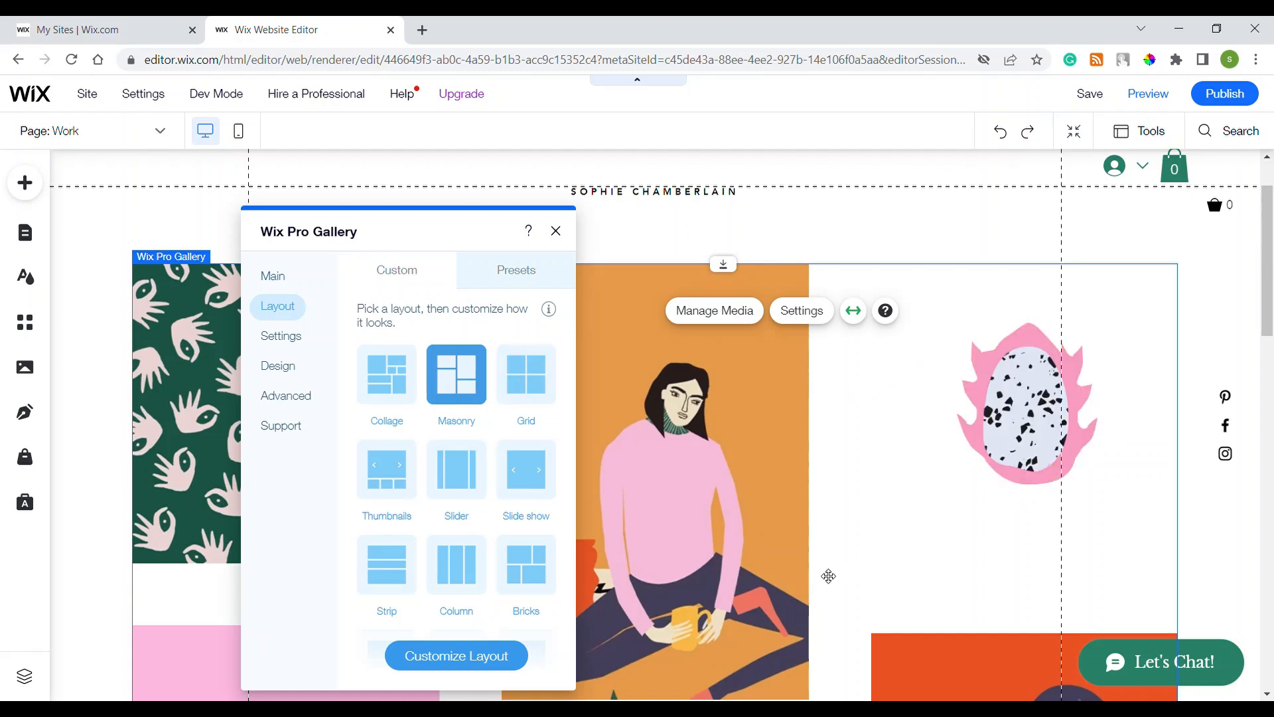
{"action": "left_click", "coordinate": [478, 657]}
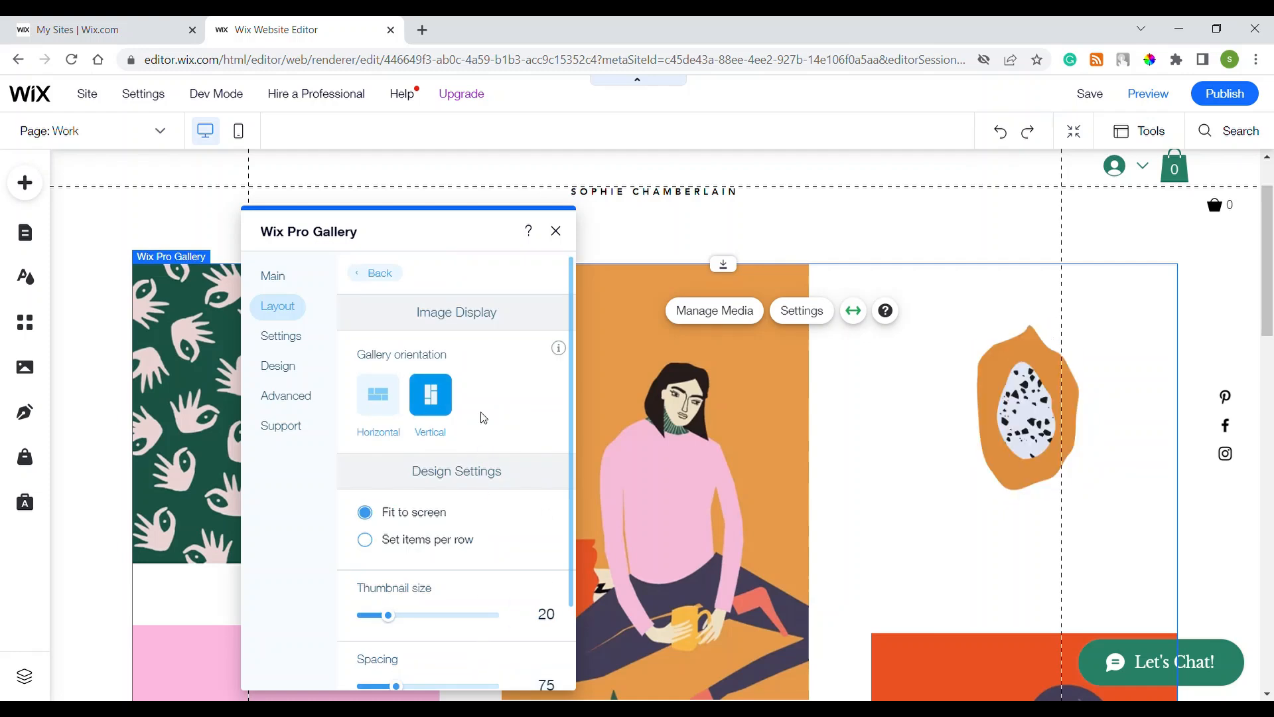
{"action": "left_click", "coordinate": [388, 413]}
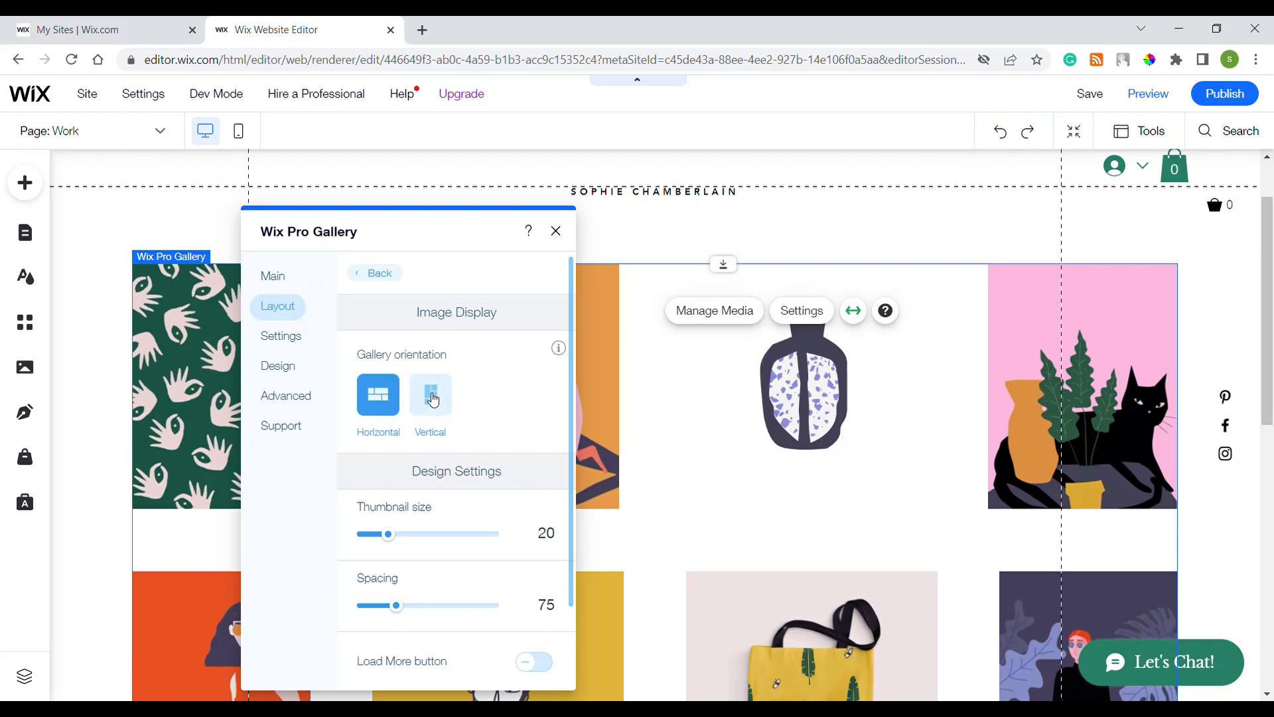
Set the Masonry gallery's orientation to Vertical, trying a set number of items per row before returning to Fit to screen
{"action": "left_click", "coordinate": [441, 405]}
{"action": "scroll", "coordinate": [512, 401], "scroll_direction": "down", "scroll_amount": 2}
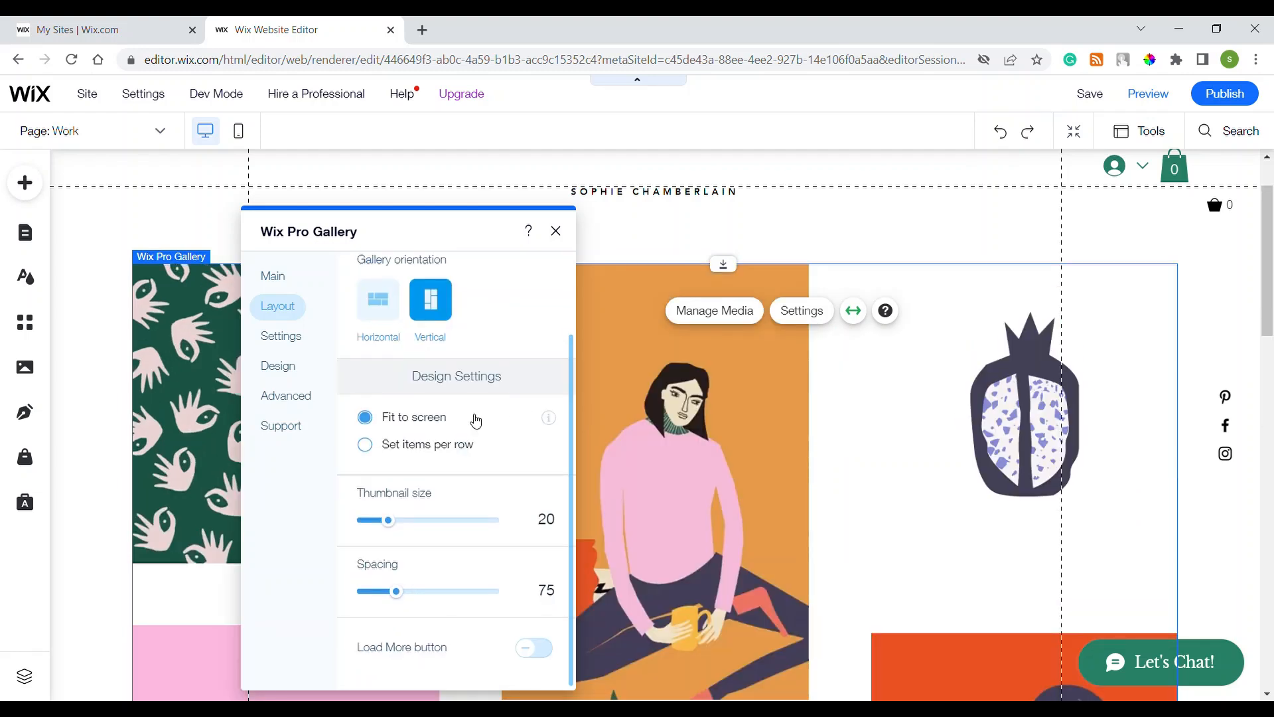
{"action": "left_click", "coordinate": [428, 448]}
{"action": "left_click", "coordinate": [427, 419]}
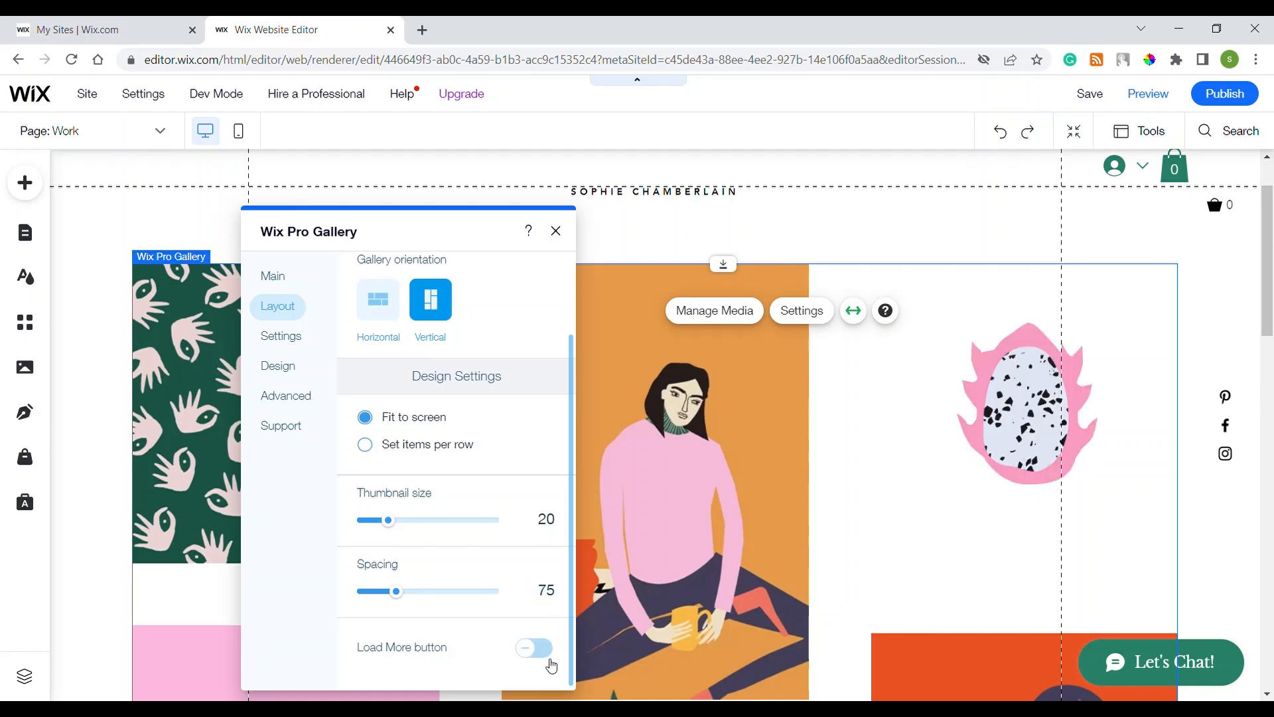
Enable the gallery's Load More button and have it load one more section of images at a time
{"action": "scroll", "coordinate": [595, 634], "scroll_direction": "down", "scroll_amount": 3}
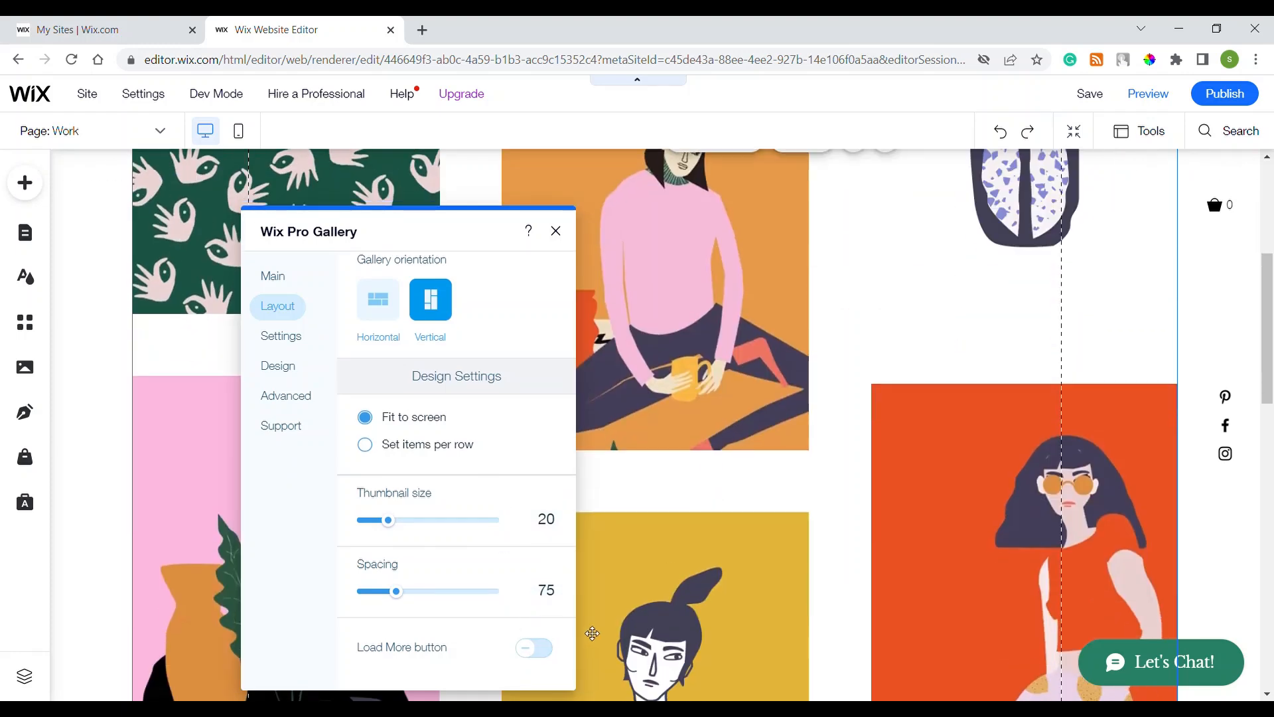
{"action": "scroll", "coordinate": [860, 360], "scroll_direction": "down", "scroll_amount": 3}
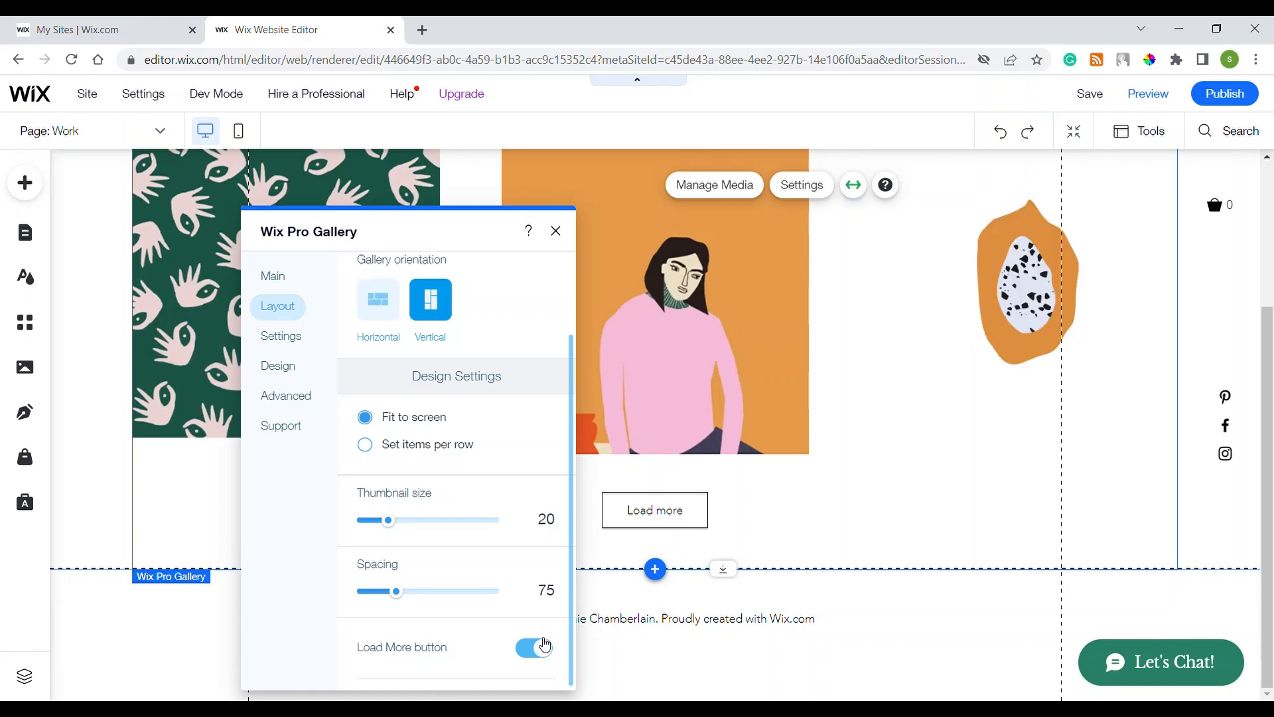
{"action": "scroll", "coordinate": [737, 472], "scroll_direction": "up", "scroll_amount": 2}
{"action": "scroll", "coordinate": [740, 472], "scroll_direction": "down", "scroll_amount": 1}
{"action": "scroll", "coordinate": [740, 472], "scroll_direction": "up", "scroll_amount": 2}
{"action": "scroll", "coordinate": [535, 564], "scroll_direction": "down", "scroll_amount": 2}
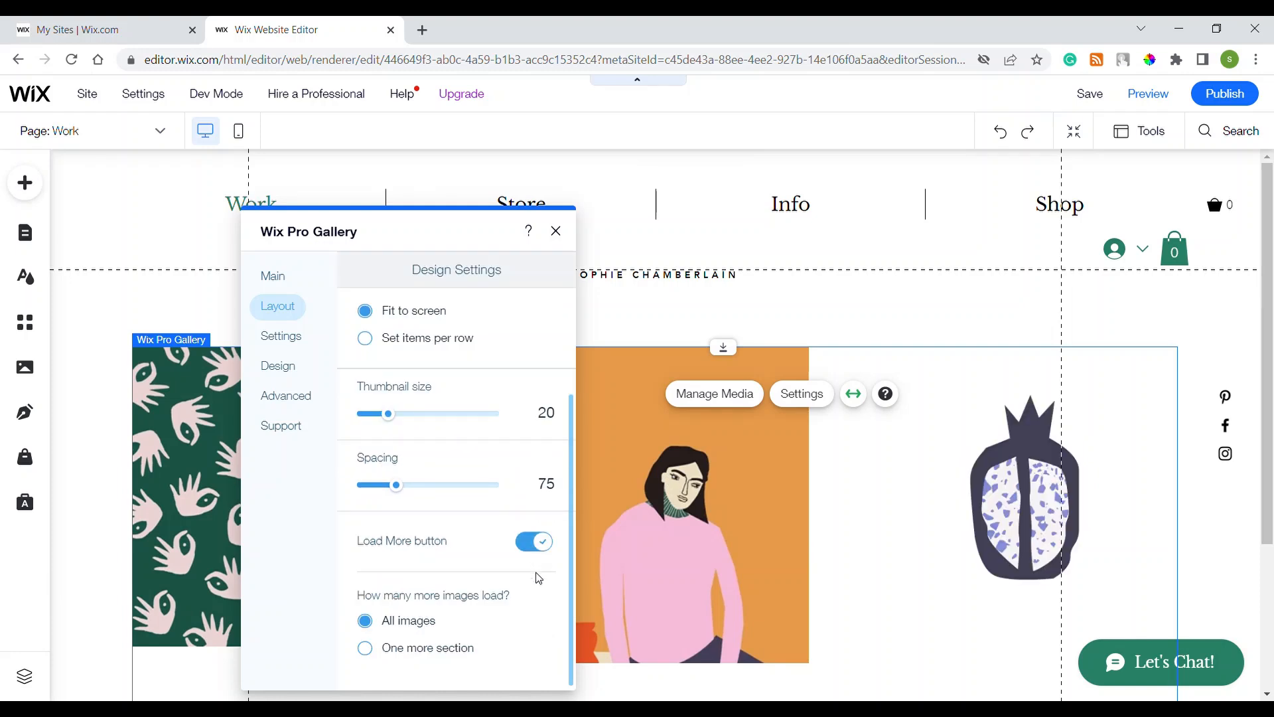
{"action": "left_click", "coordinate": [538, 542]}
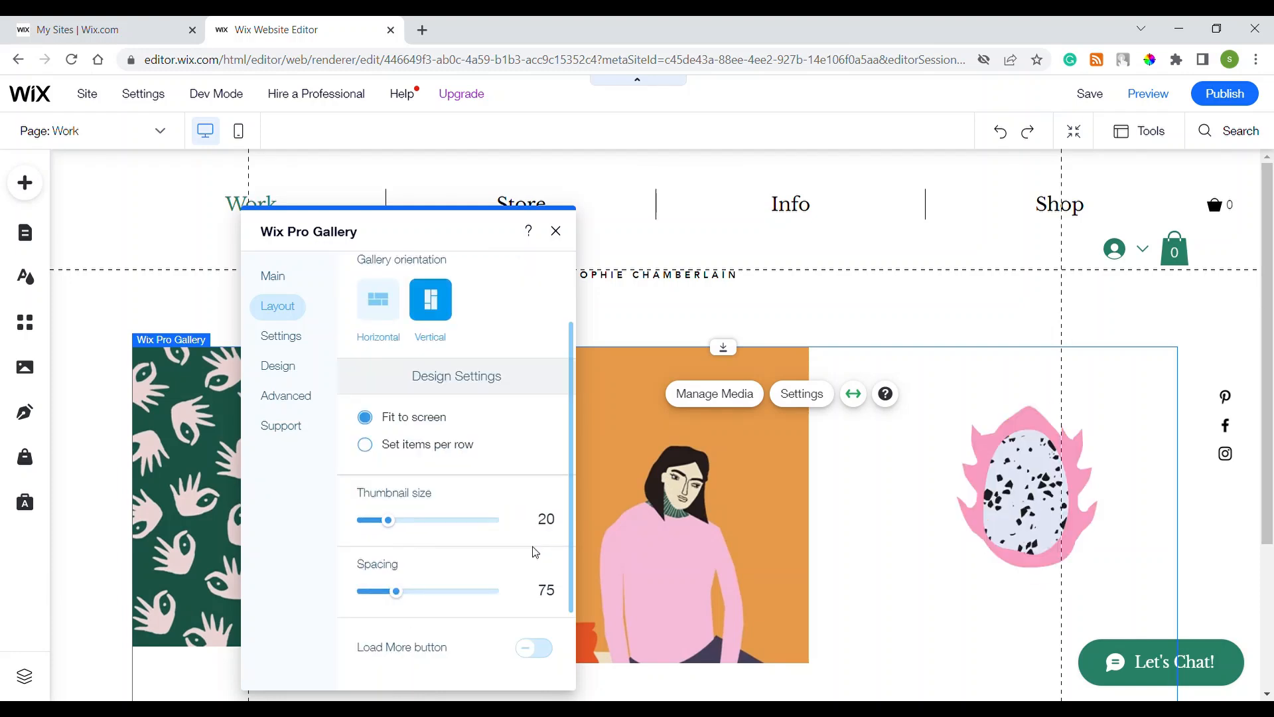
{"action": "left_click", "coordinate": [536, 649]}
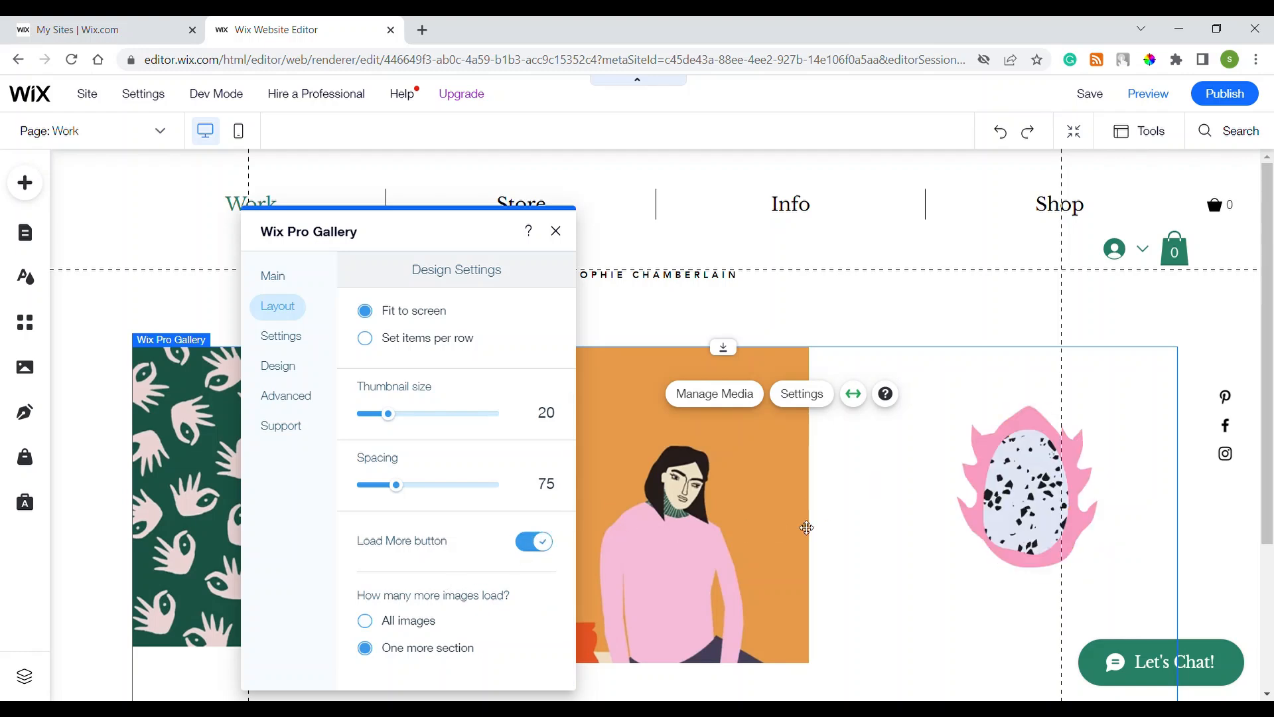
{"action": "scroll", "coordinate": [482, 491], "scroll_direction": "up", "scroll_amount": 3}
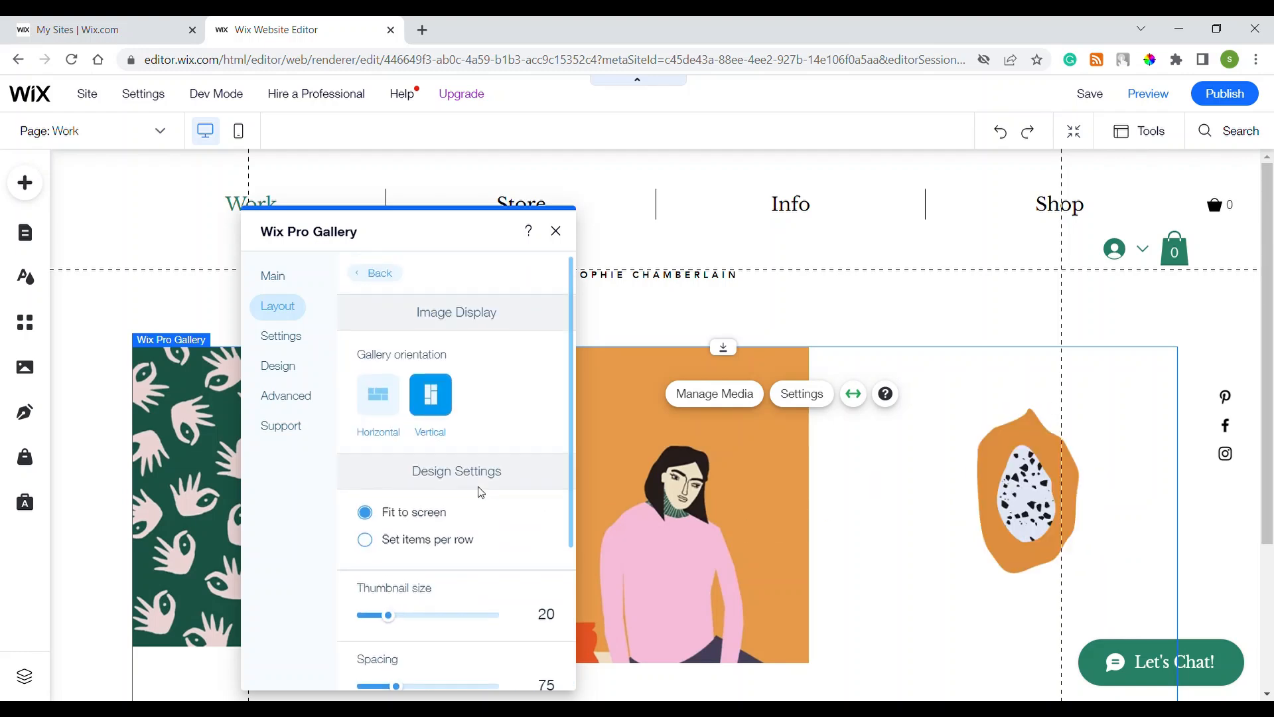
Leave the Masonry customization and browse the readymade layout presets created by Wix's design team
{"action": "left_click", "coordinate": [389, 281]}
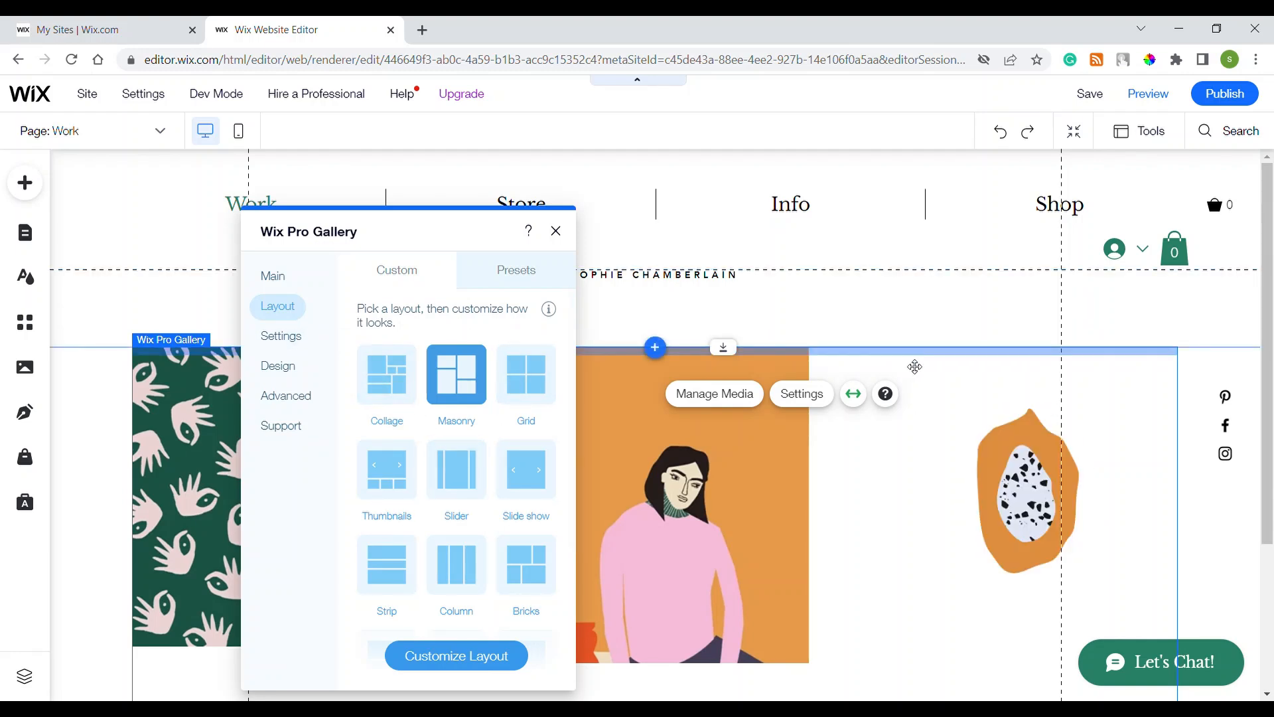
{"action": "left_click", "coordinate": [537, 279]}
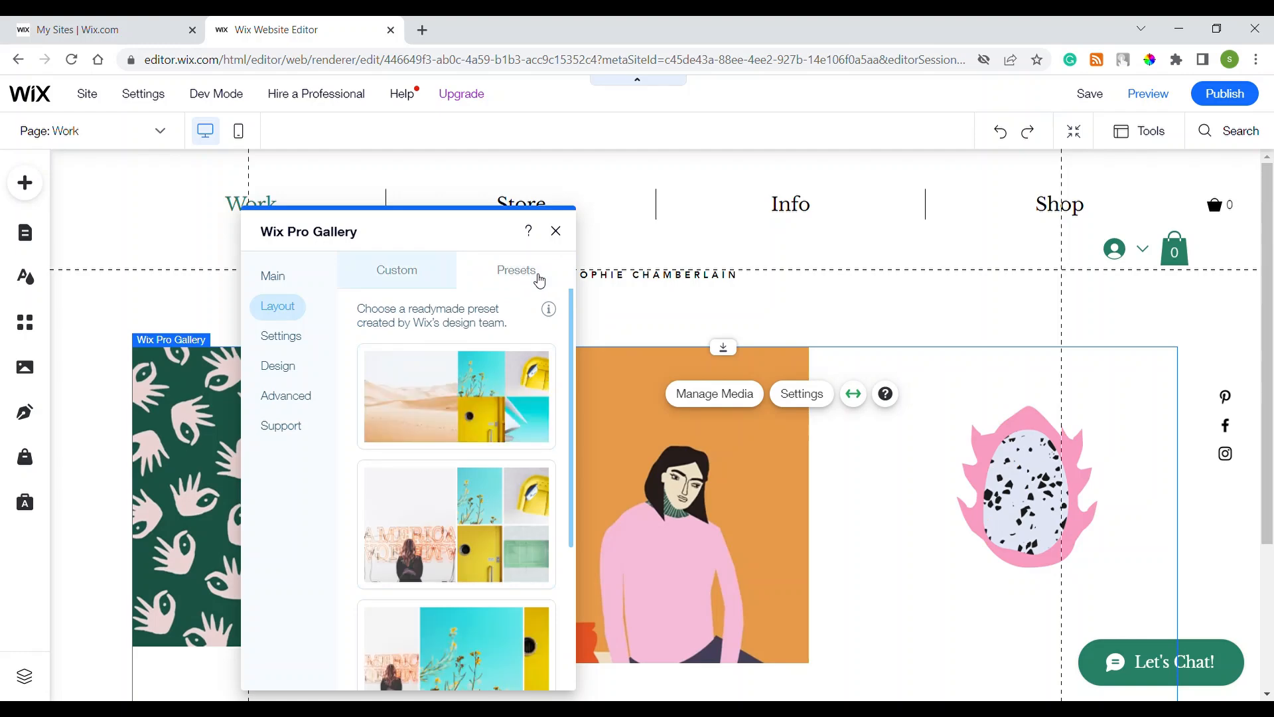
{"action": "scroll", "coordinate": [491, 517], "scroll_direction": "down", "scroll_amount": 5}
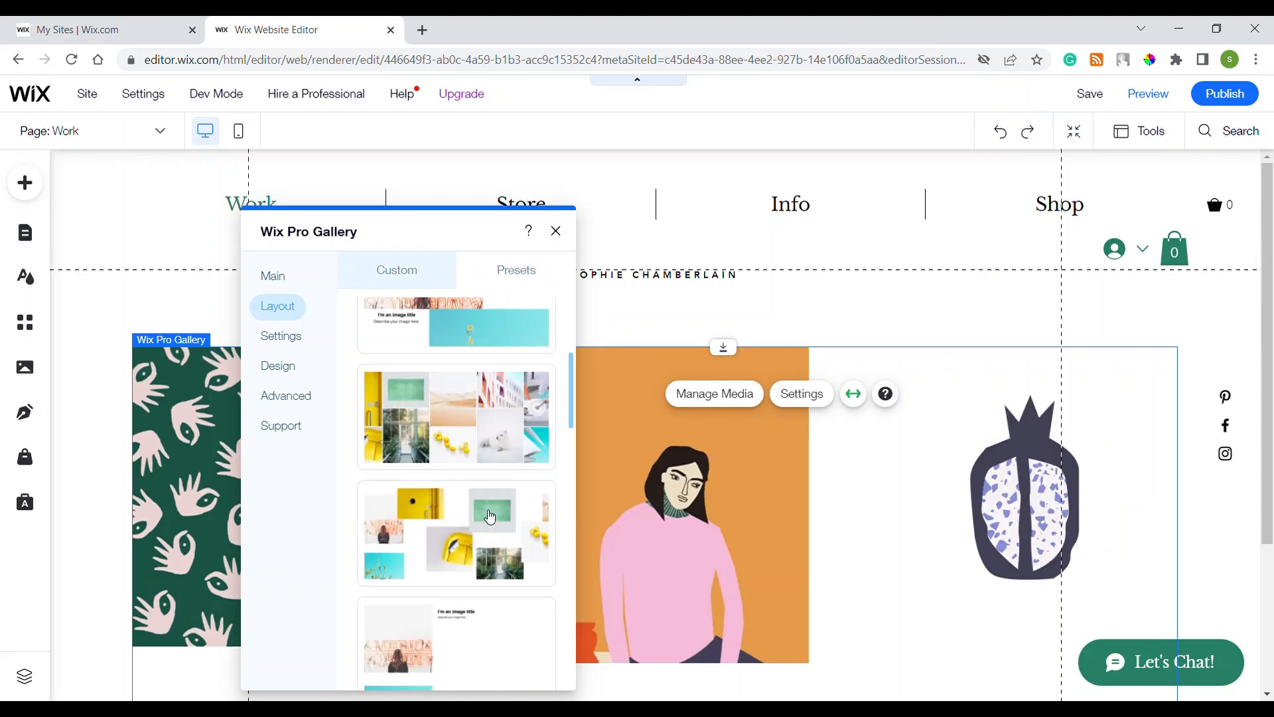
{"action": "scroll", "coordinate": [491, 517], "scroll_direction": "down", "scroll_amount": 4}
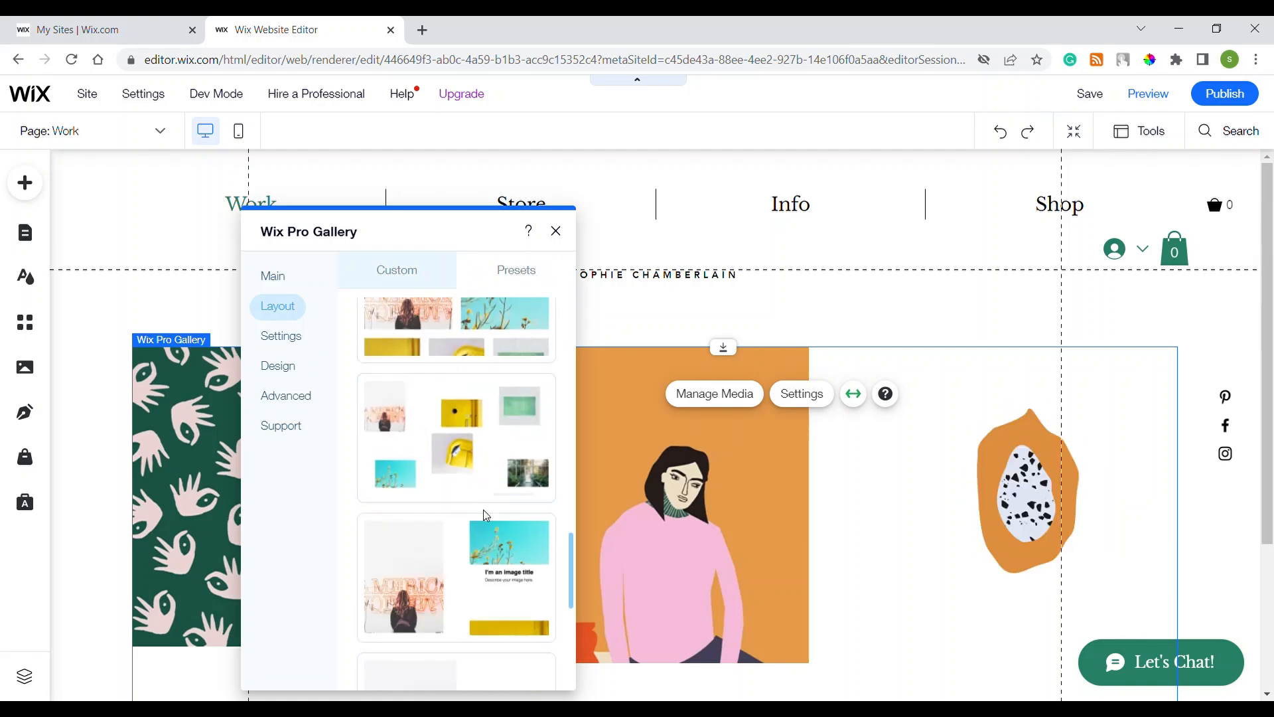
{"action": "scroll", "coordinate": [491, 454], "scroll_direction": "down", "scroll_amount": 4}
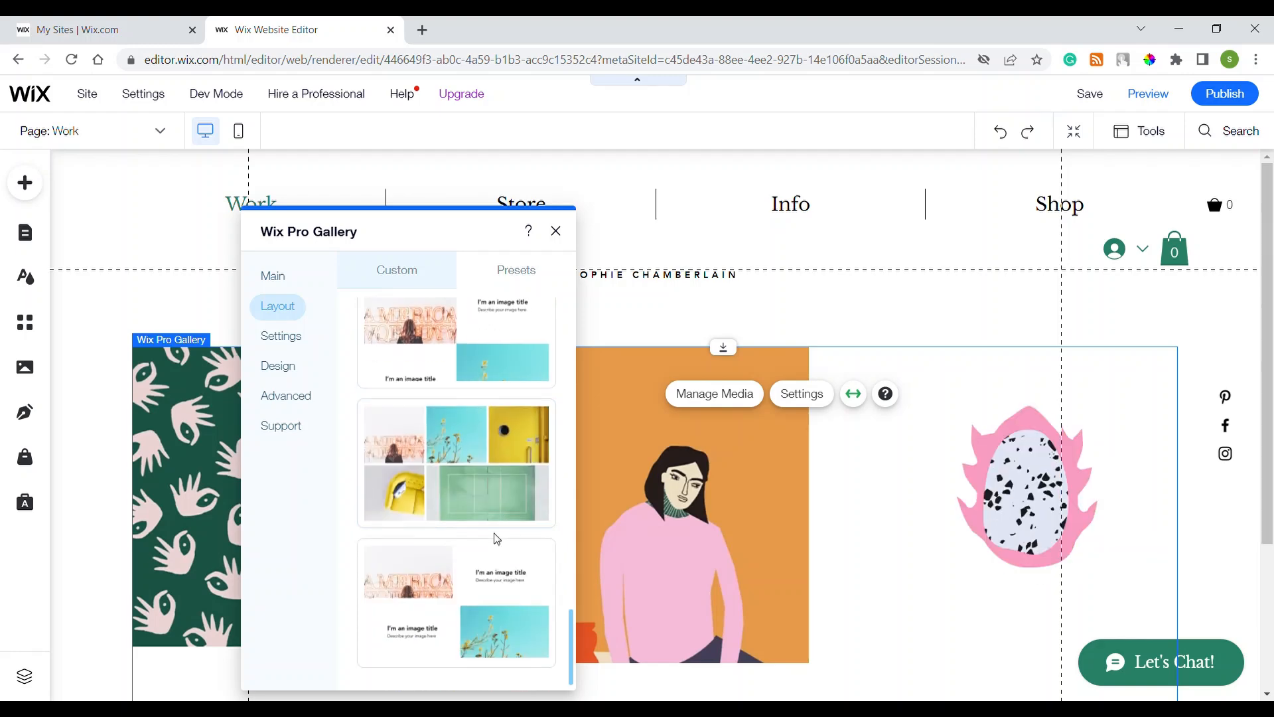
{"action": "scroll", "coordinate": [498, 505], "scroll_direction": "up", "scroll_amount": 12}
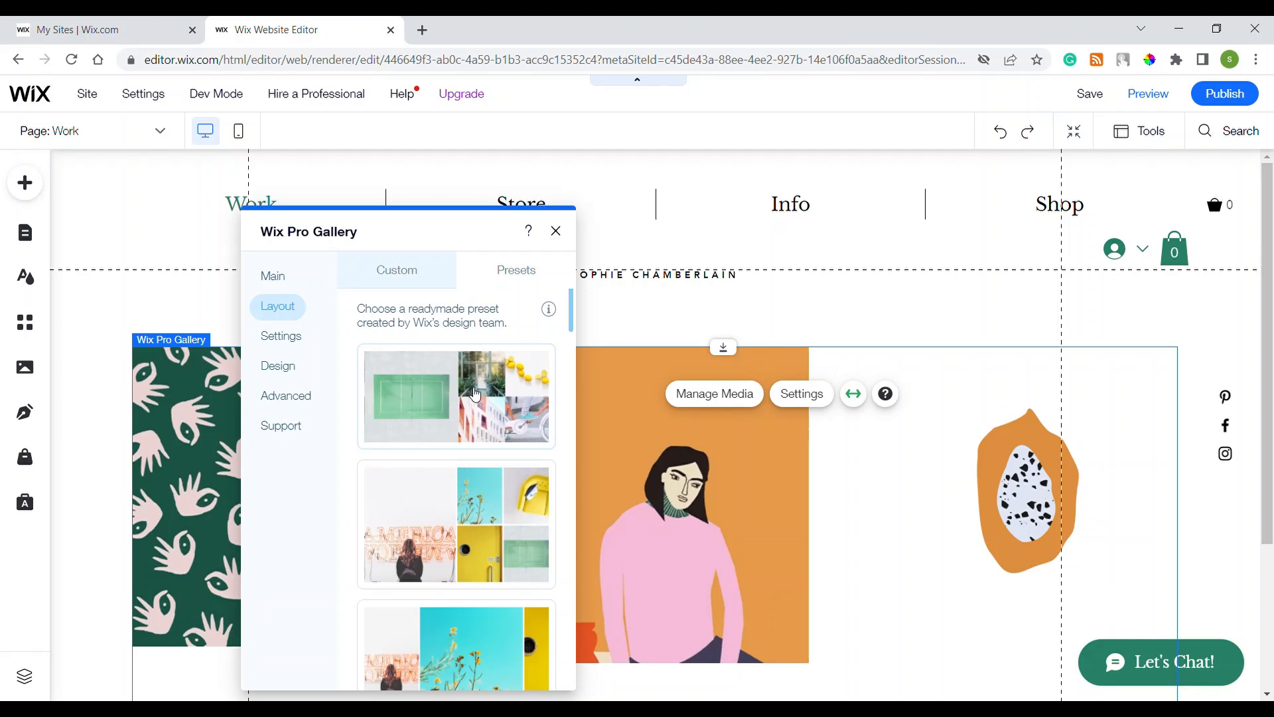
{"action": "scroll", "coordinate": [498, 506], "scroll_direction": "down", "scroll_amount": 5}
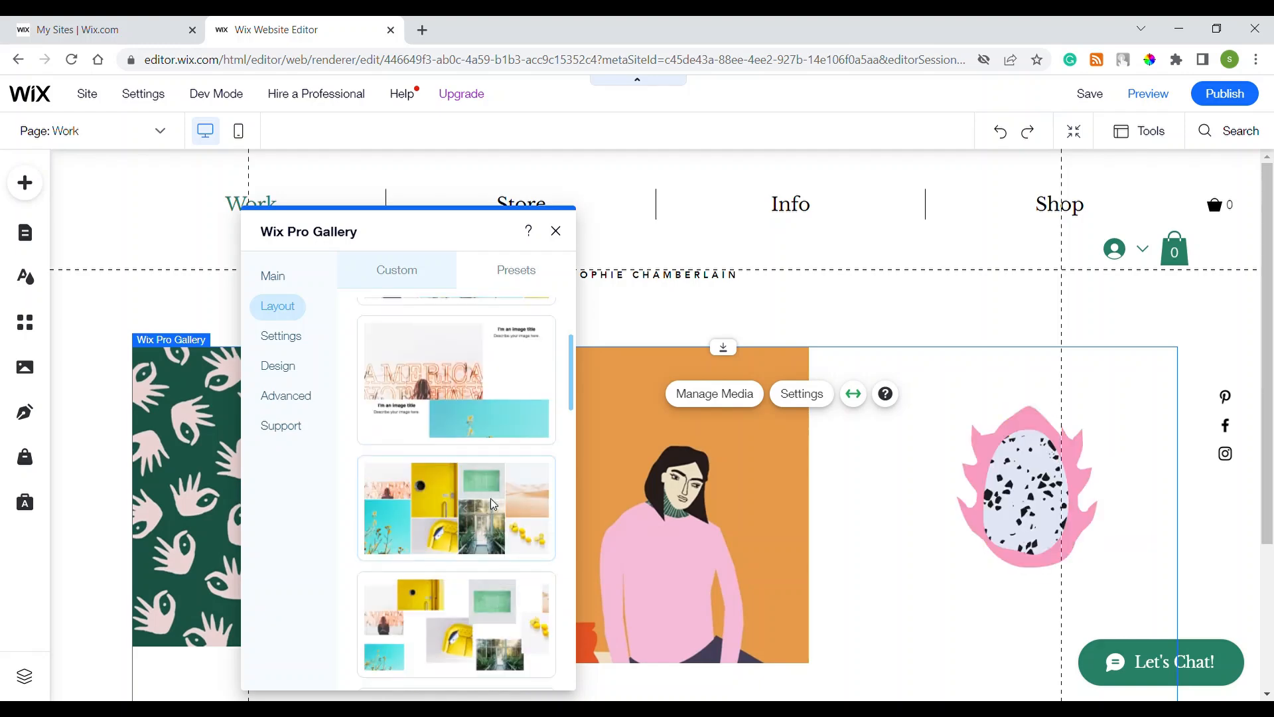
{"action": "scroll", "coordinate": [498, 505], "scroll_direction": "down", "scroll_amount": 10}
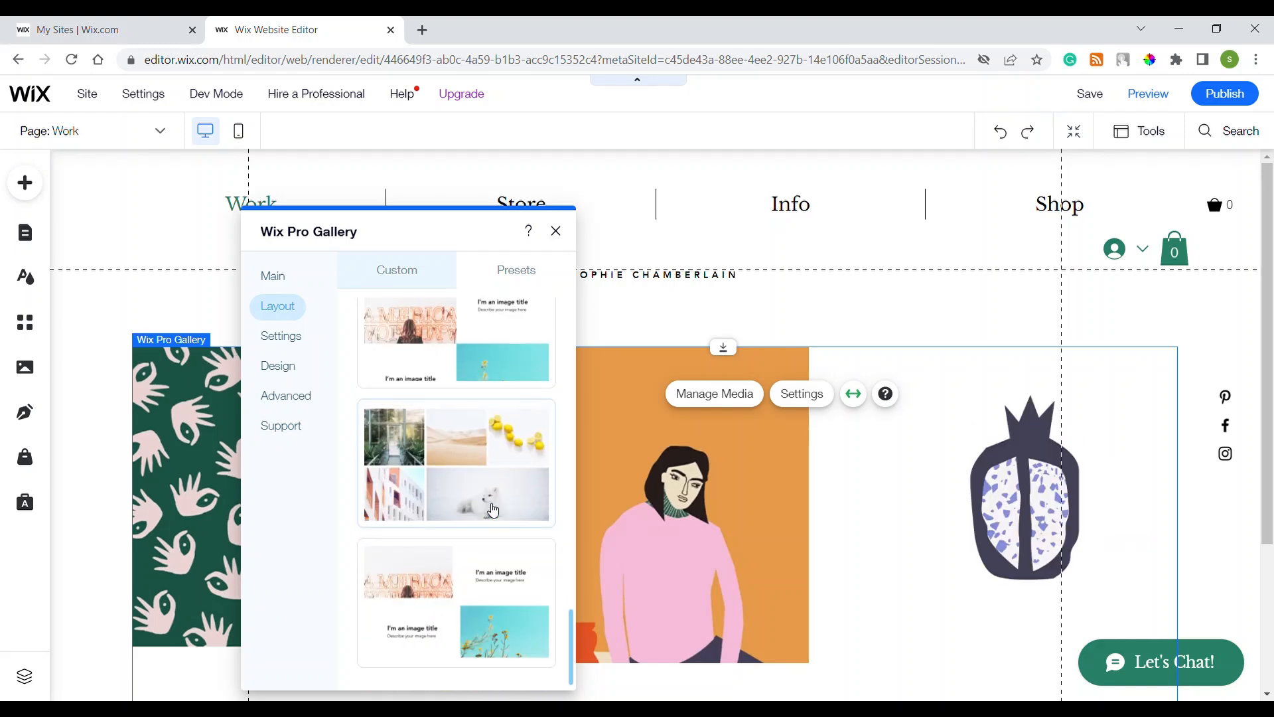
Try out a series of readymade layout presets on the gallery, working back up to the first one
{"action": "left_click", "coordinate": [501, 483]}
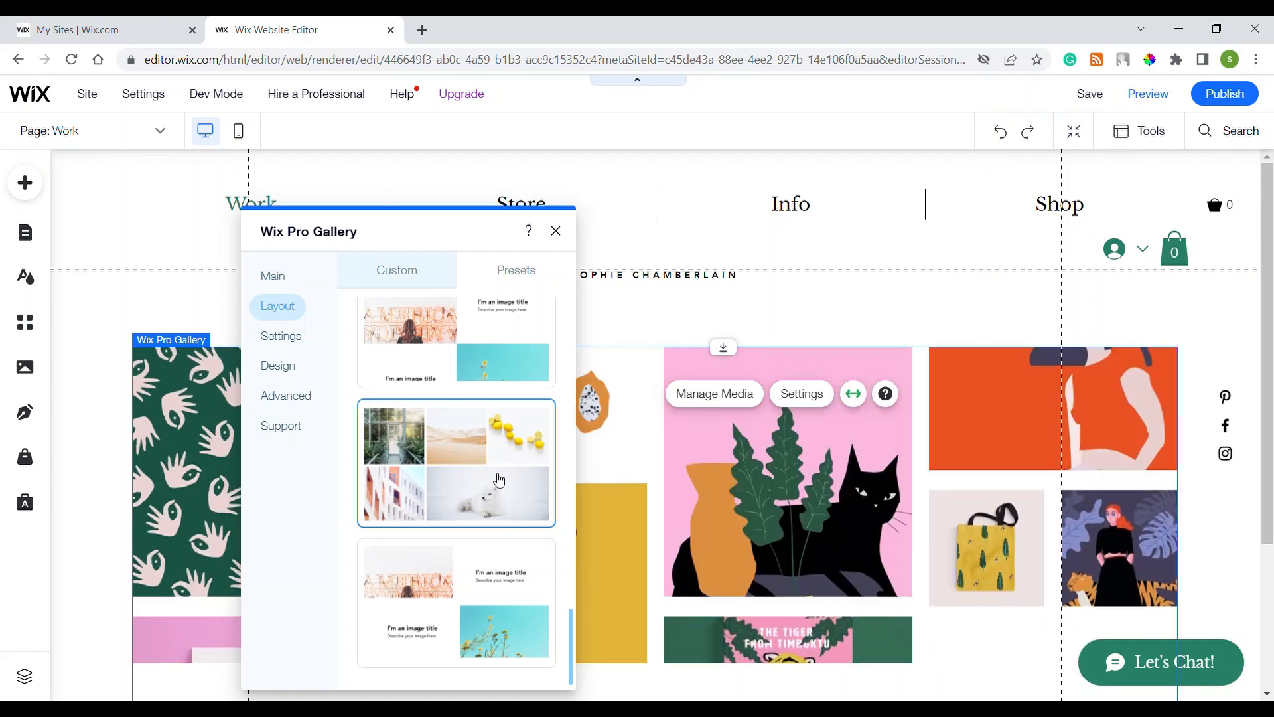
{"action": "scroll", "coordinate": [499, 479], "scroll_direction": "up", "scroll_amount": 3}
{"action": "scroll", "coordinate": [499, 479], "scroll_direction": "up", "scroll_amount": 3}
{"action": "left_click", "coordinate": [504, 463]}
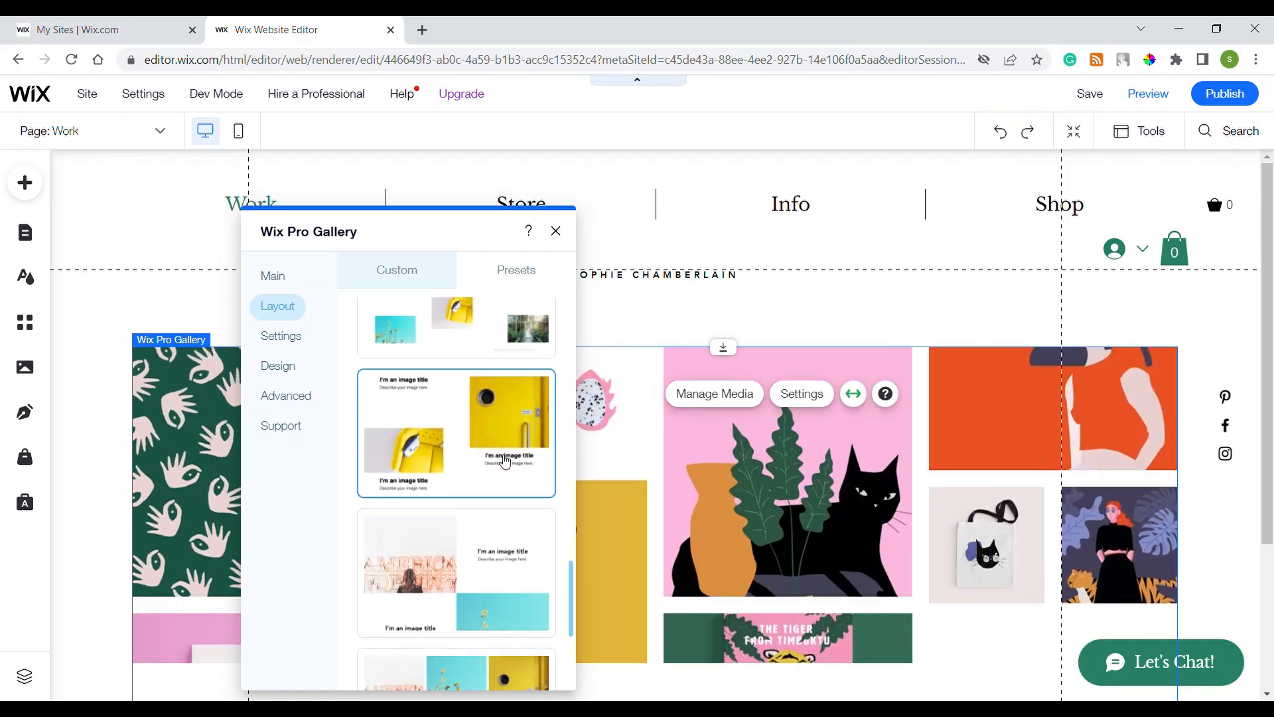
{"action": "scroll", "coordinate": [505, 462], "scroll_direction": "up", "scroll_amount": 3}
{"action": "left_click", "coordinate": [506, 463]}
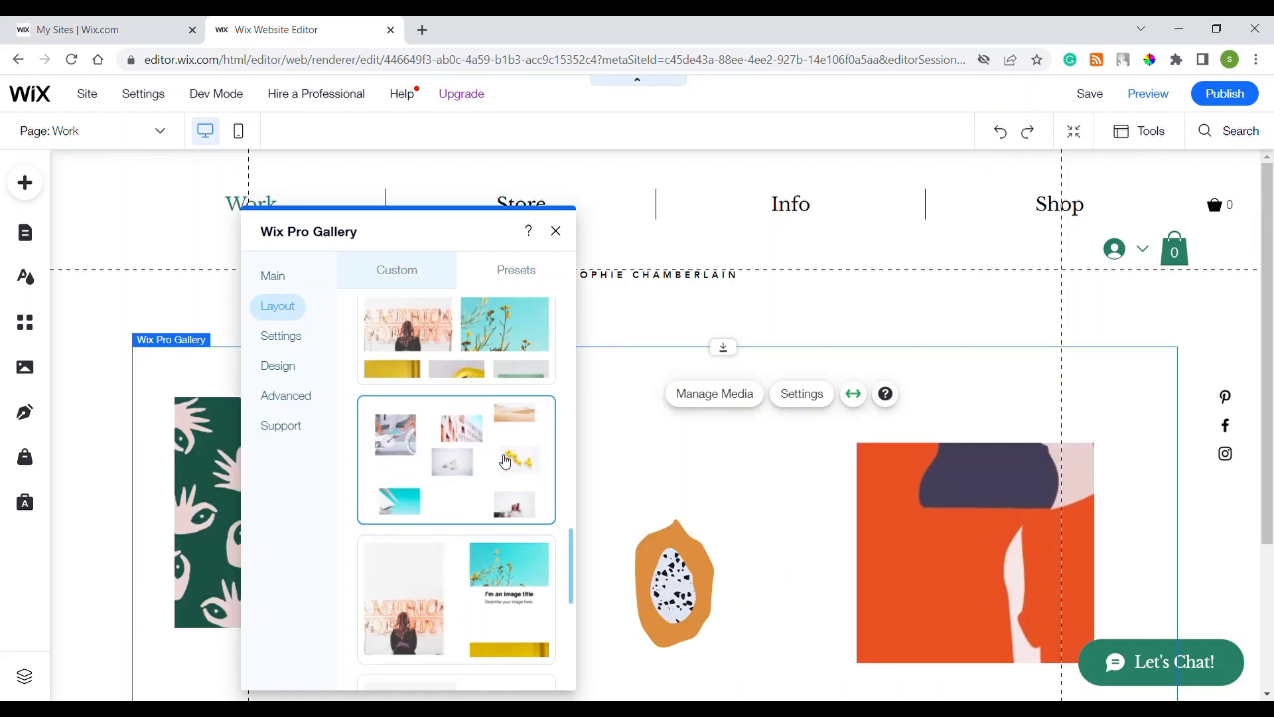
{"action": "scroll", "coordinate": [506, 462], "scroll_direction": "up", "scroll_amount": 3}
{"action": "left_click", "coordinate": [503, 461]}
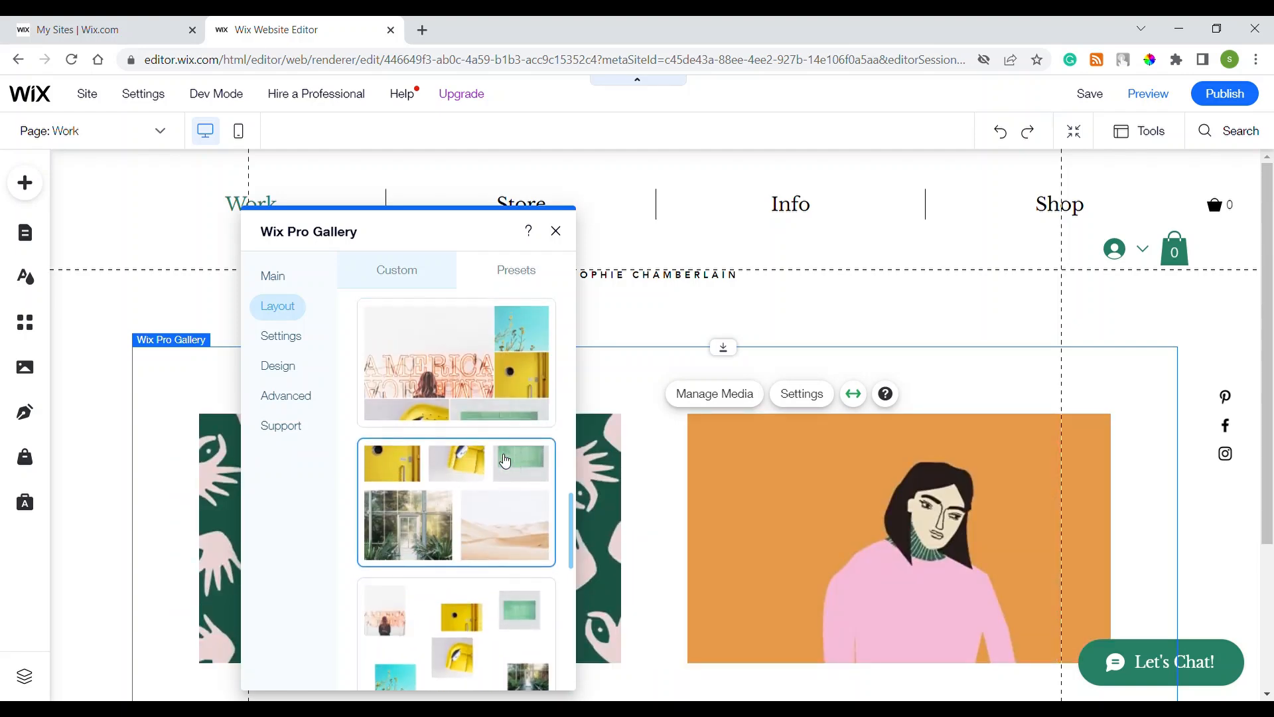
{"action": "scroll", "coordinate": [499, 453], "scroll_direction": "up", "scroll_amount": 3}
{"action": "left_click", "coordinate": [495, 449]}
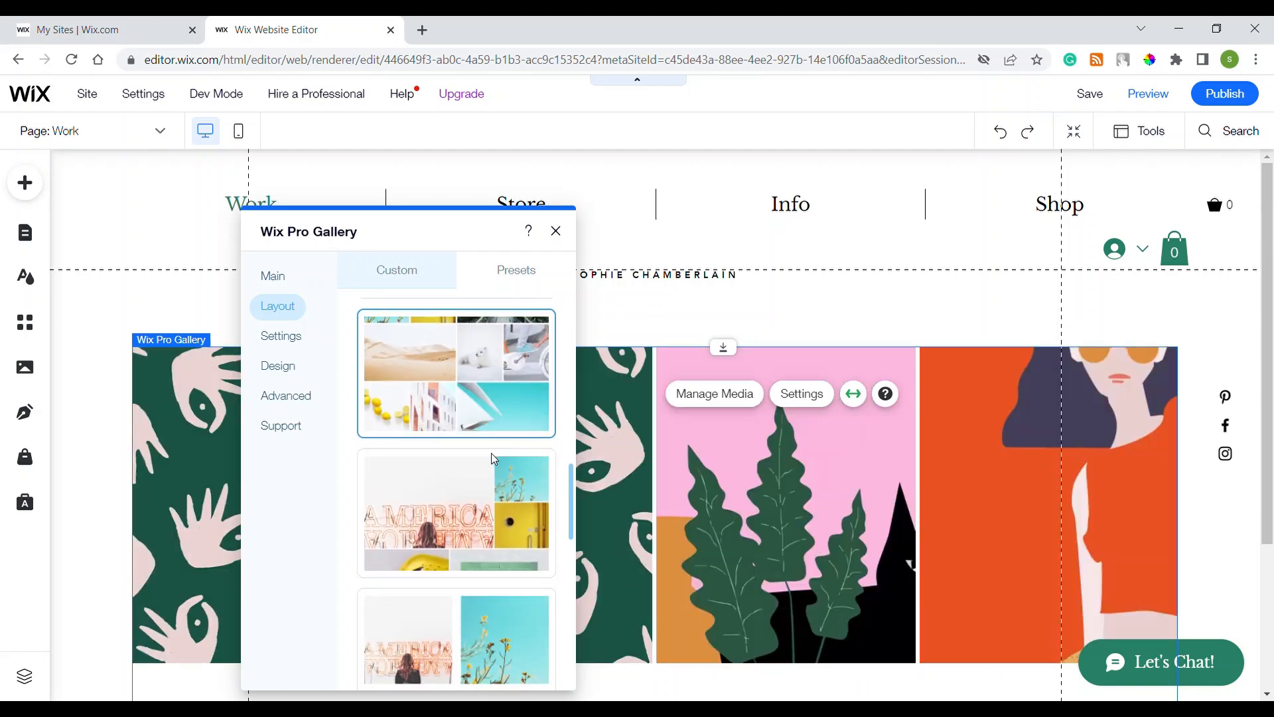
{"action": "left_click", "coordinate": [499, 452]}
{"action": "scroll", "coordinate": [499, 508], "scroll_direction": "up", "scroll_amount": 3}
{"action": "left_click", "coordinate": [501, 507]}
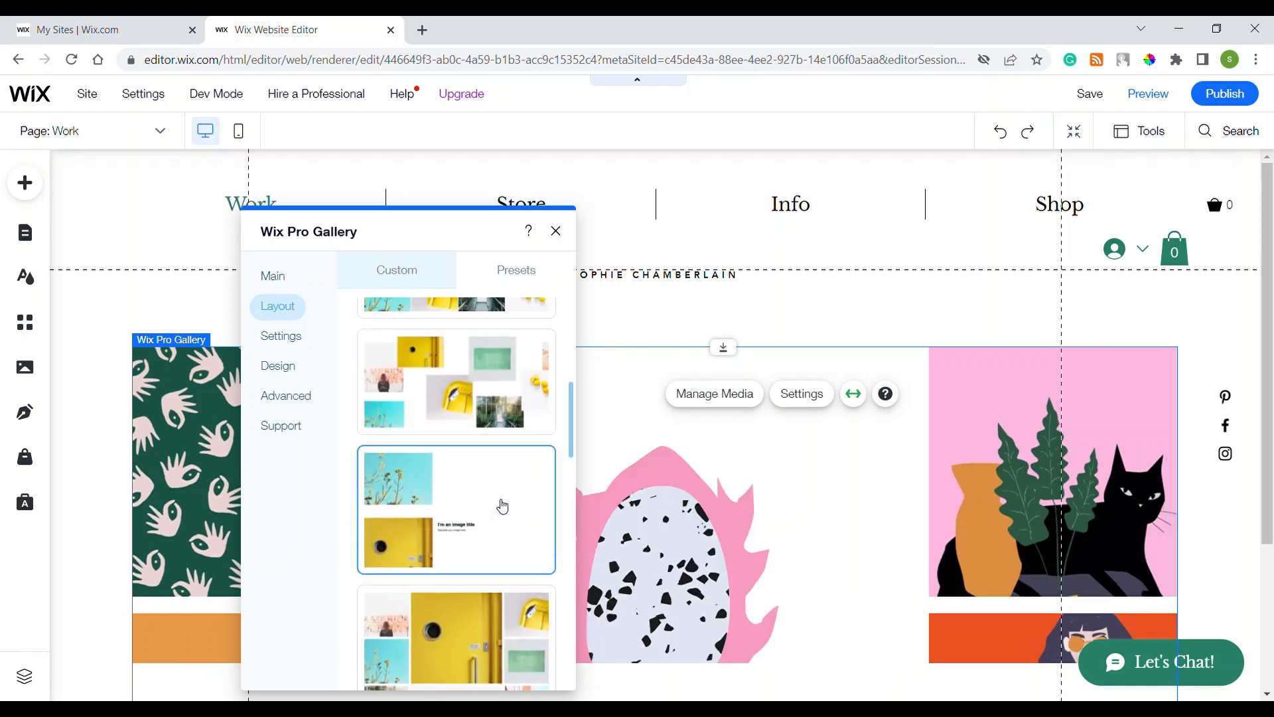
{"action": "scroll", "coordinate": [502, 506], "scroll_direction": "up", "scroll_amount": 1}
{"action": "scroll", "coordinate": [502, 508], "scroll_direction": "up", "scroll_amount": 3}
{"action": "left_click", "coordinate": [500, 508]}
{"action": "scroll", "coordinate": [503, 504], "scroll_direction": "up", "scroll_amount": 5}
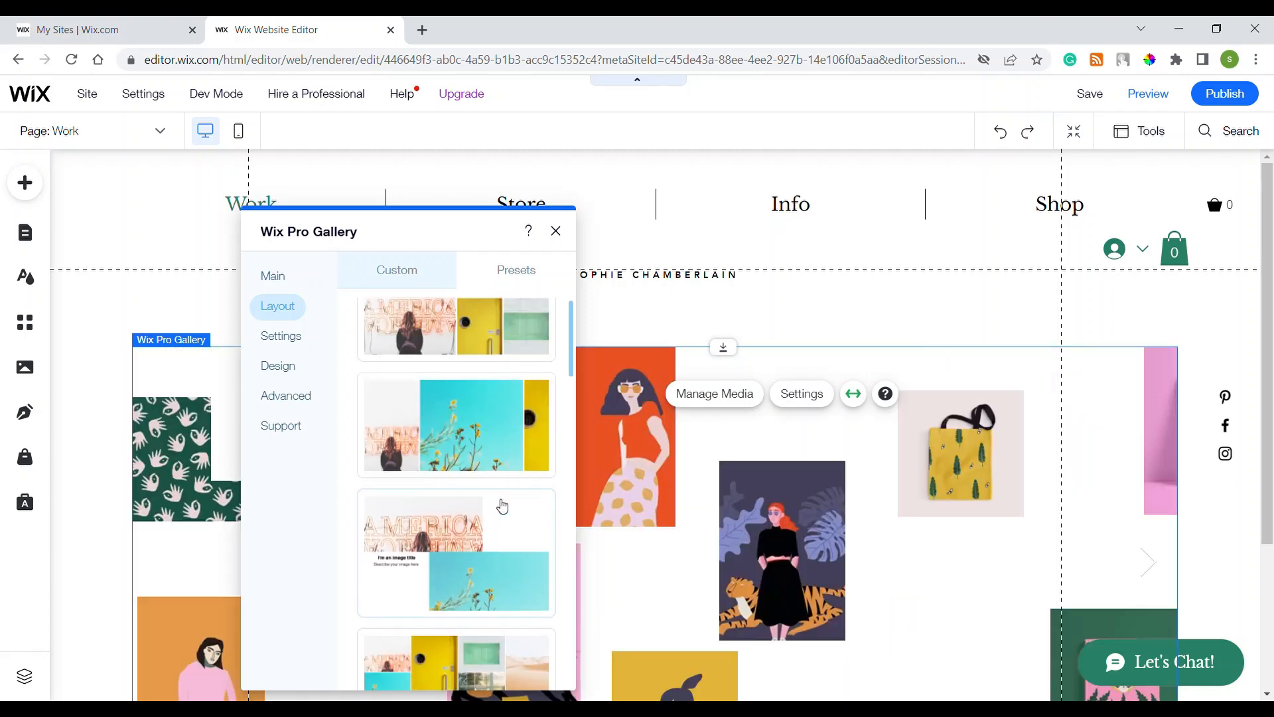
{"action": "left_click", "coordinate": [458, 412]}
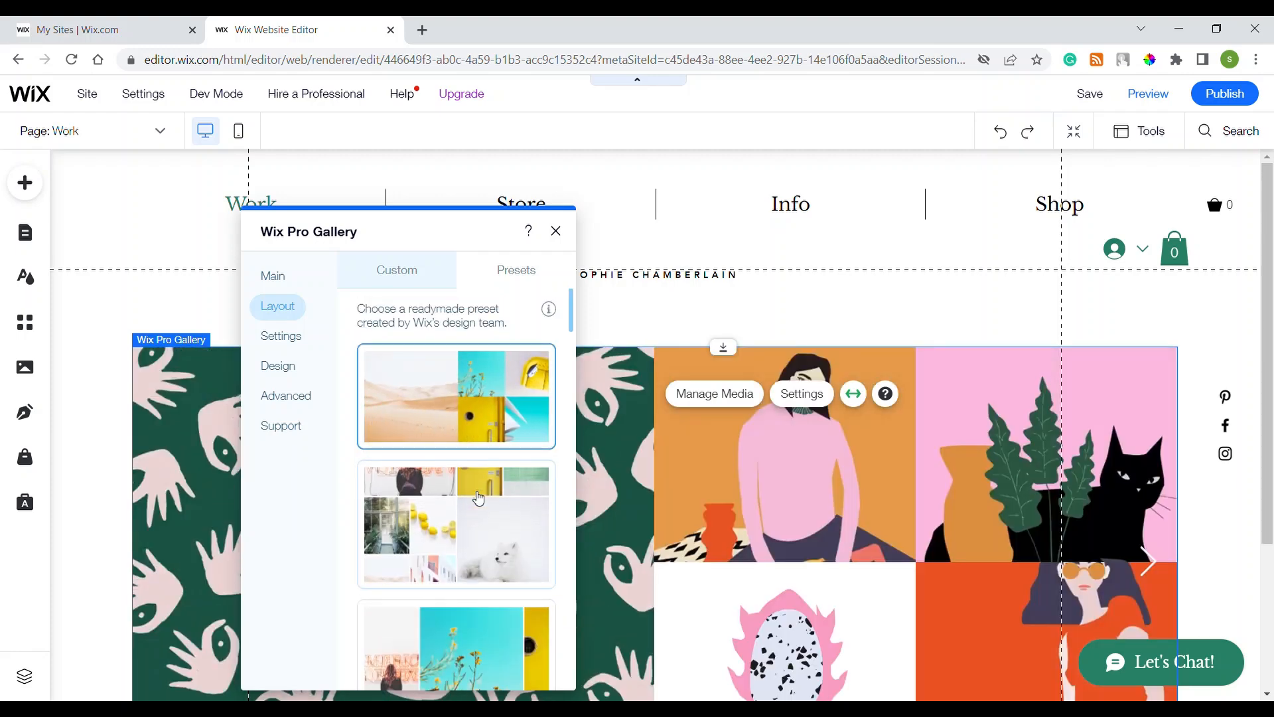
Return to the custom layouts and apply Masonry to the gallery
{"action": "scroll", "coordinate": [478, 498], "scroll_direction": "down", "scroll_amount": 5}
{"action": "scroll", "coordinate": [475, 497], "scroll_direction": "down", "scroll_amount": 5}
{"action": "left_click", "coordinate": [398, 272]}
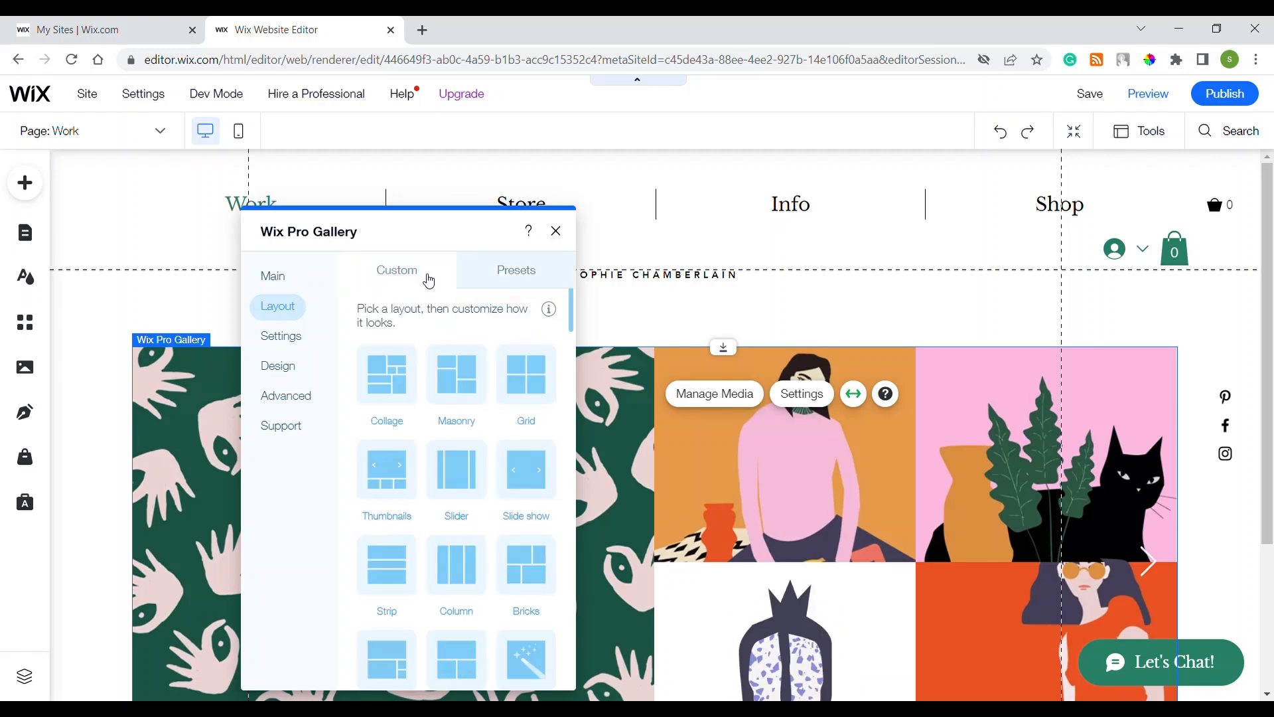
{"action": "left_click", "coordinate": [468, 398]}
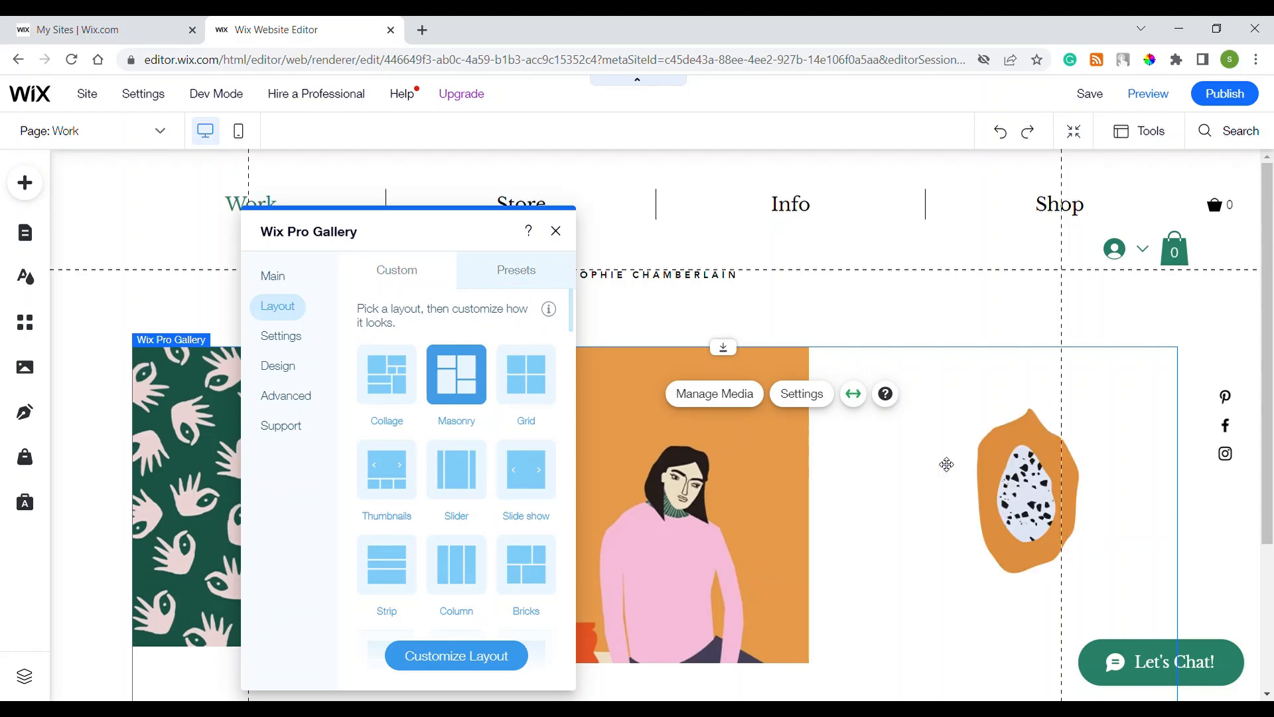
Check the Masonry gallery on the page and review its orientation, thumbnail size, spacing and Load More settings
{"action": "scroll", "coordinate": [779, 492], "scroll_direction": "down", "scroll_amount": 3}
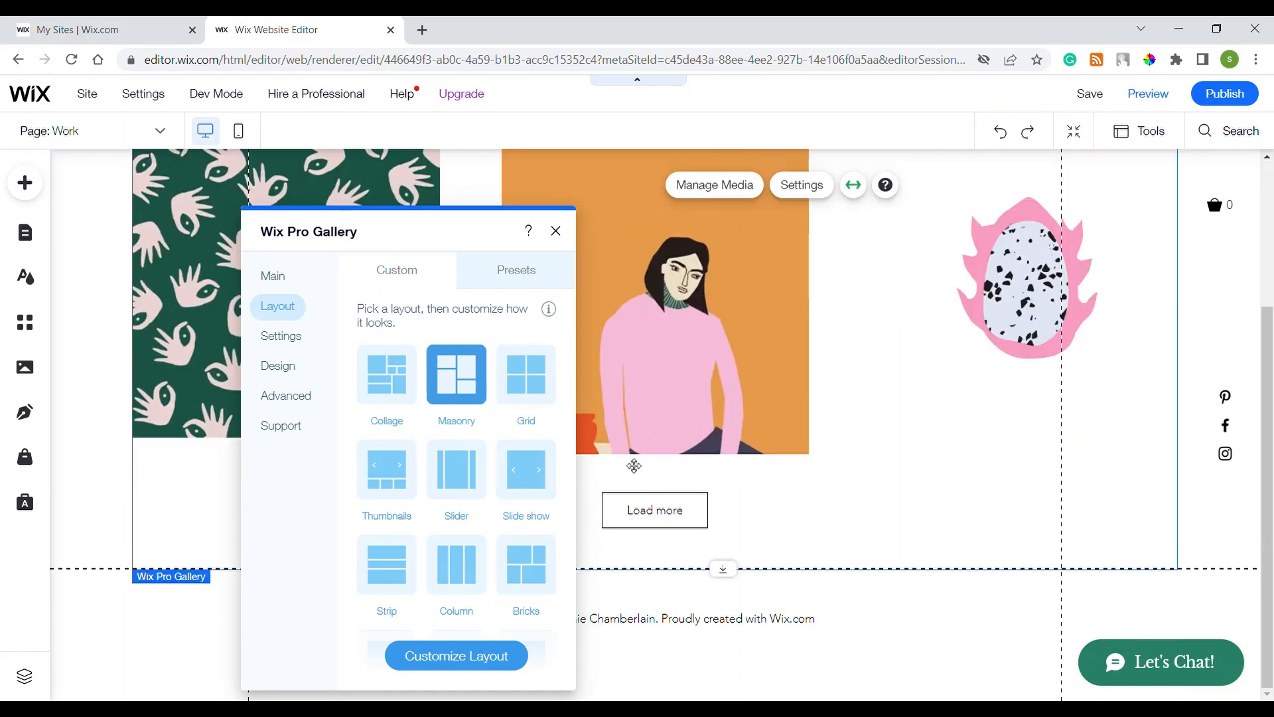
{"action": "left_click", "coordinate": [479, 654]}
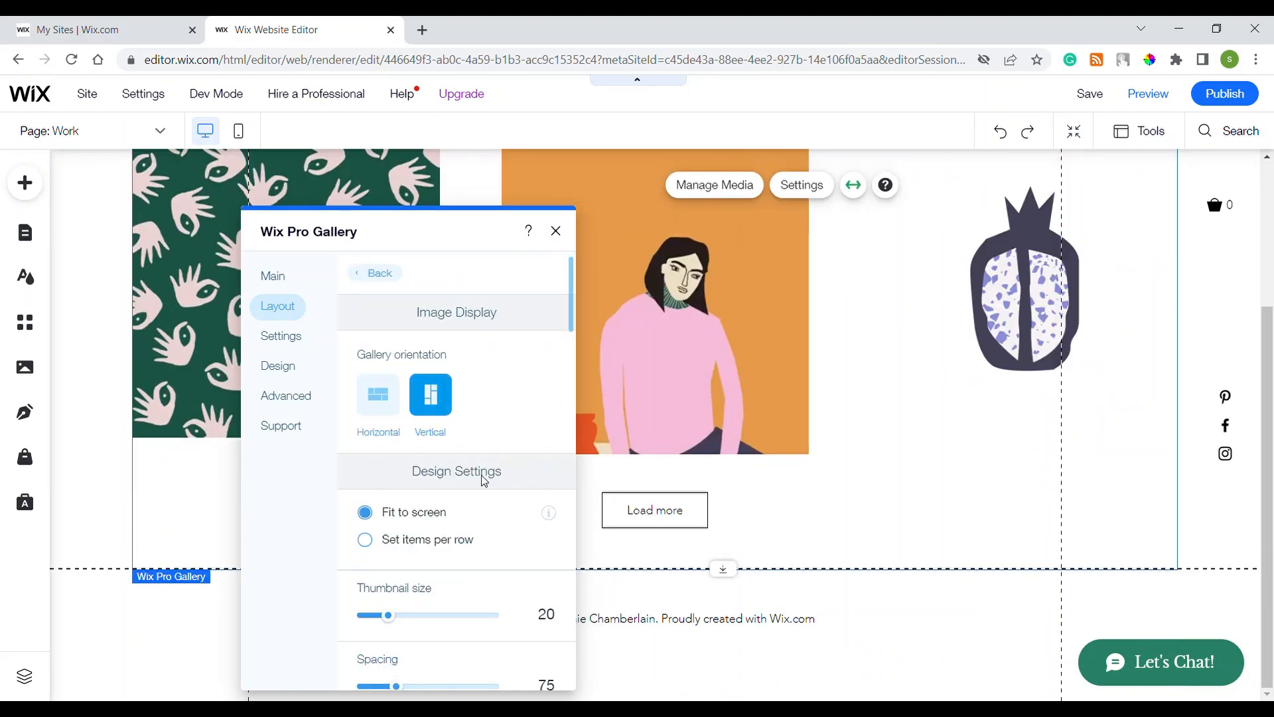
{"action": "scroll", "coordinate": [487, 471], "scroll_direction": "down", "scroll_amount": 2}
{"action": "scroll", "coordinate": [487, 471], "scroll_direction": "down", "scroll_amount": 2}
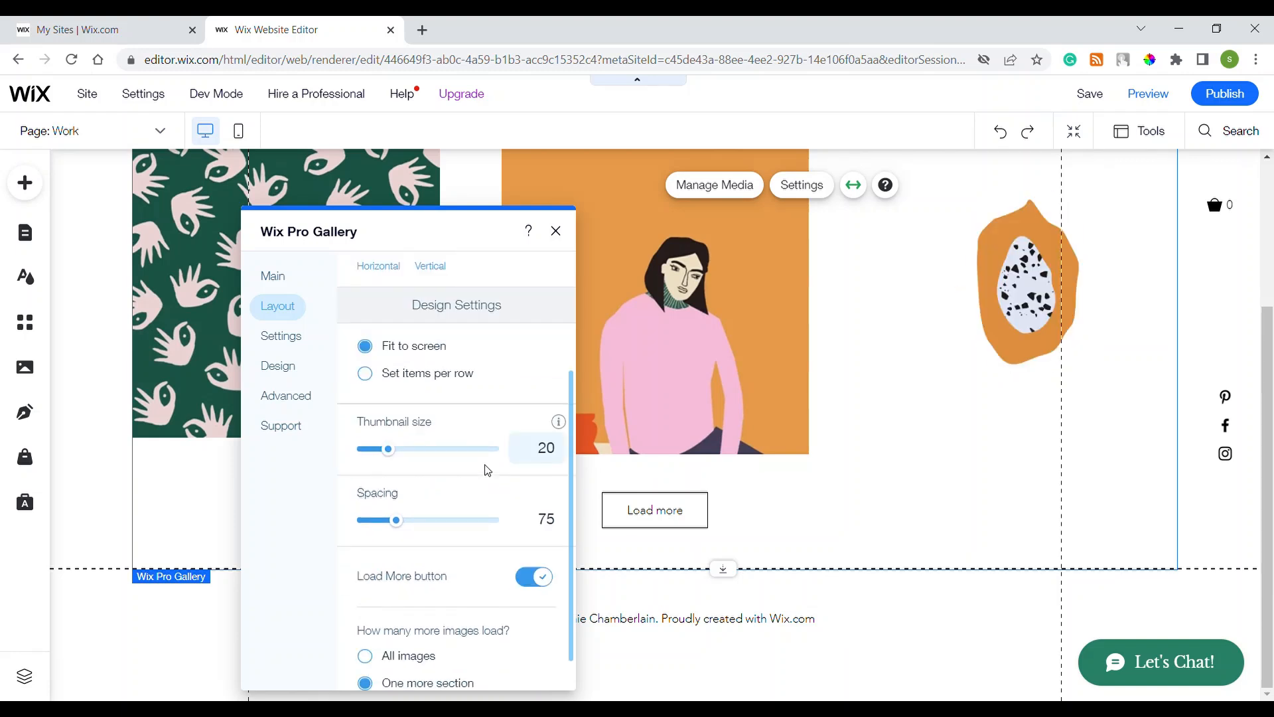
{"action": "scroll", "coordinate": [487, 470], "scroll_direction": "down", "scroll_amount": 1}
{"action": "scroll", "coordinate": [488, 470], "scroll_direction": "up", "scroll_amount": 5}
Review the gallery's options for what happens when an item is clicked, leaving "A link opens" selected
{"action": "left_click", "coordinate": [284, 337]}
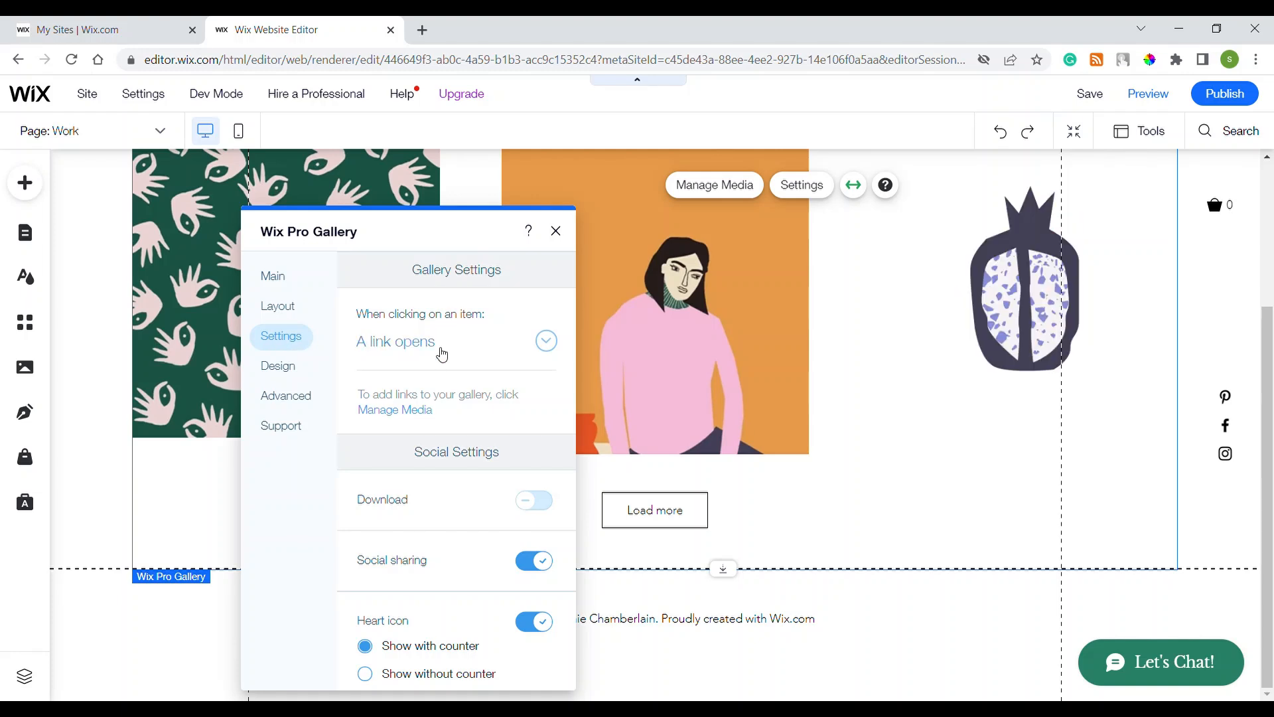
{"action": "left_click", "coordinate": [441, 343]}
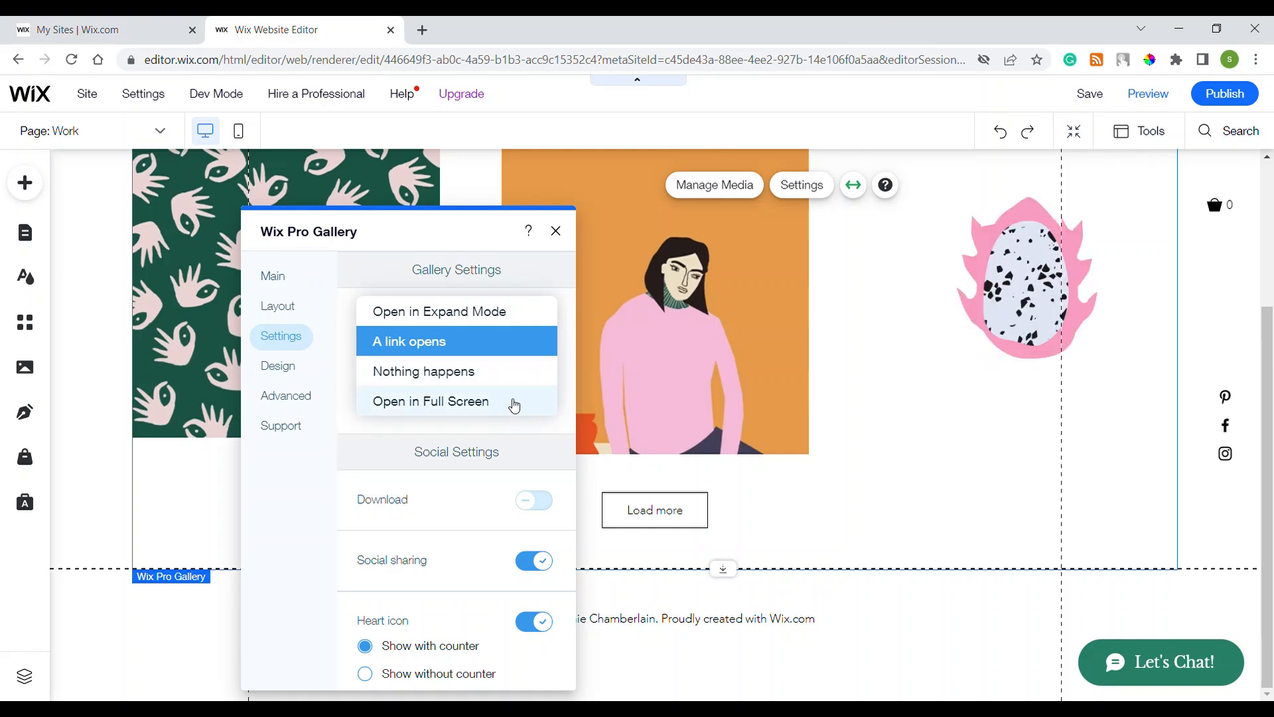
{"action": "left_click", "coordinate": [567, 386]}
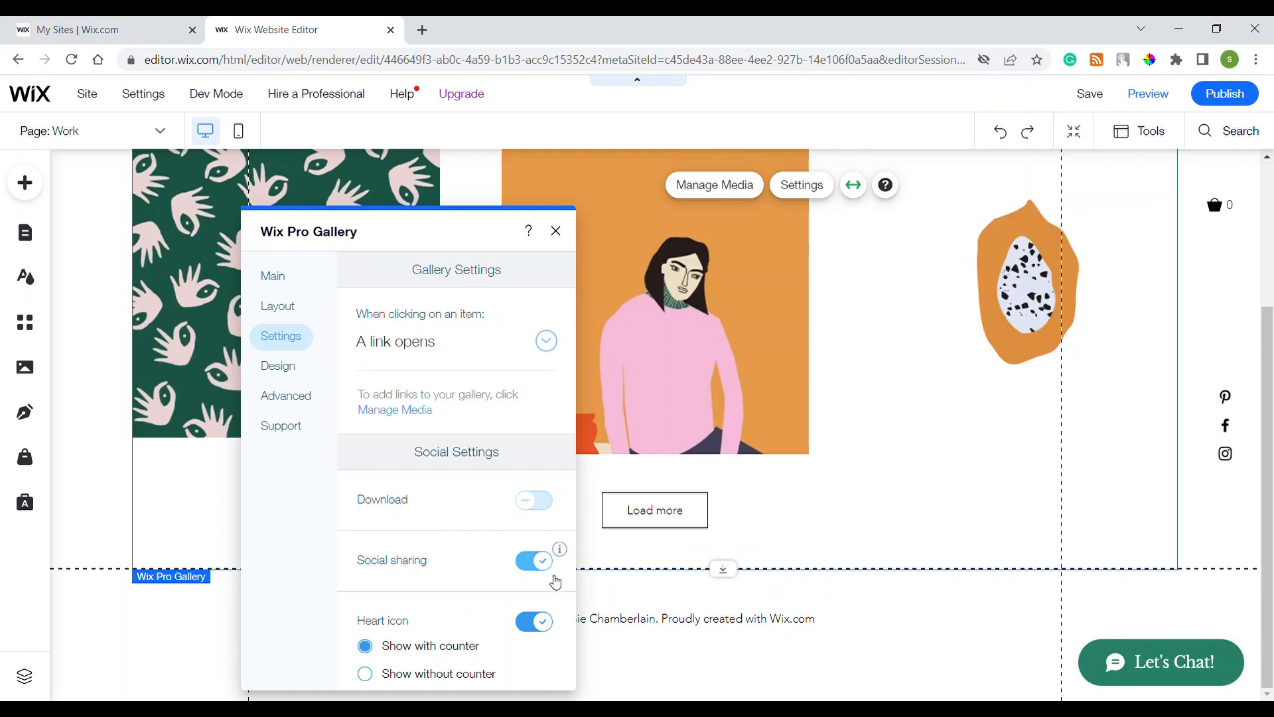
Open the gallery's Overlay & Icons design settings and try Partial Overlay coverage, returning to Full Overlay
{"action": "left_click_drag", "start_coordinate": [460, 241], "coordinate": [461, 215]}
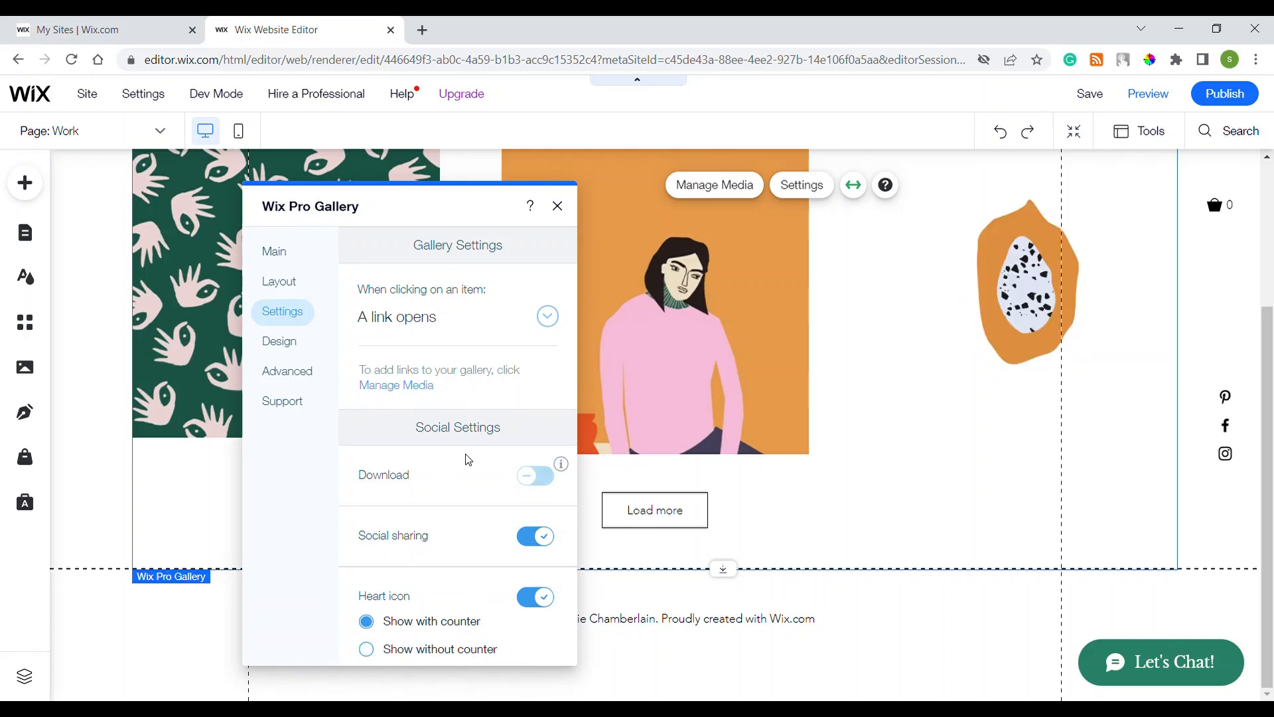
{"action": "left_click", "coordinate": [296, 340]}
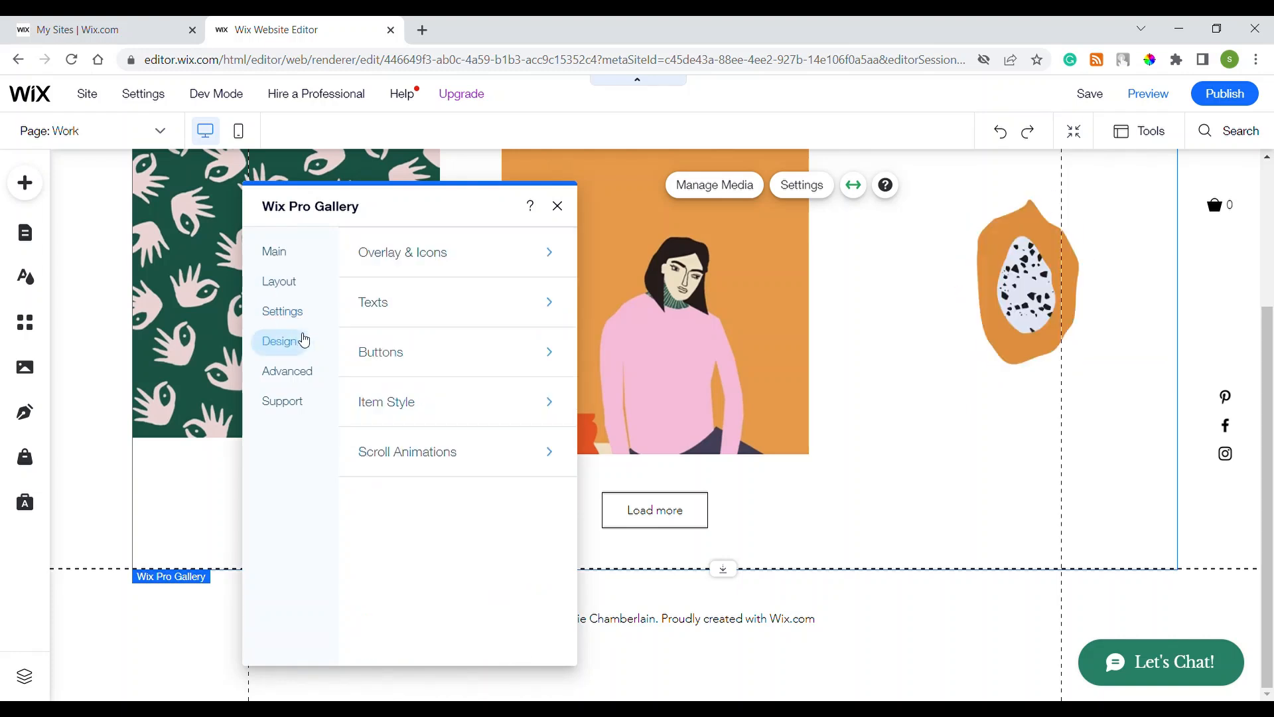
{"action": "left_click", "coordinate": [468, 254]}
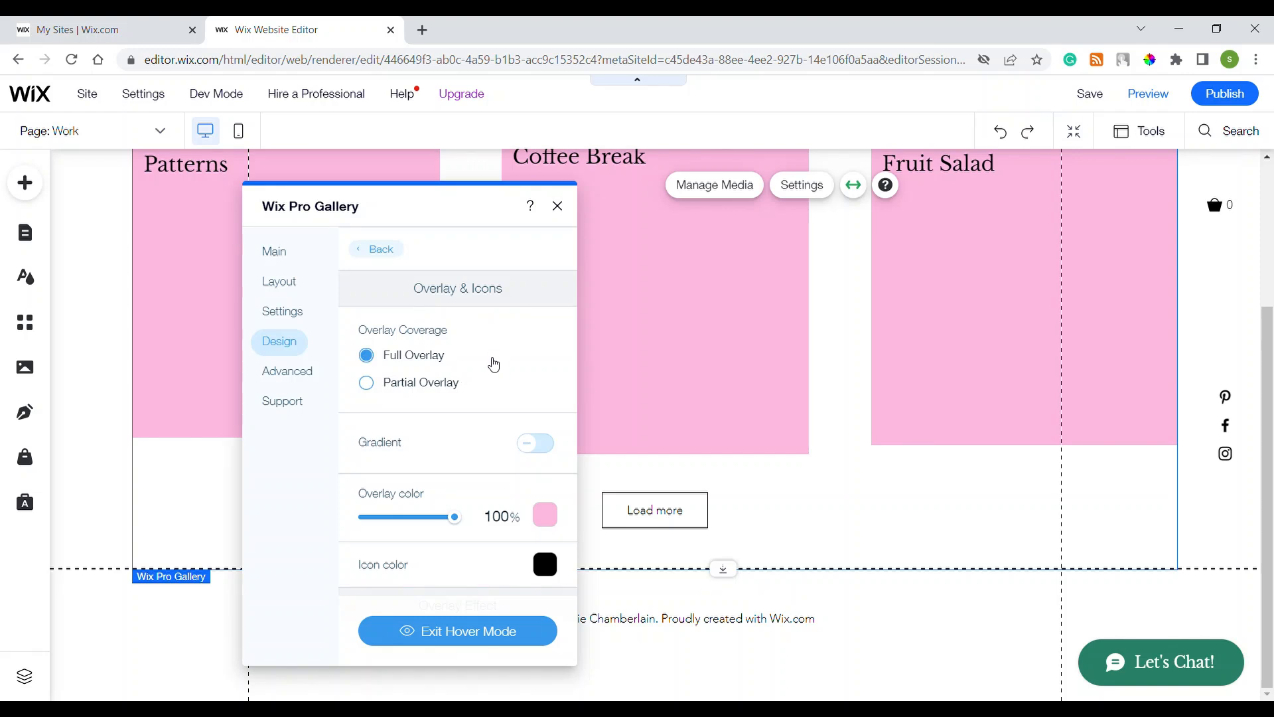
{"action": "scroll", "coordinate": [438, 368], "scroll_direction": "down", "scroll_amount": 3}
{"action": "scroll", "coordinate": [425, 372], "scroll_direction": "up", "scroll_amount": 3}
{"action": "left_click", "coordinate": [432, 394]}
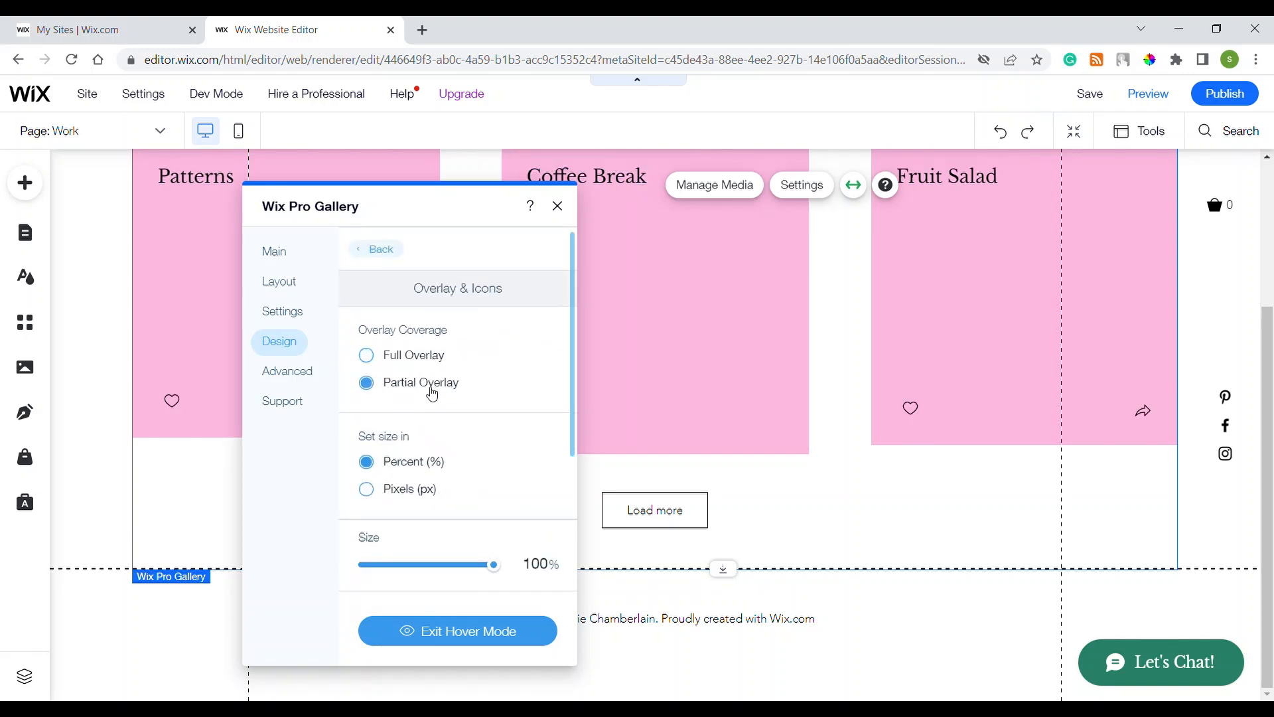
{"action": "left_click", "coordinate": [438, 363]}
Try the overlay hover effects Fade in, Expand, Slide up, Slide right and Slide down, and leave Slide left applied
{"action": "scroll", "coordinate": [498, 425], "scroll_direction": "down", "scroll_amount": 4}
{"action": "scroll", "coordinate": [498, 424], "scroll_direction": "up", "scroll_amount": 1}
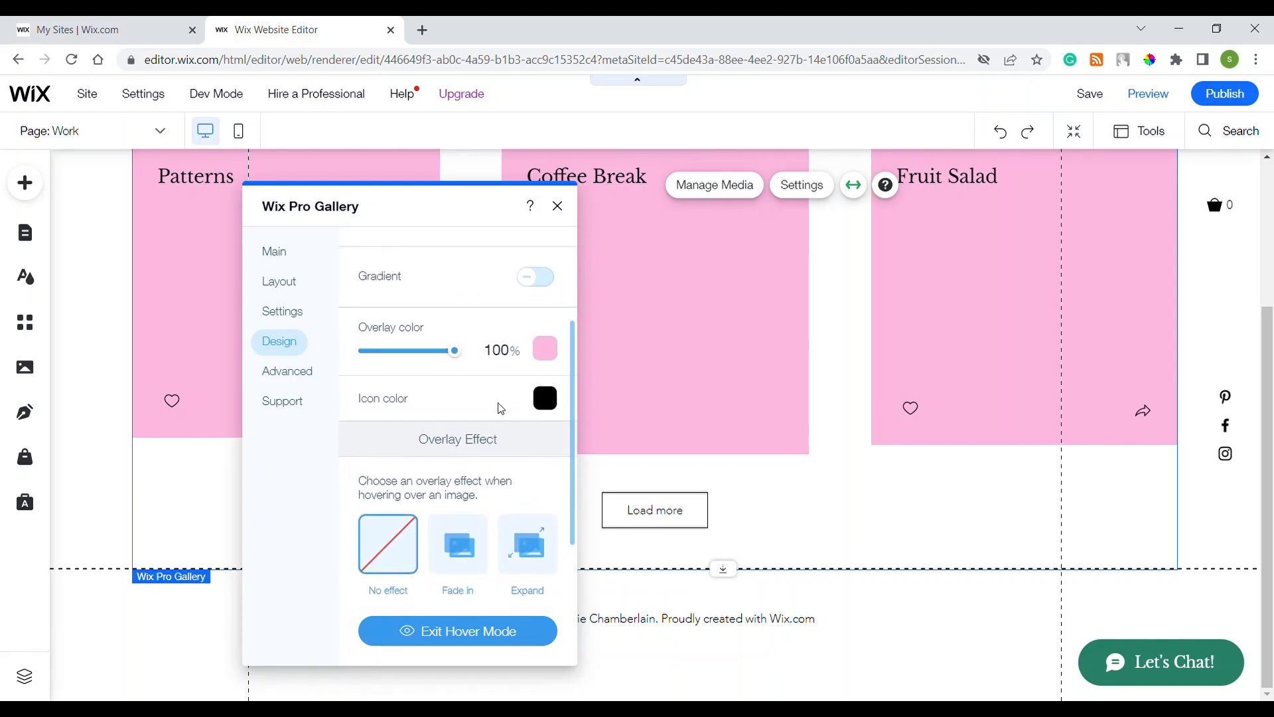
{"action": "scroll", "coordinate": [522, 446], "scroll_direction": "down", "scroll_amount": 4}
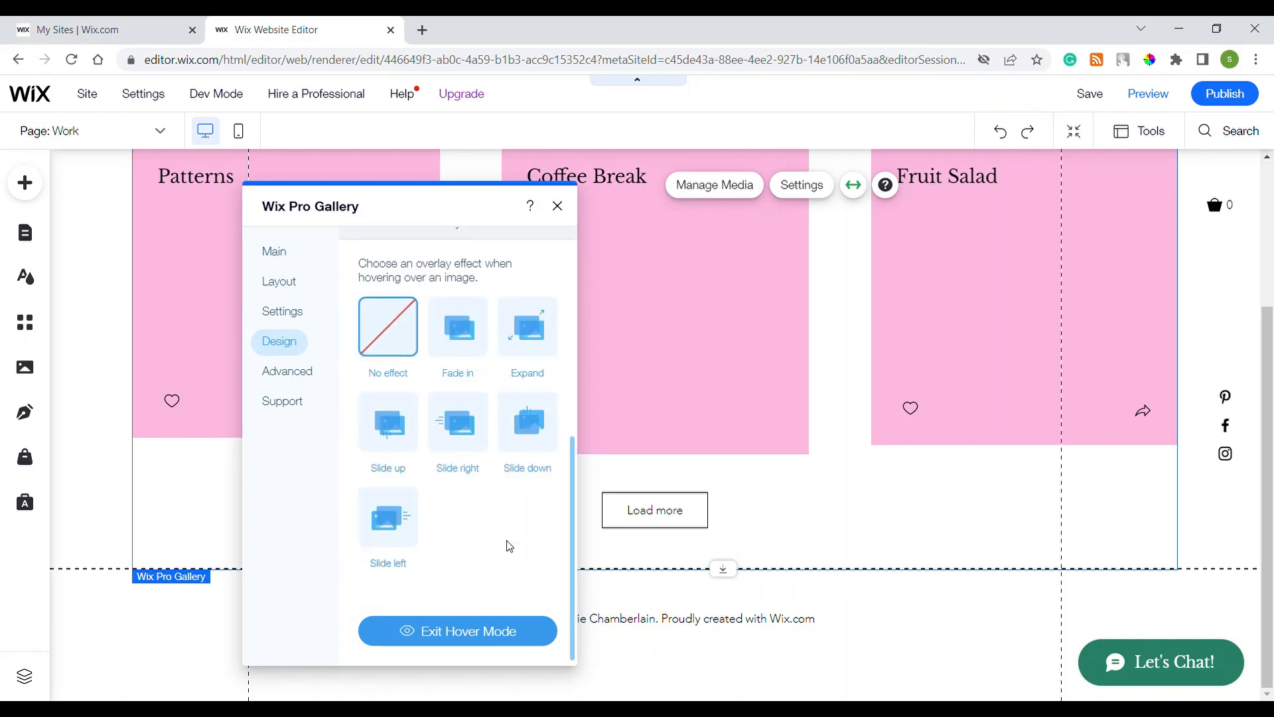
{"action": "scroll", "coordinate": [491, 449], "scroll_direction": "up", "scroll_amount": 1}
{"action": "left_click", "coordinate": [470, 425]}
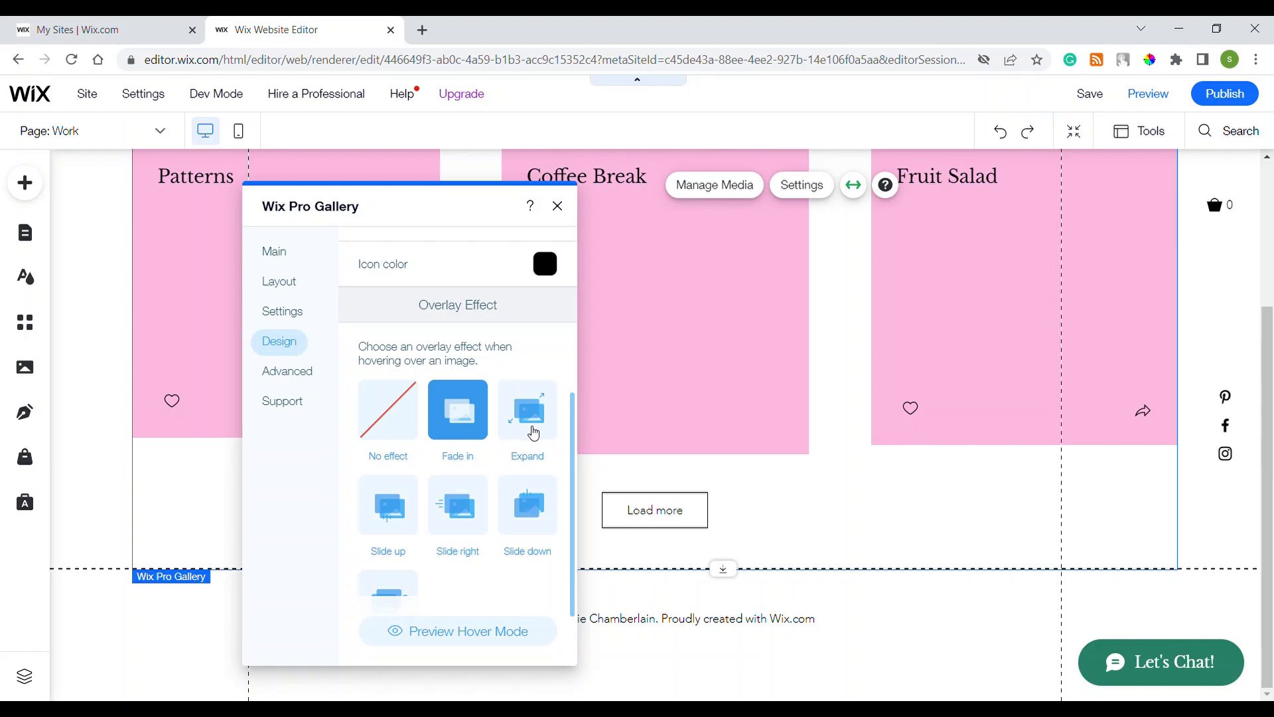
{"action": "left_click", "coordinate": [527, 425]}
{"action": "left_click", "coordinate": [389, 524]}
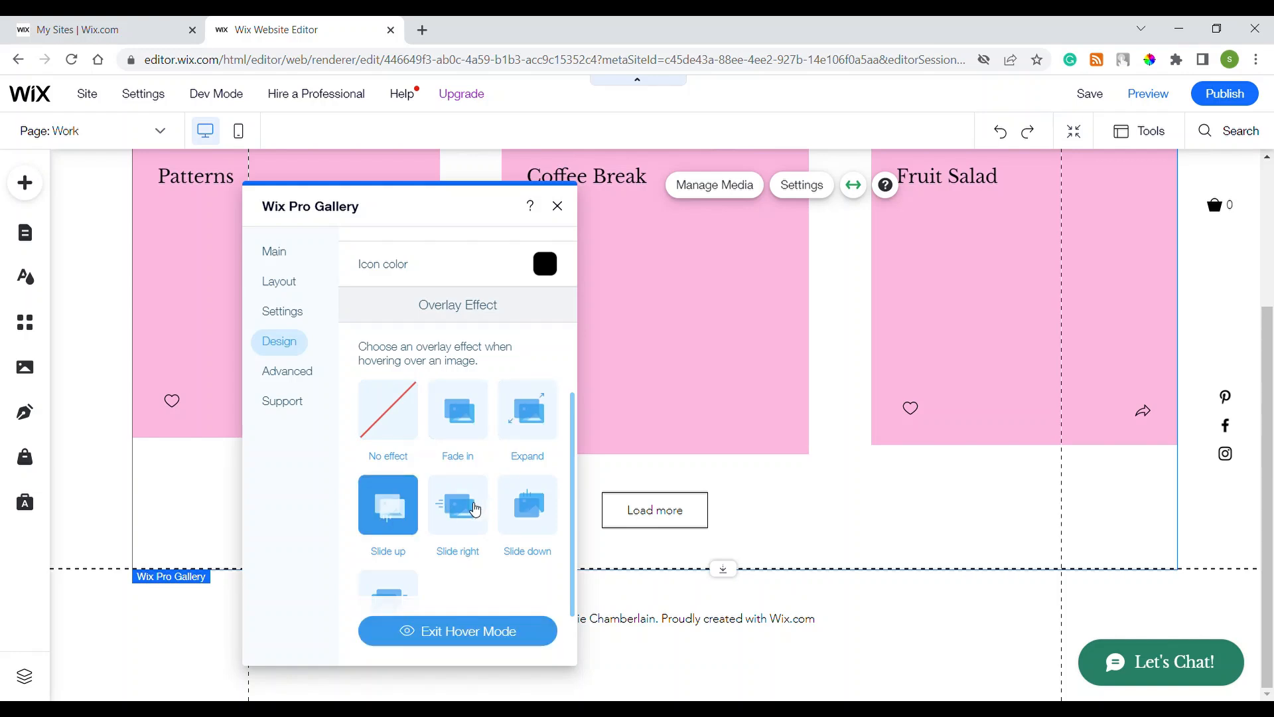
{"action": "left_click", "coordinate": [464, 508]}
{"action": "scroll", "coordinate": [515, 498], "scroll_direction": "down", "scroll_amount": 1}
{"action": "left_click", "coordinate": [535, 441]}
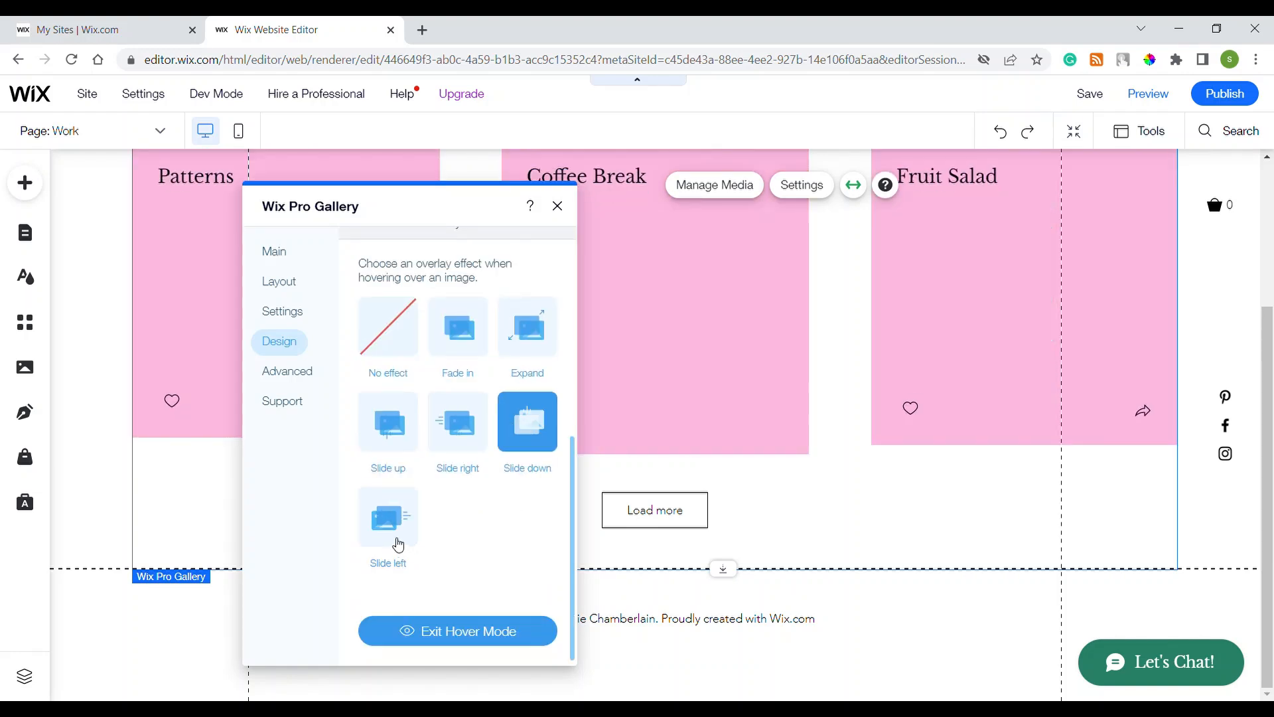
{"action": "left_click", "coordinate": [397, 531]}
{"action": "scroll", "coordinate": [511, 569], "scroll_direction": "up", "scroll_amount": 5}
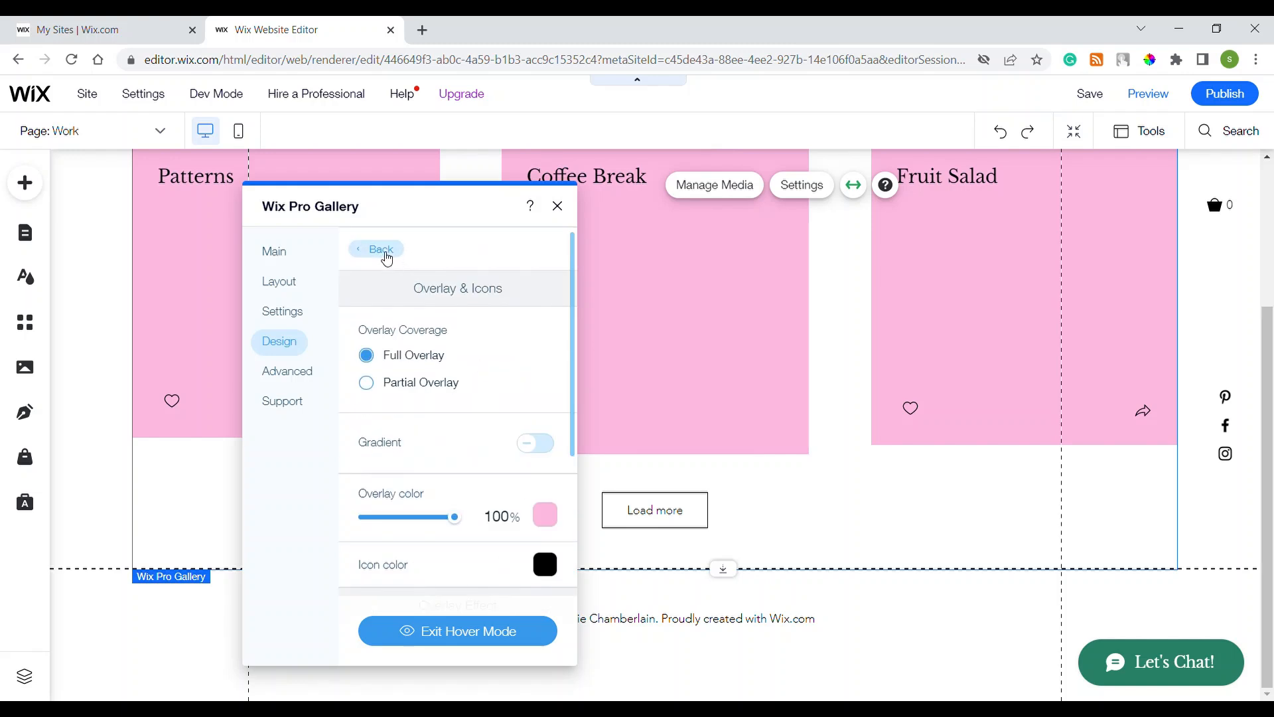
{"action": "left_click", "coordinate": [388, 256]}
{"action": "left_click", "coordinate": [474, 255]}
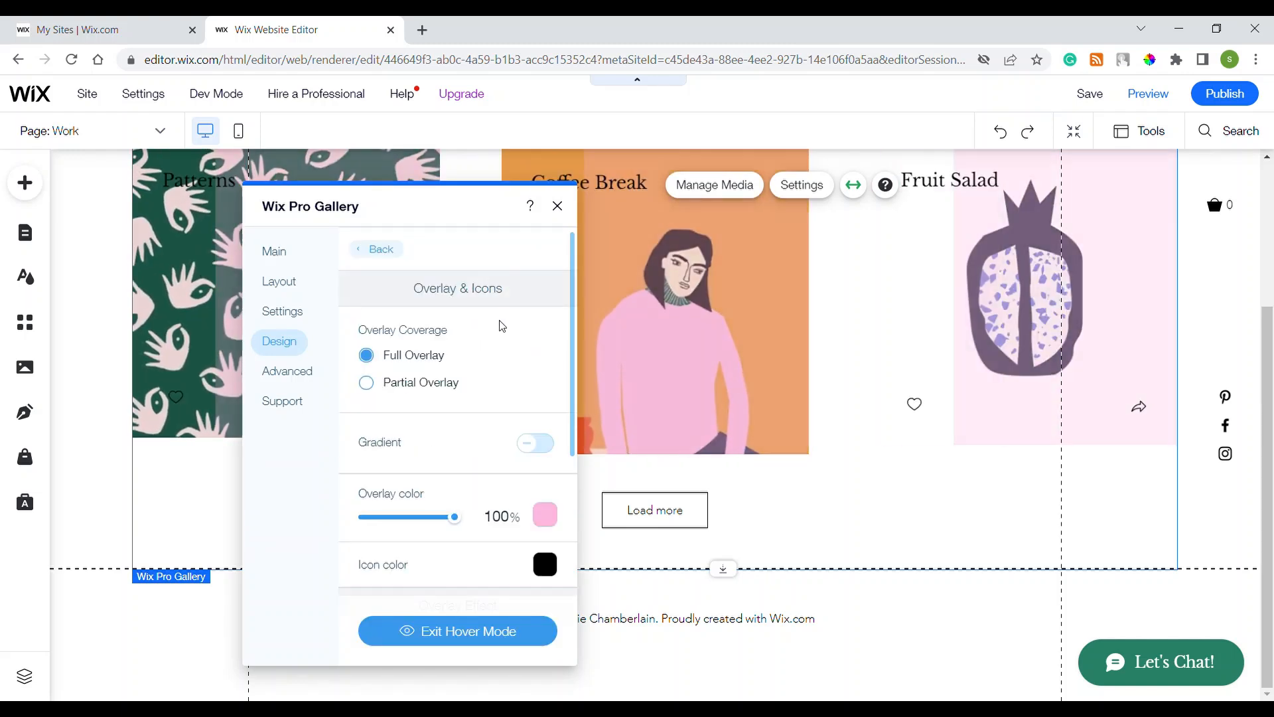
{"action": "left_click", "coordinate": [384, 250]}
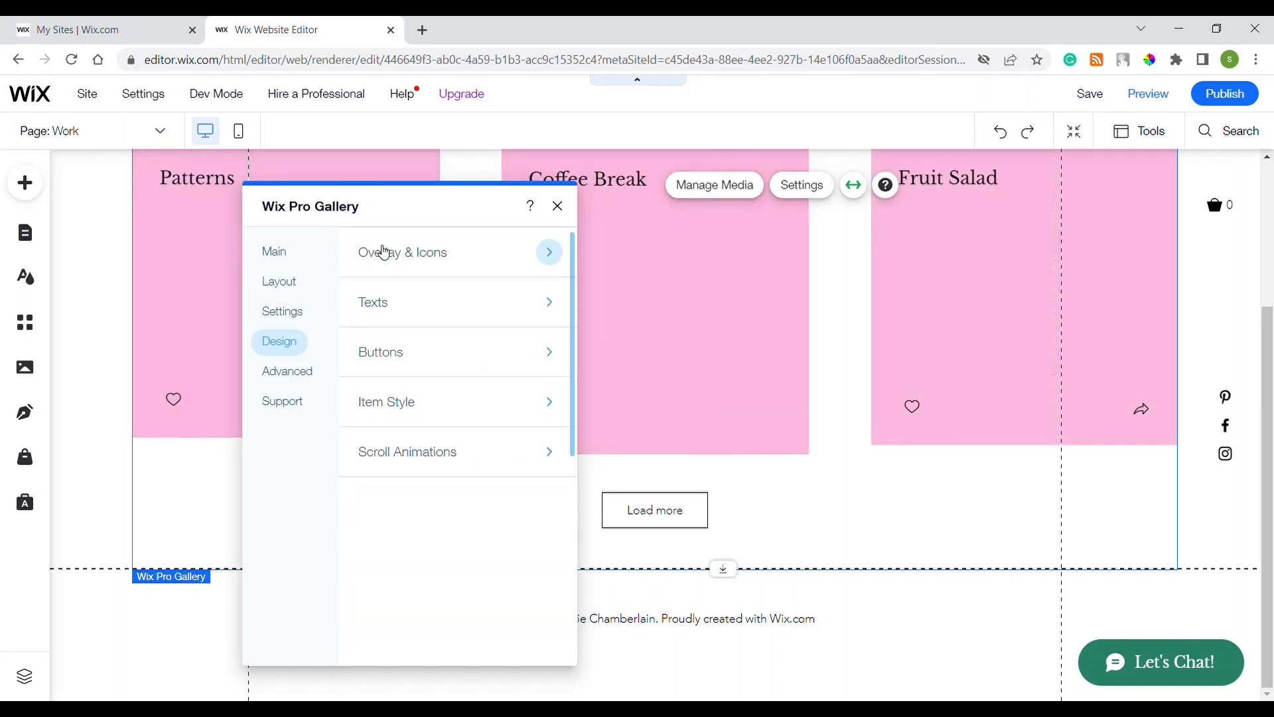
Set the gallery's text display to show only the title, with the description turned off
{"action": "left_click", "coordinate": [469, 303]}
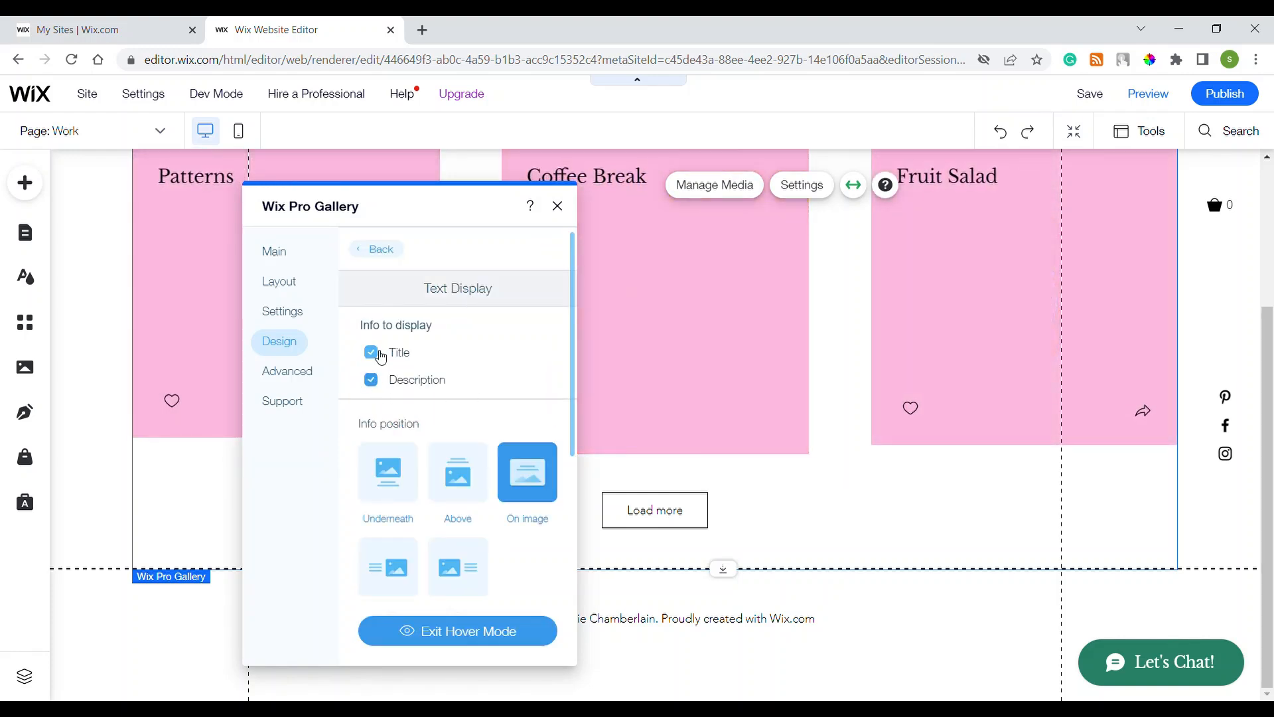
{"action": "left_click", "coordinate": [371, 380]}
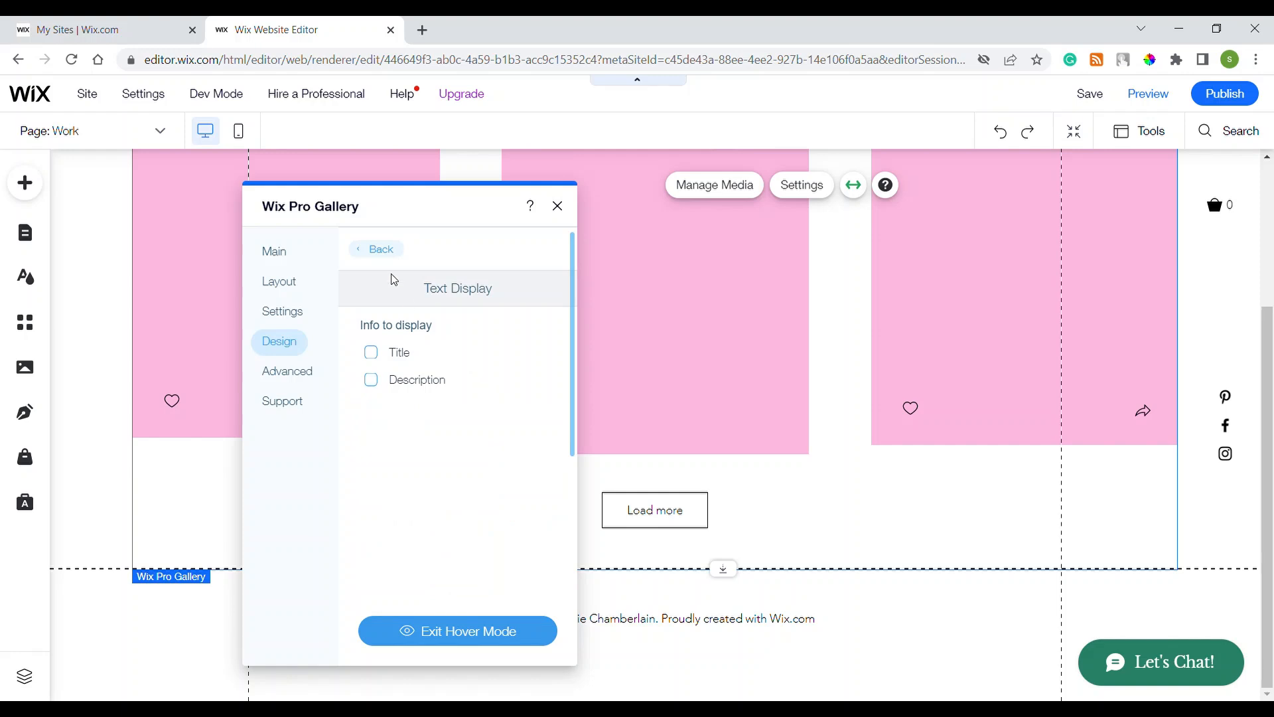
{"action": "left_click", "coordinate": [371, 352]}
{"action": "scroll", "coordinate": [479, 413], "scroll_direction": "down", "scroll_amount": 1}
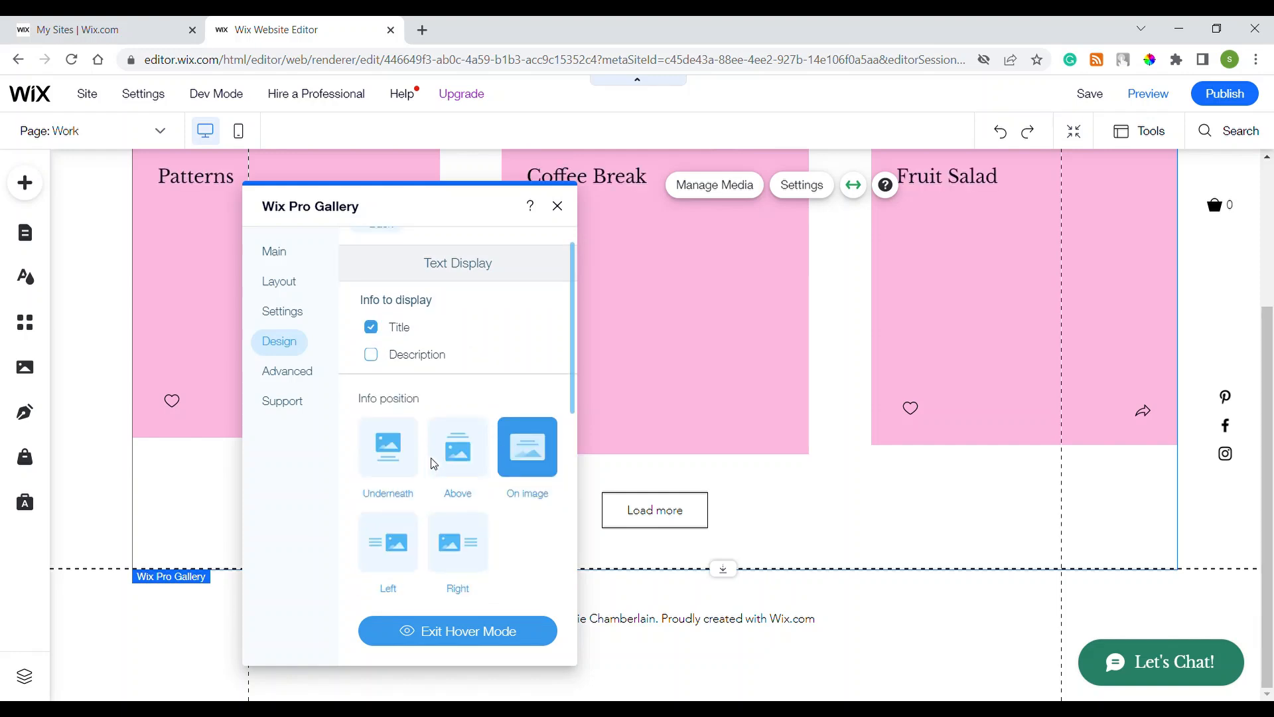
Try the item text Above, Underneath and Left of the images, and set its info position to Right
{"action": "scroll", "coordinate": [426, 458], "scroll_direction": "down", "scroll_amount": 2}
{"action": "left_click", "coordinate": [461, 408]}
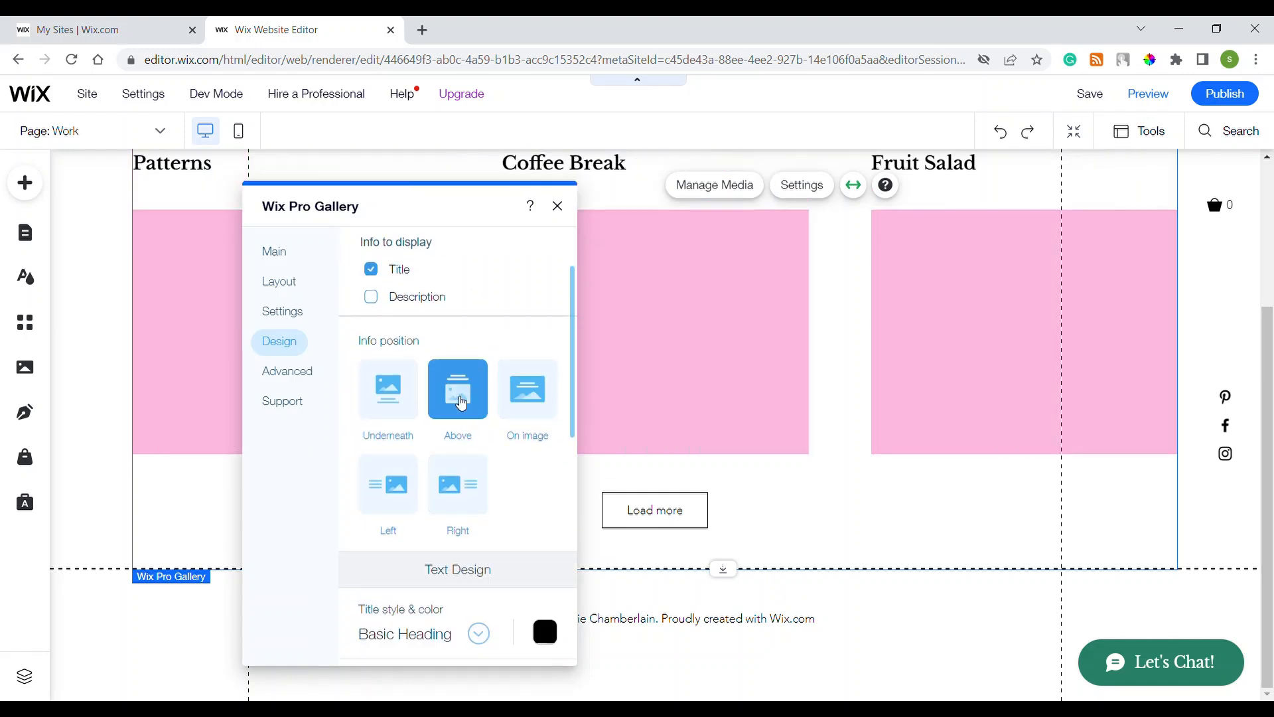
{"action": "left_click", "coordinate": [407, 391]}
{"action": "left_click", "coordinate": [388, 484]}
{"action": "left_click", "coordinate": [462, 488]}
{"action": "scroll", "coordinate": [484, 504], "scroll_direction": "down", "scroll_amount": 4}
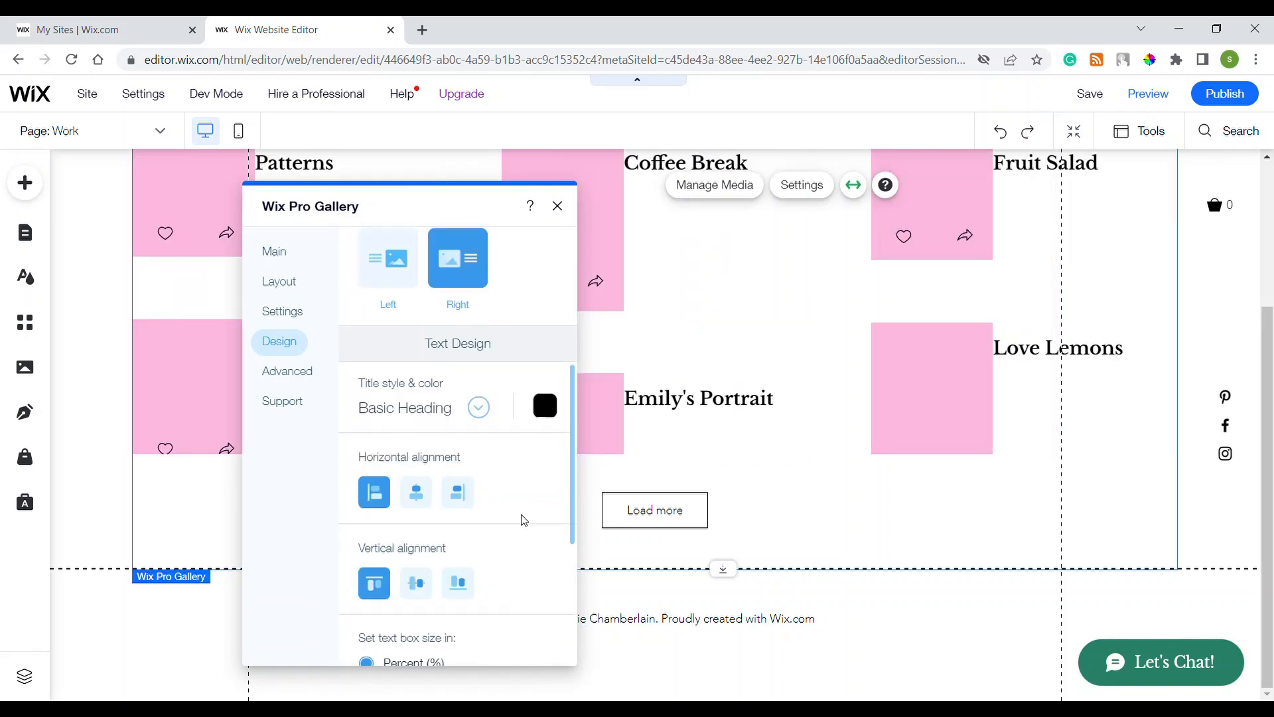
Center the item text horizontally and vertically, and review its text box size and padding settings
{"action": "left_click", "coordinate": [431, 479]}
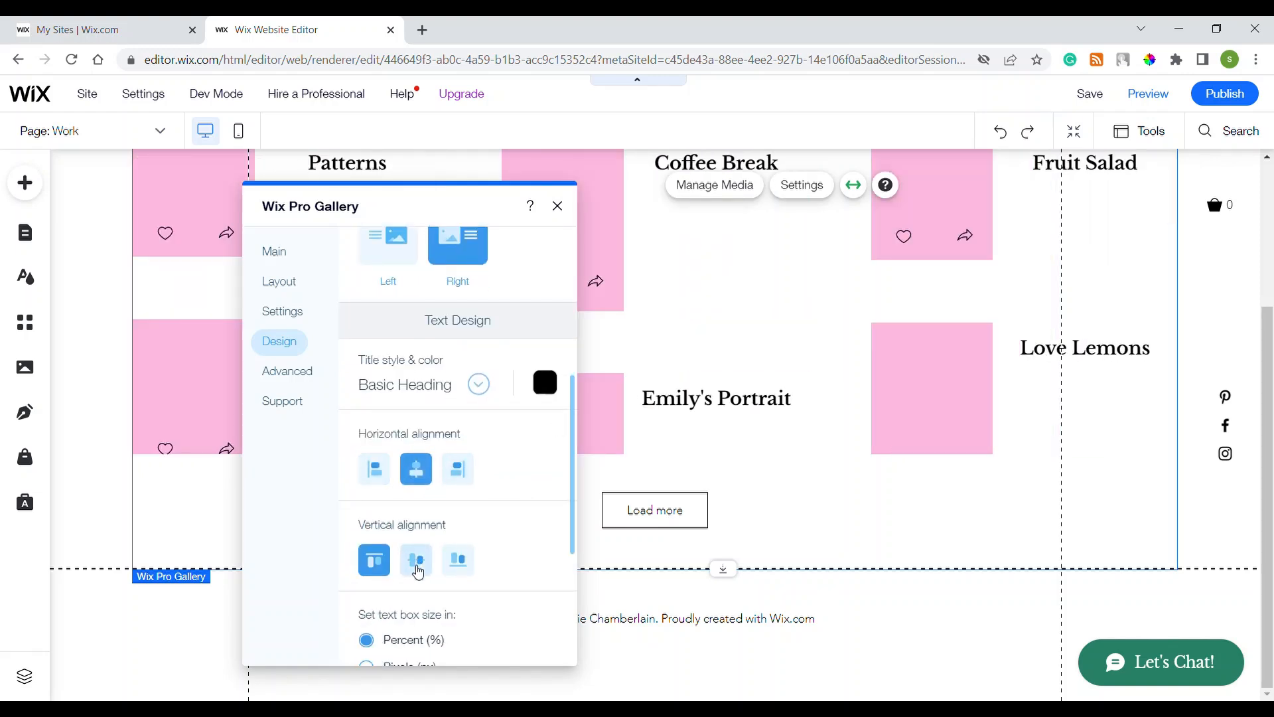
{"action": "left_click", "coordinate": [416, 560]}
{"action": "scroll", "coordinate": [484, 450], "scroll_direction": "down", "scroll_amount": 3}
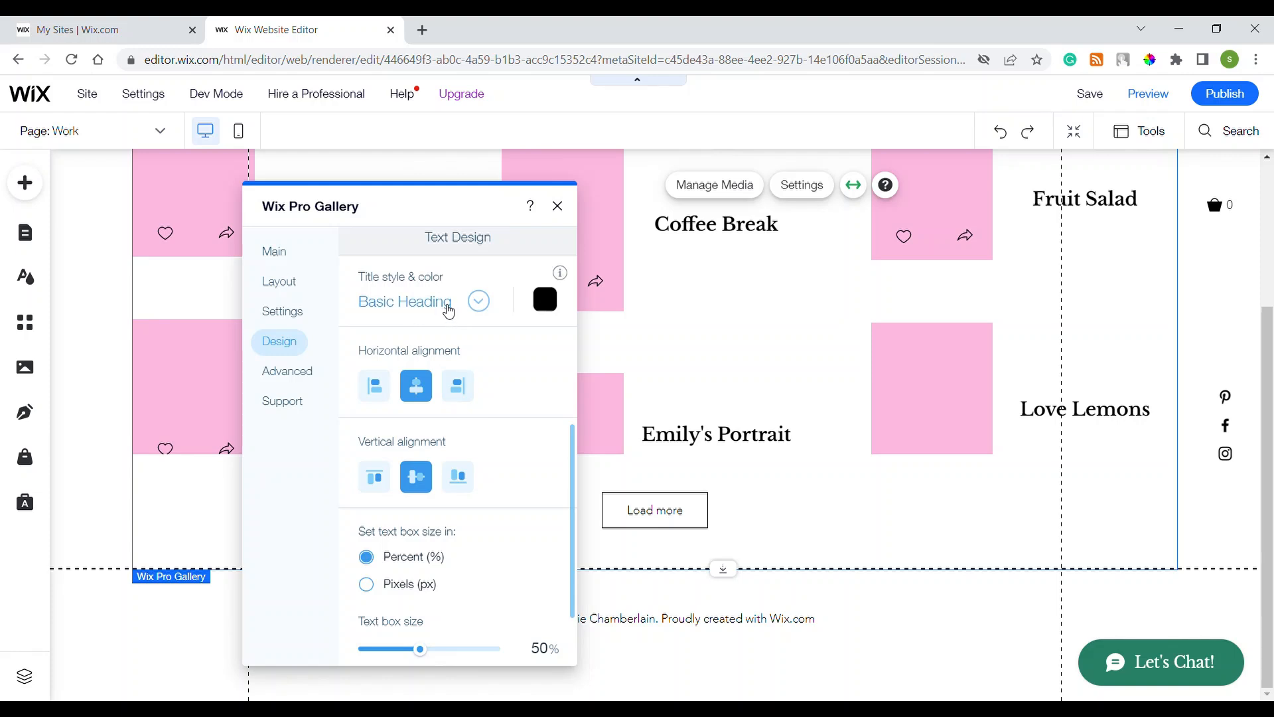
{"action": "scroll", "coordinate": [518, 486], "scroll_direction": "down", "scroll_amount": 2}
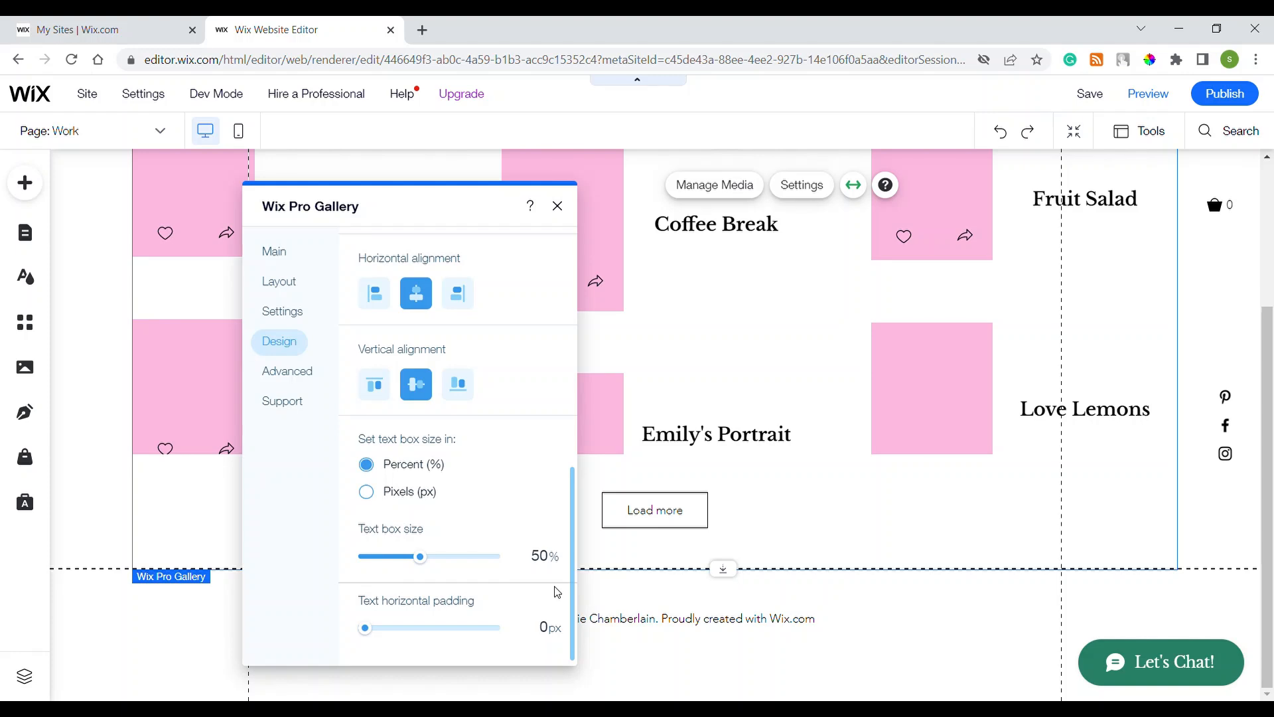
{"action": "scroll", "coordinate": [535, 451], "scroll_direction": "up", "scroll_amount": 6}
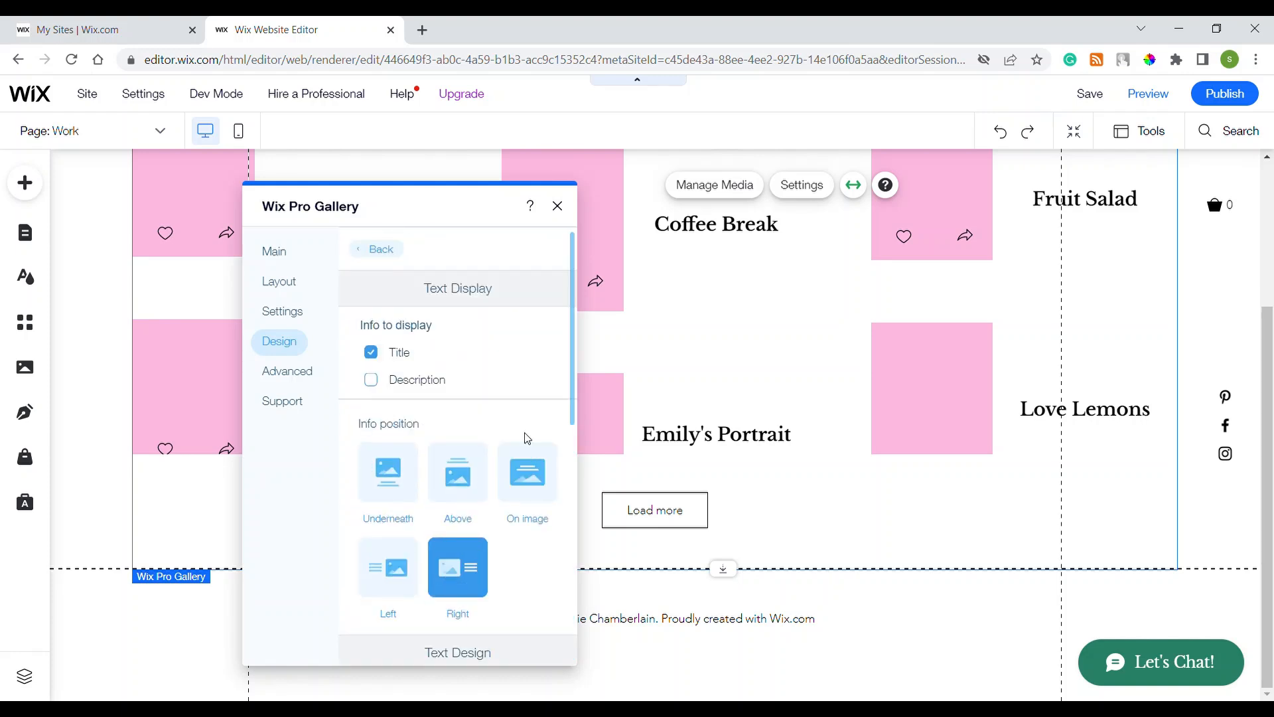
Hide the item titles, try showing the title and description again, and leave both turned off
{"action": "left_click", "coordinate": [371, 352]}
{"action": "left_click", "coordinate": [381, 249]}
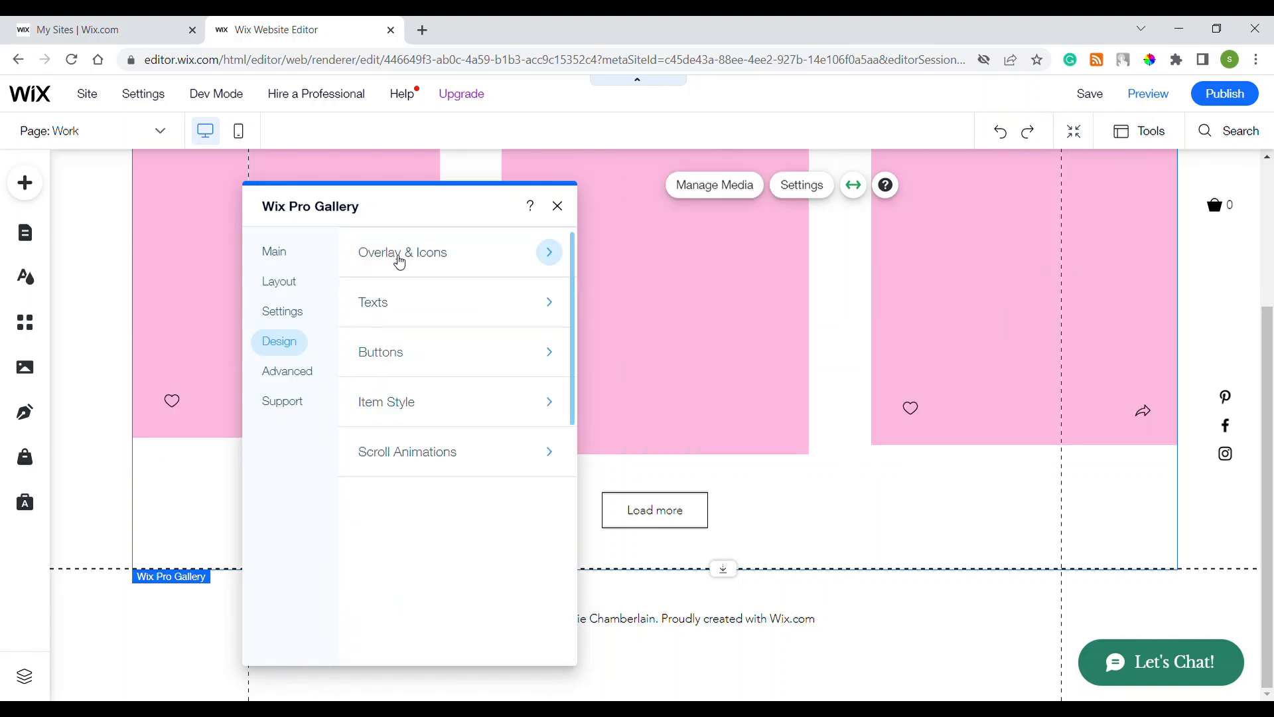
{"action": "left_click", "coordinate": [416, 312]}
{"action": "left_click", "coordinate": [379, 355]}
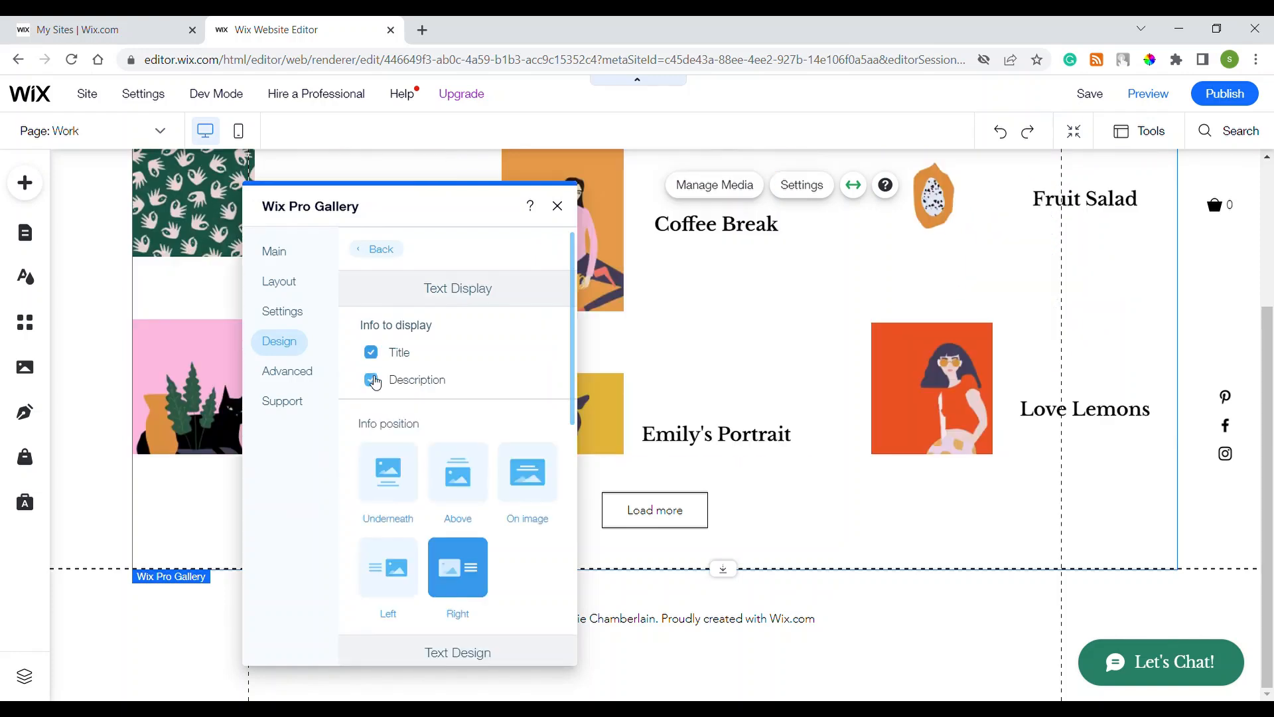
{"action": "left_click", "coordinate": [383, 248]}
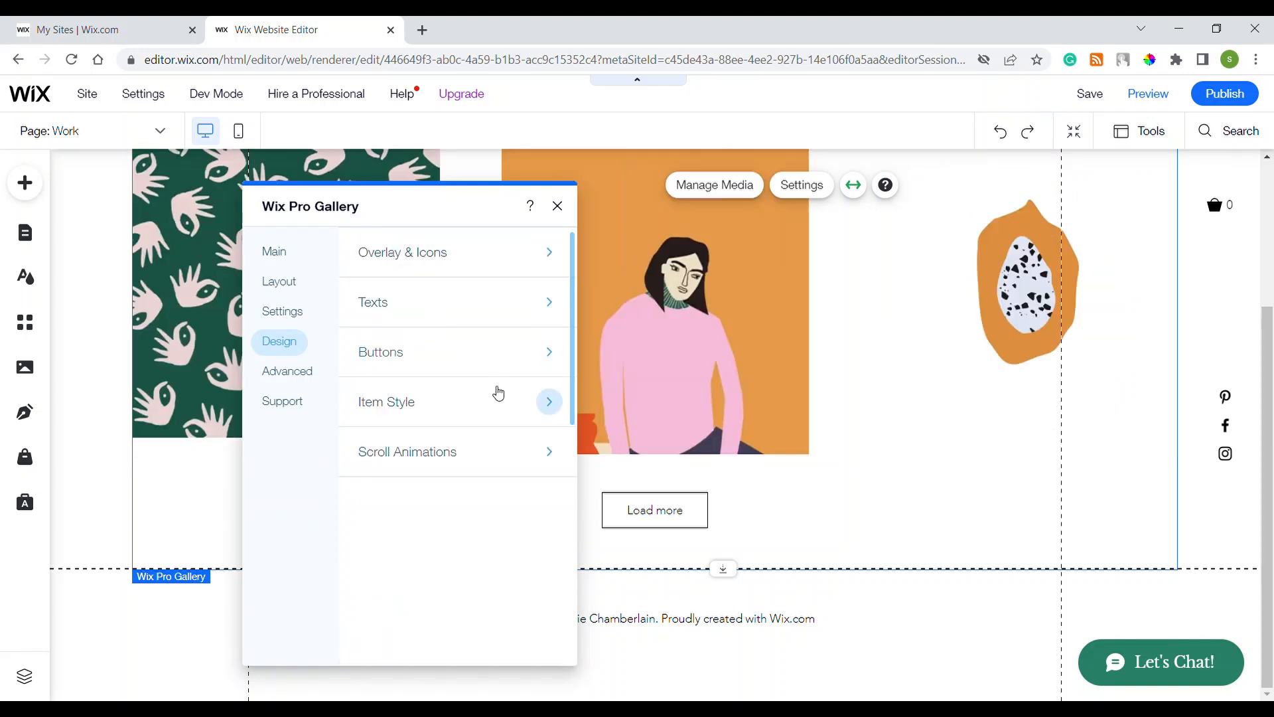
Try a custom button on the gallery items, review its text, alignment, font, color and border options, and turn it off again
{"action": "left_click", "coordinate": [447, 359]}
{"action": "left_click", "coordinate": [535, 339]}
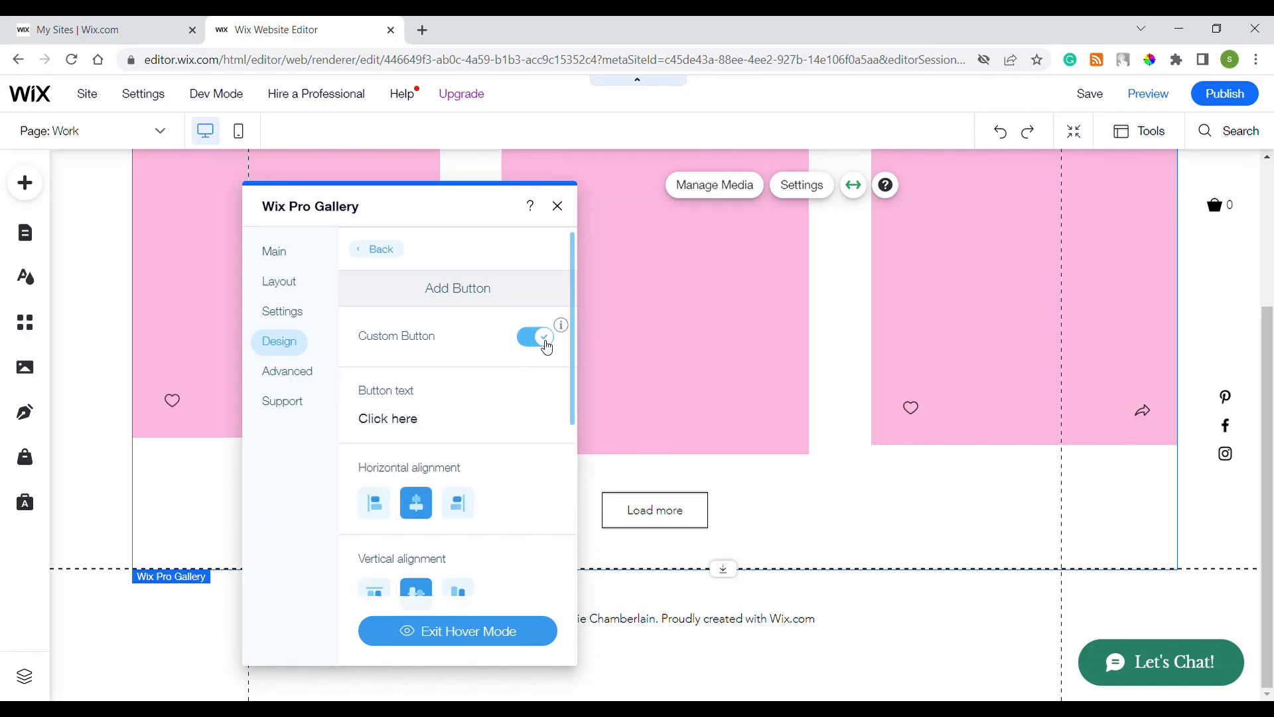
{"action": "scroll", "coordinate": [448, 498], "scroll_direction": "down", "scroll_amount": 5}
{"action": "scroll", "coordinate": [452, 499], "scroll_direction": "up", "scroll_amount": 2}
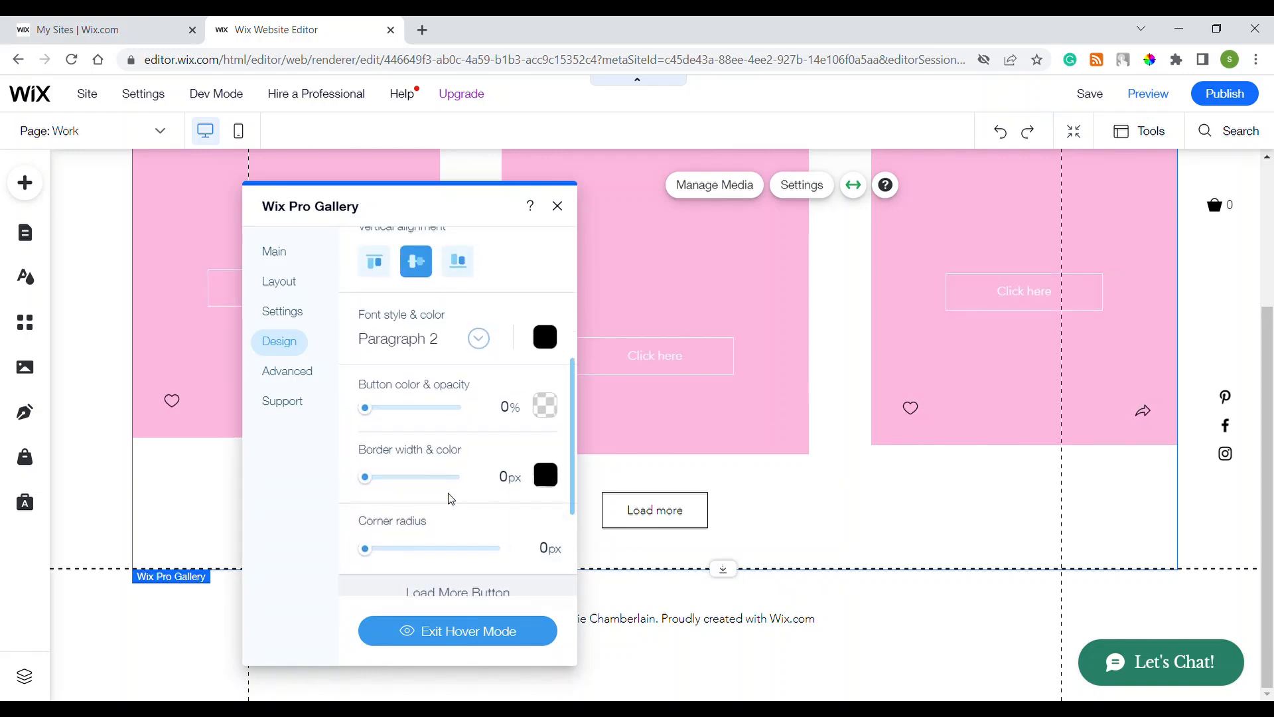
{"action": "scroll", "coordinate": [453, 499], "scroll_direction": "up", "scroll_amount": 5}
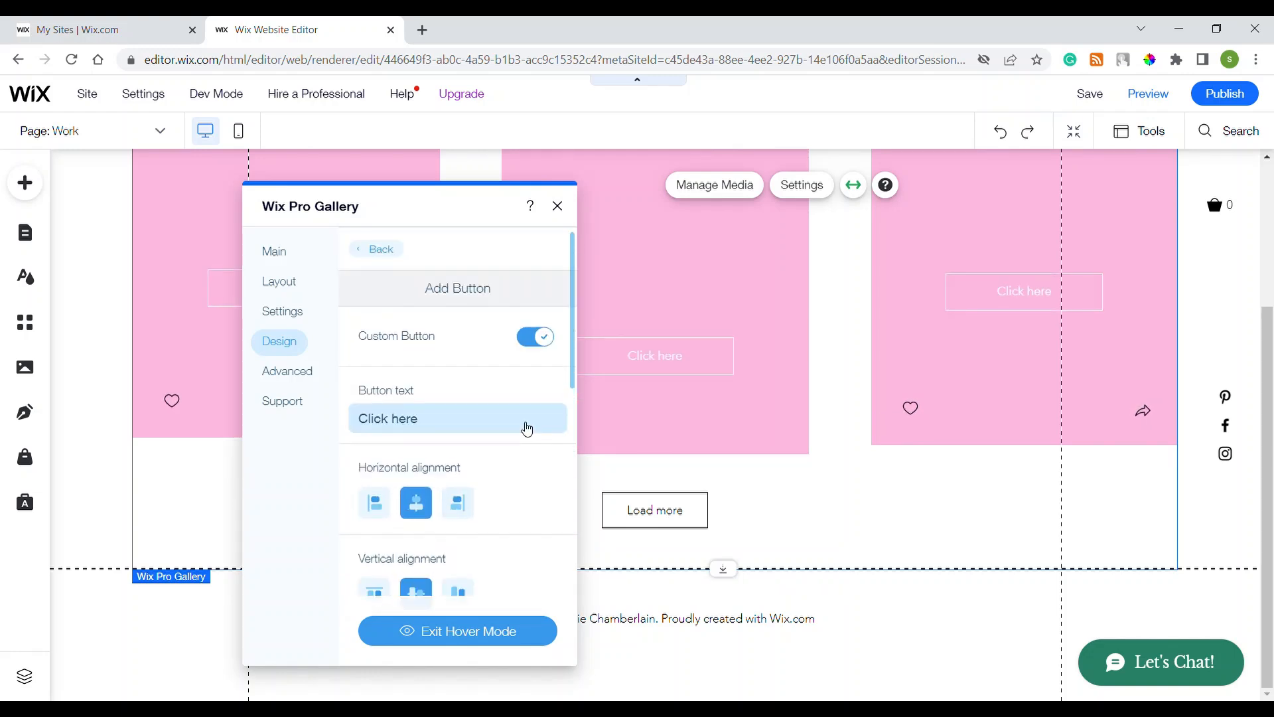
{"action": "scroll", "coordinate": [528, 430], "scroll_direction": "down", "scroll_amount": 5}
{"action": "scroll", "coordinate": [526, 429], "scroll_direction": "down", "scroll_amount": 6}
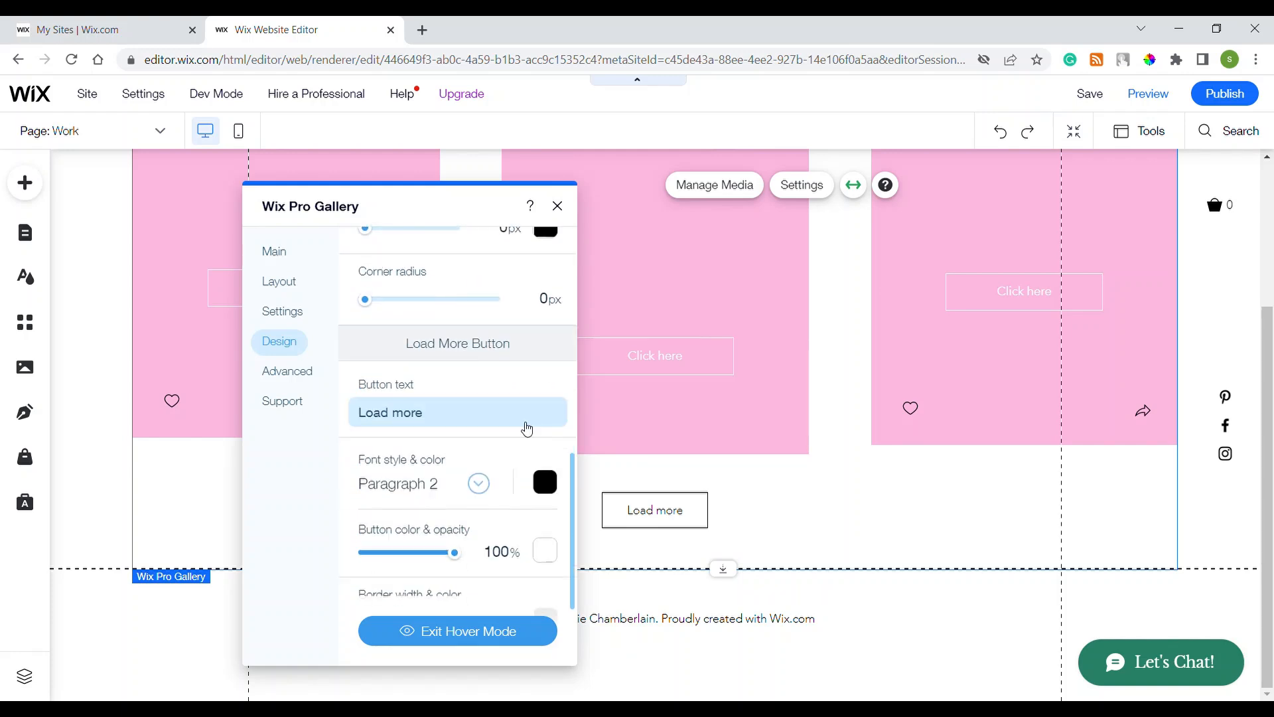
{"action": "scroll", "coordinate": [447, 381], "scroll_direction": "up", "scroll_amount": 5}
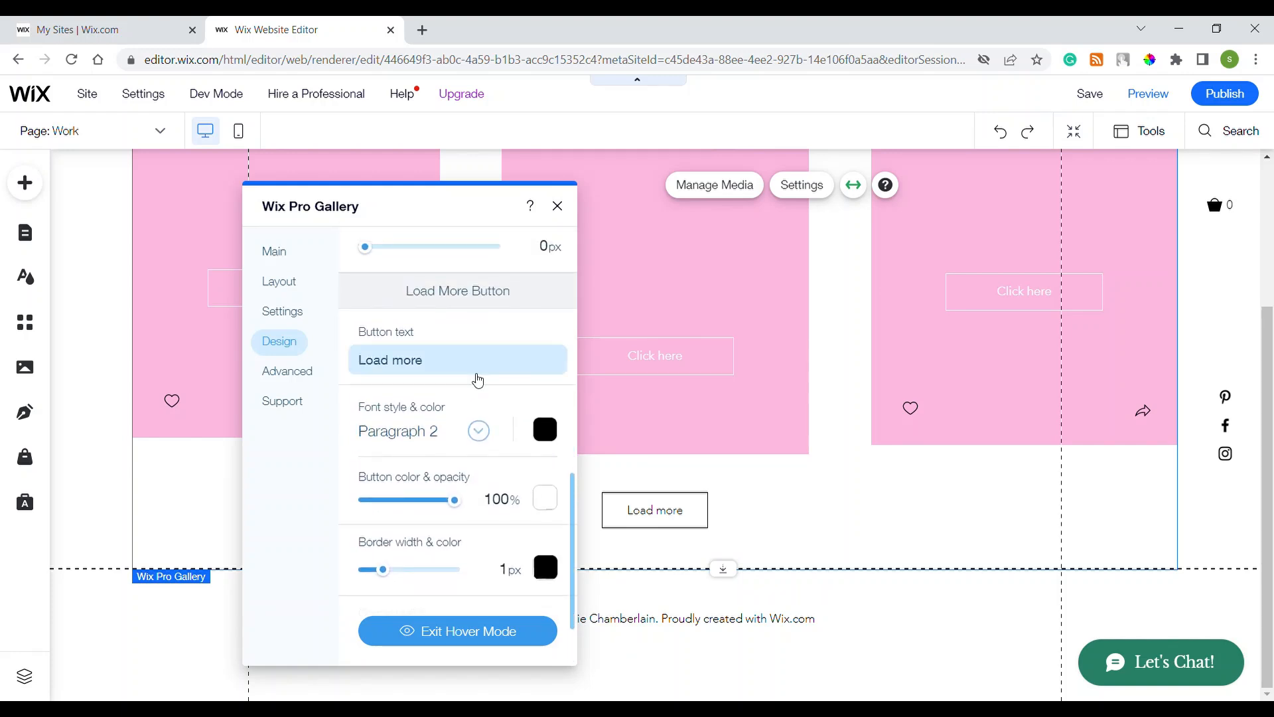
{"action": "scroll", "coordinate": [530, 295], "scroll_direction": "up", "scroll_amount": 2}
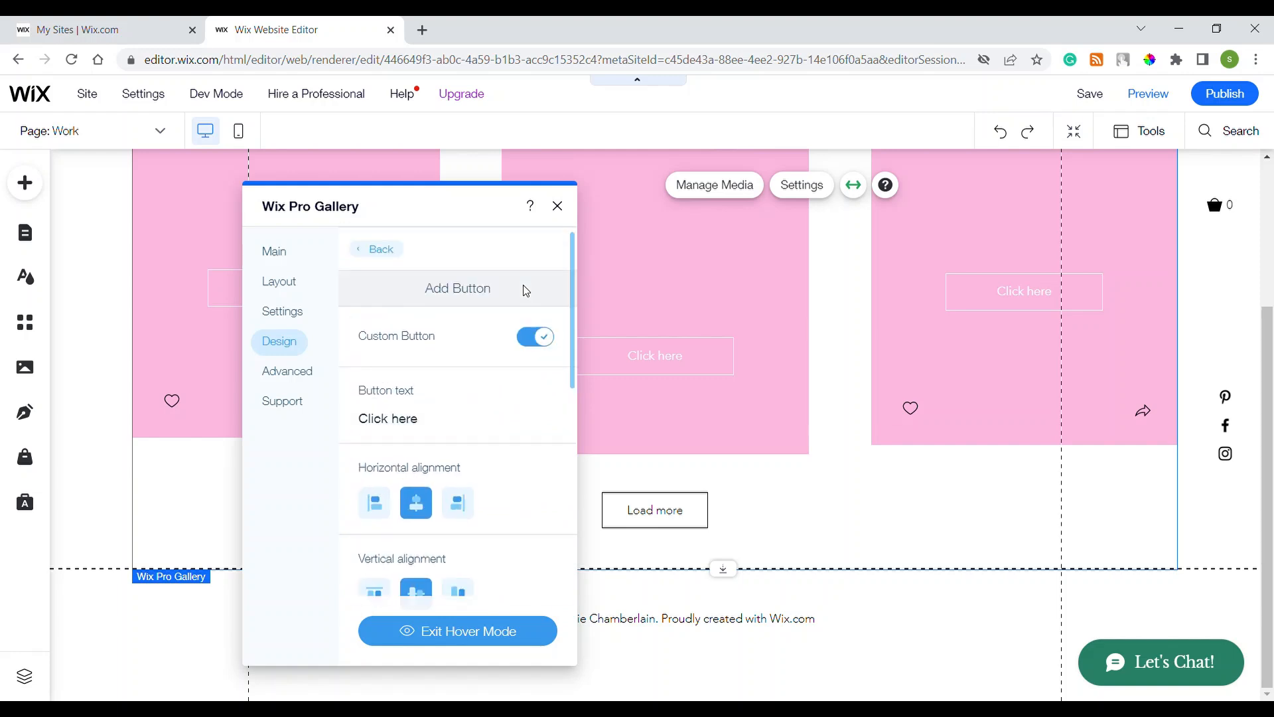
{"action": "scroll", "coordinate": [501, 429], "scroll_direction": "down", "scroll_amount": 1}
{"action": "scroll", "coordinate": [468, 437], "scroll_direction": "up", "scroll_amount": 1}
{"action": "scroll", "coordinate": [468, 437], "scroll_direction": "down", "scroll_amount": 8}
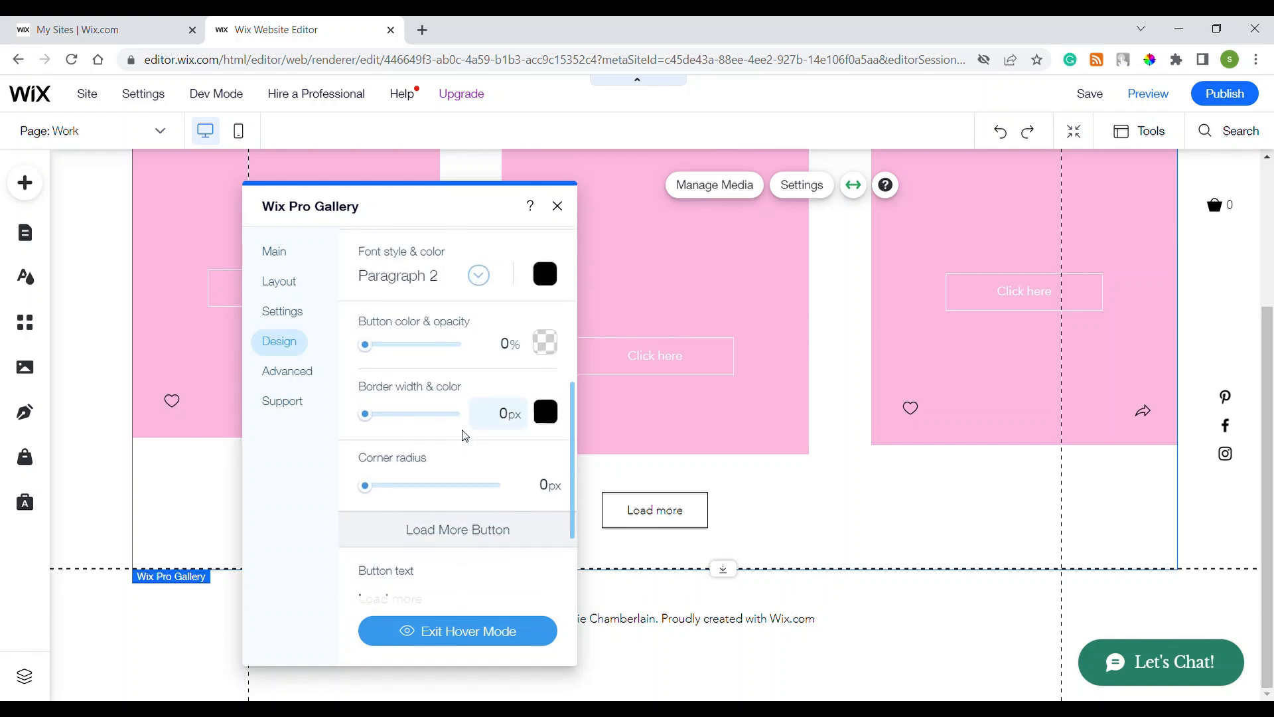
{"action": "scroll", "coordinate": [466, 436], "scroll_direction": "up", "scroll_amount": 8}
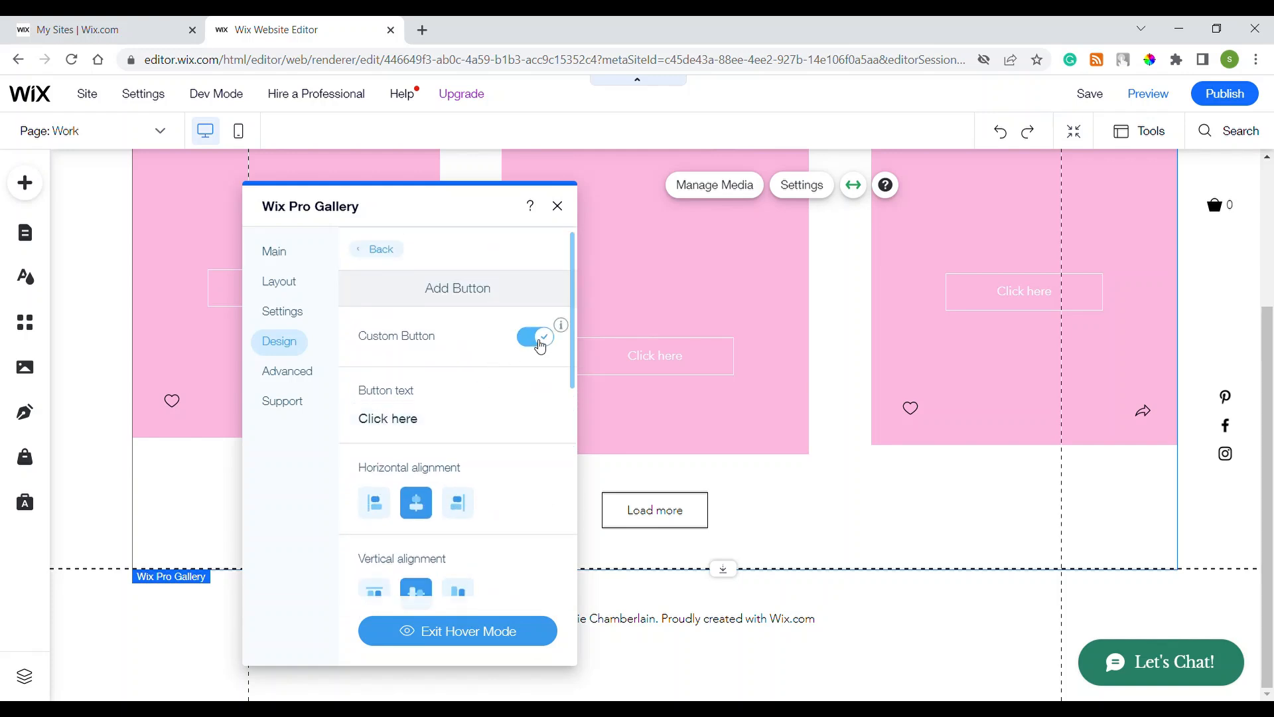
{"action": "left_click", "coordinate": [539, 340]}
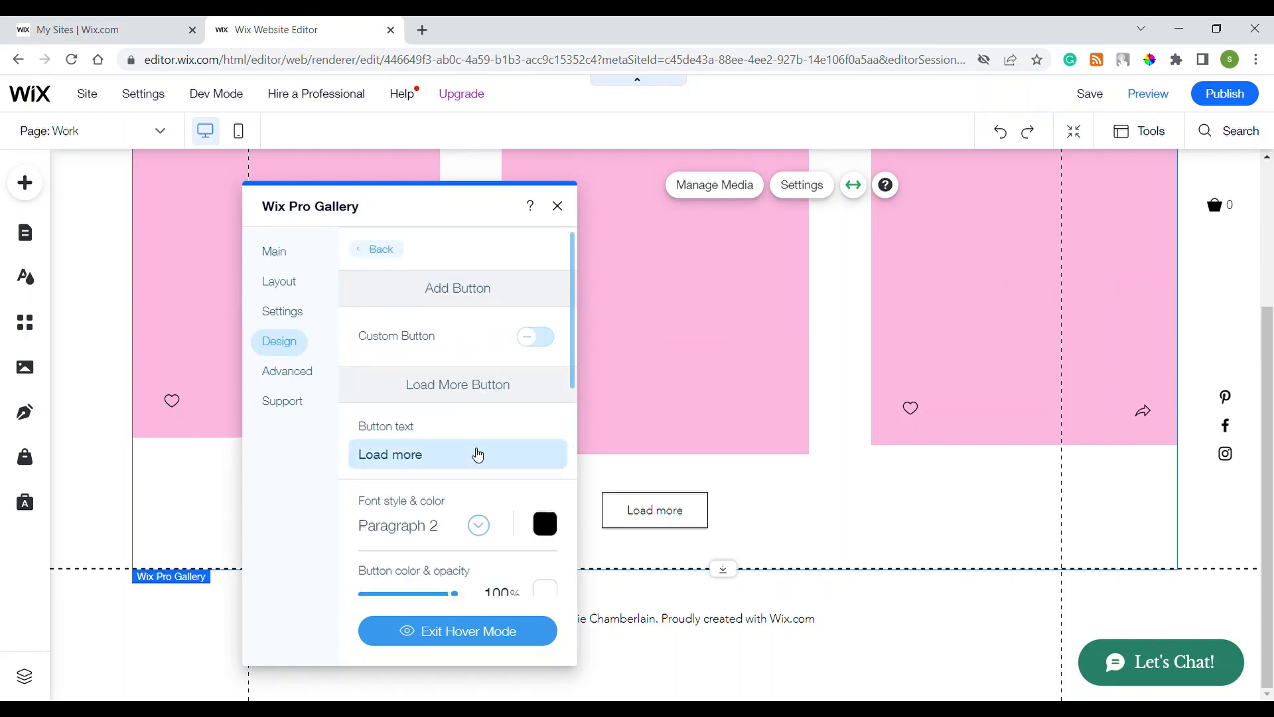
Reopen the gallery's button design and review the Load More button's text, font, color, border and corner radius settings
{"action": "left_click", "coordinate": [383, 251]}
{"action": "left_click", "coordinate": [480, 355]}
{"action": "scroll", "coordinate": [509, 447], "scroll_direction": "down", "scroll_amount": 3}
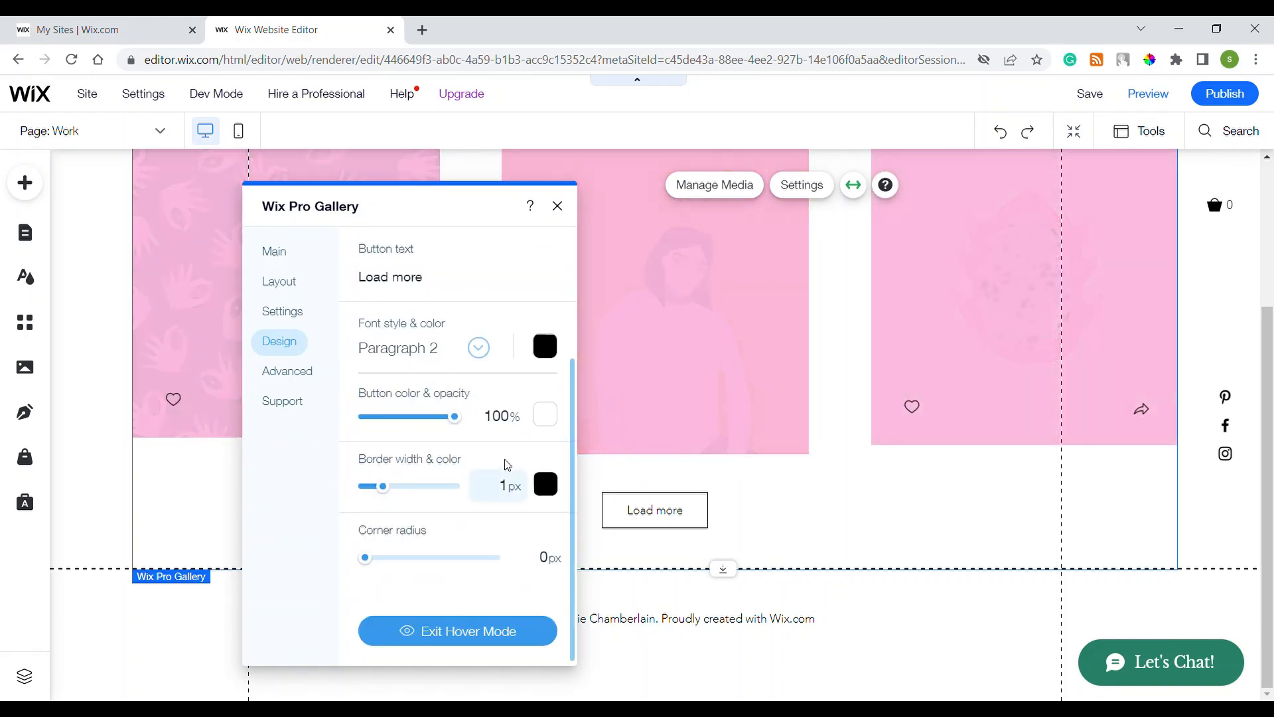
{"action": "scroll", "coordinate": [458, 372], "scroll_direction": "up", "scroll_amount": 3}
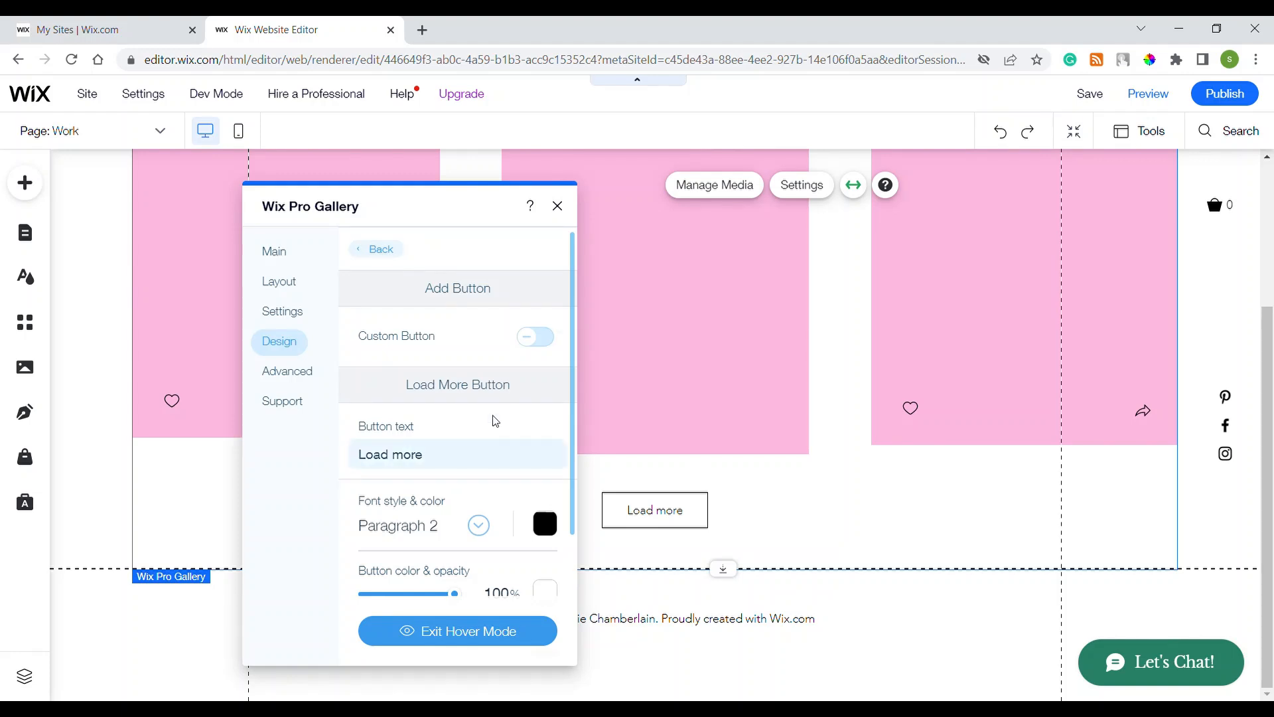
Open the gallery's item style design, try the alternative text box style, and switch back to the original one
{"action": "left_click", "coordinate": [383, 262]}
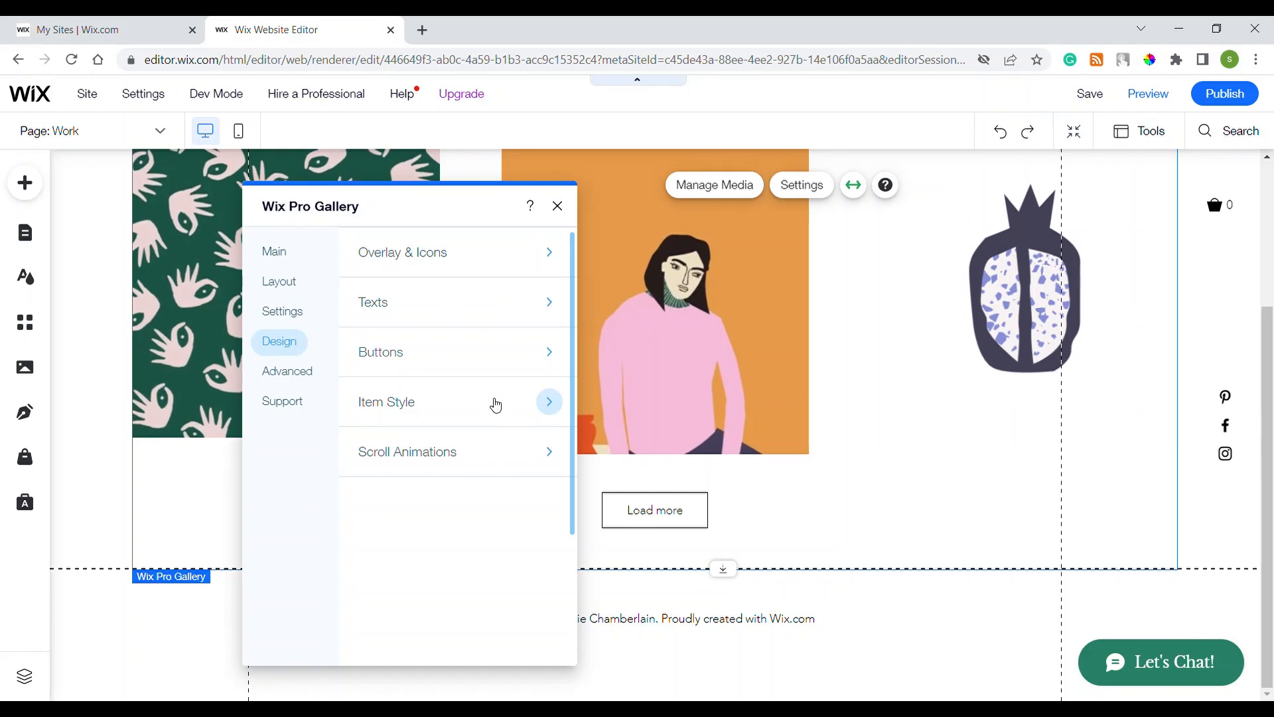
{"action": "left_click", "coordinate": [494, 402]}
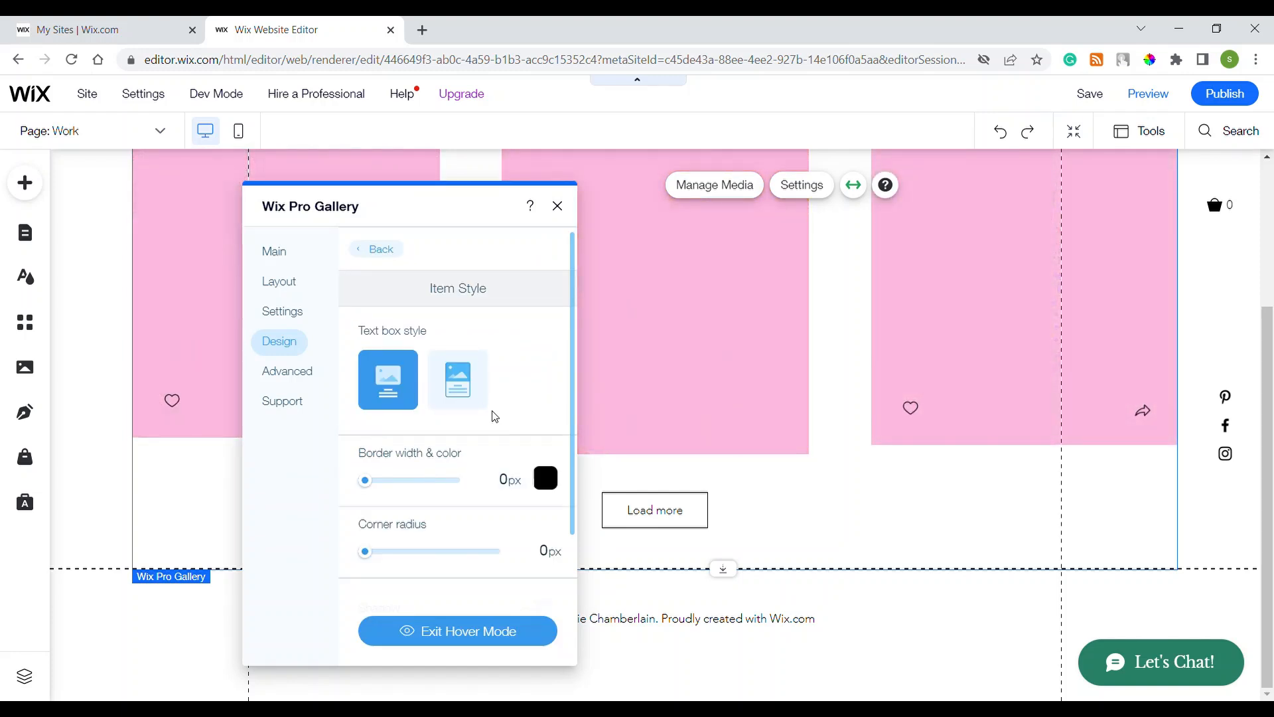
{"action": "left_click", "coordinate": [468, 388]}
{"action": "left_click", "coordinate": [406, 389]}
Review the gallery items' border, corner radius, shadow and hover effect options in the item style design
{"action": "scroll", "coordinate": [498, 447], "scroll_direction": "down", "scroll_amount": 3}
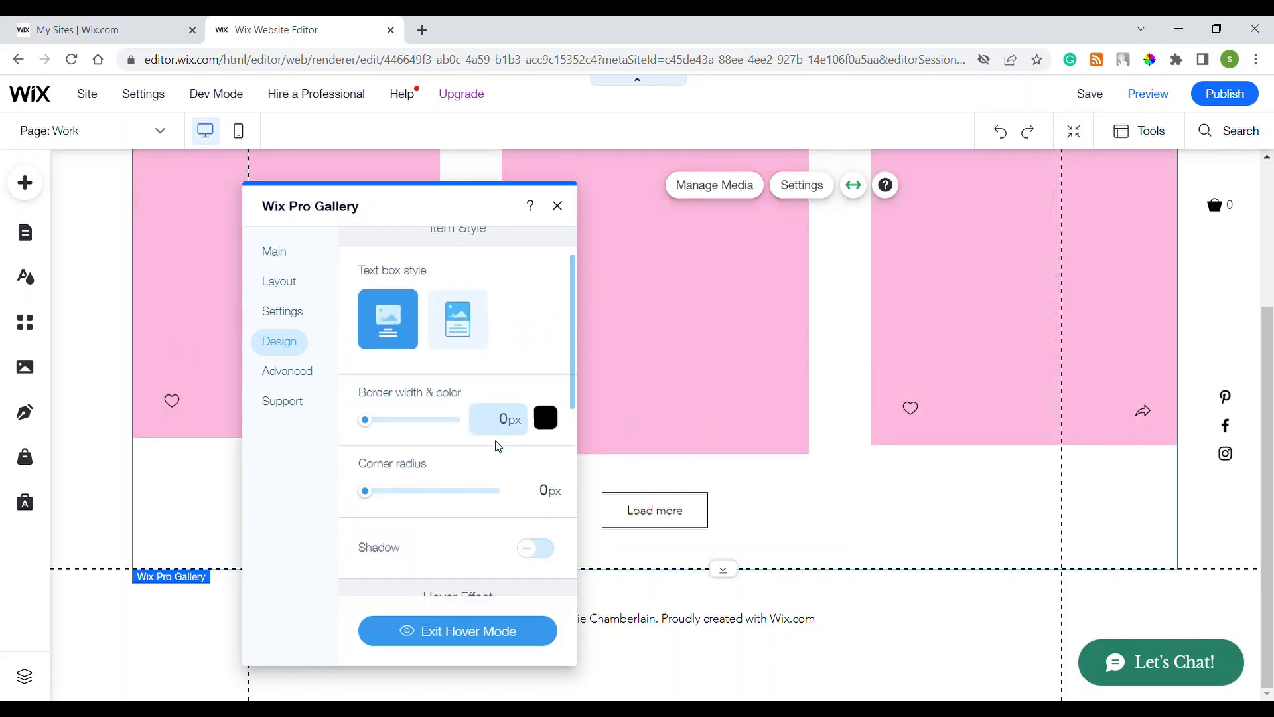
{"action": "scroll", "coordinate": [485, 433], "scroll_direction": "down", "scroll_amount": 5}
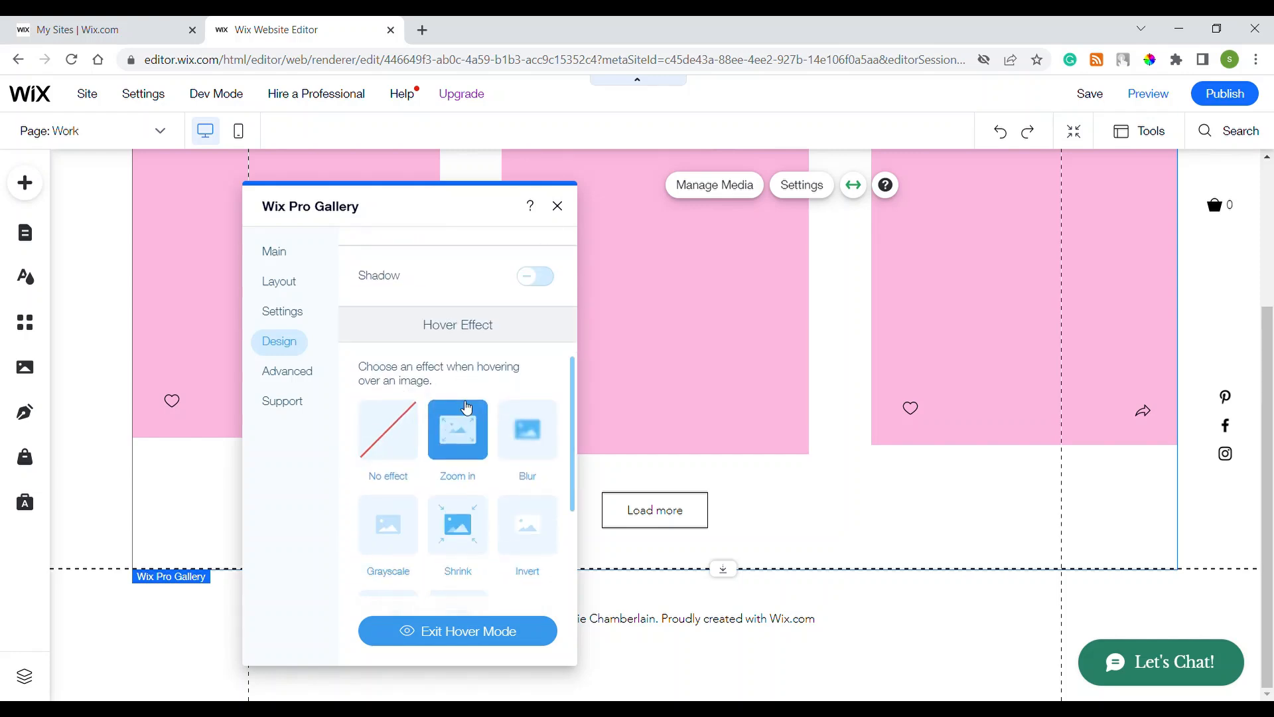
{"action": "scroll", "coordinate": [510, 475], "scroll_direction": "up", "scroll_amount": 2}
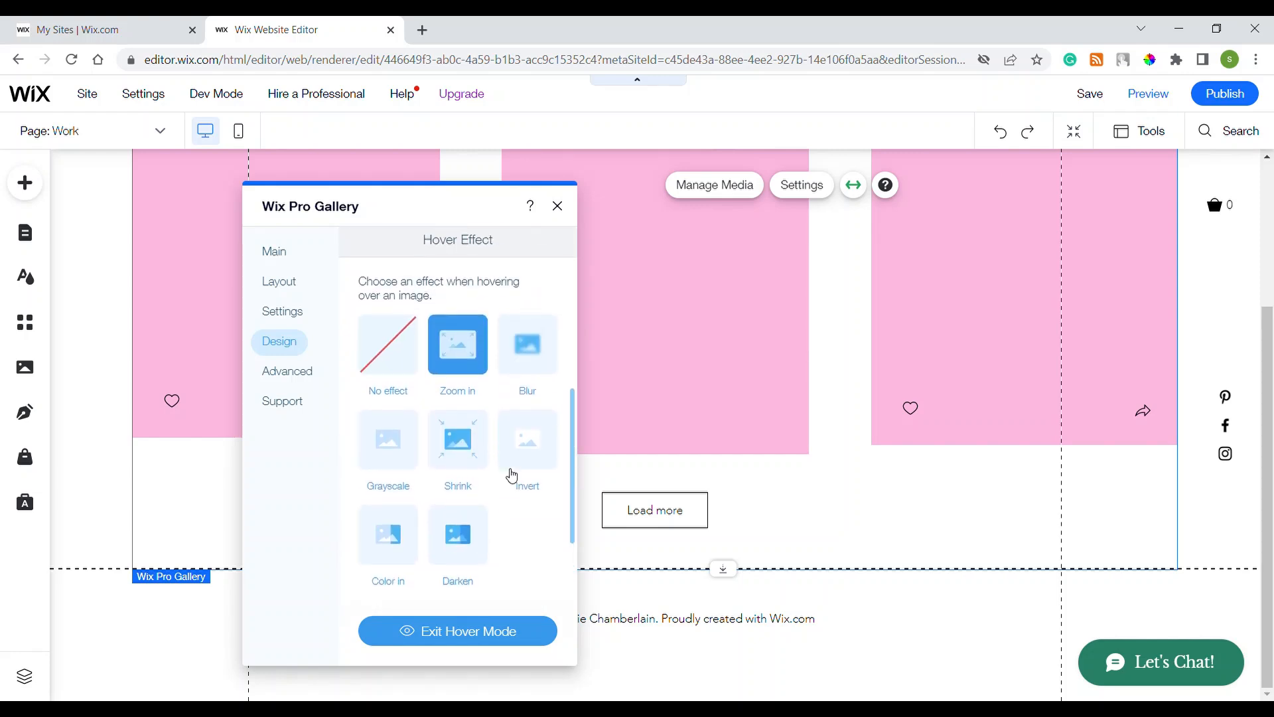
{"action": "scroll", "coordinate": [511, 477], "scroll_direction": "down", "scroll_amount": 5}
{"action": "scroll", "coordinate": [513, 476], "scroll_direction": "up", "scroll_amount": 10}
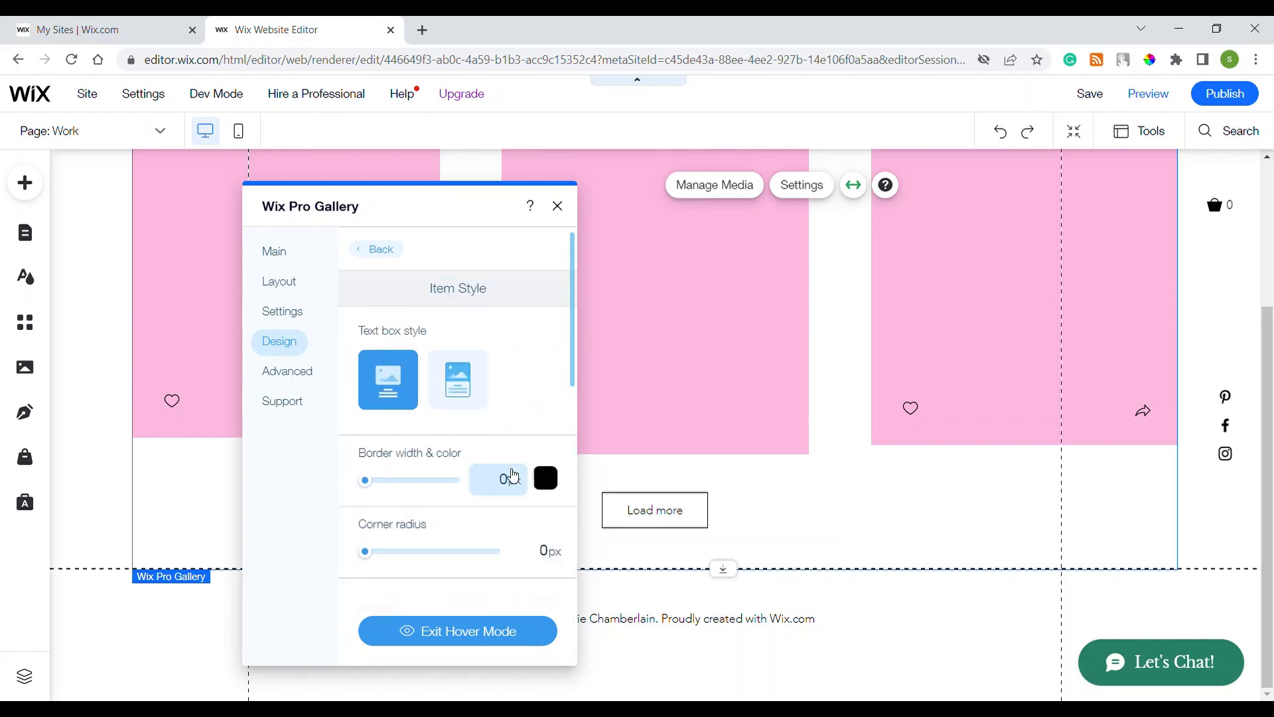
Review the scroll animation options that control how gallery images appear while scrolling down the page
{"action": "left_click", "coordinate": [383, 249]}
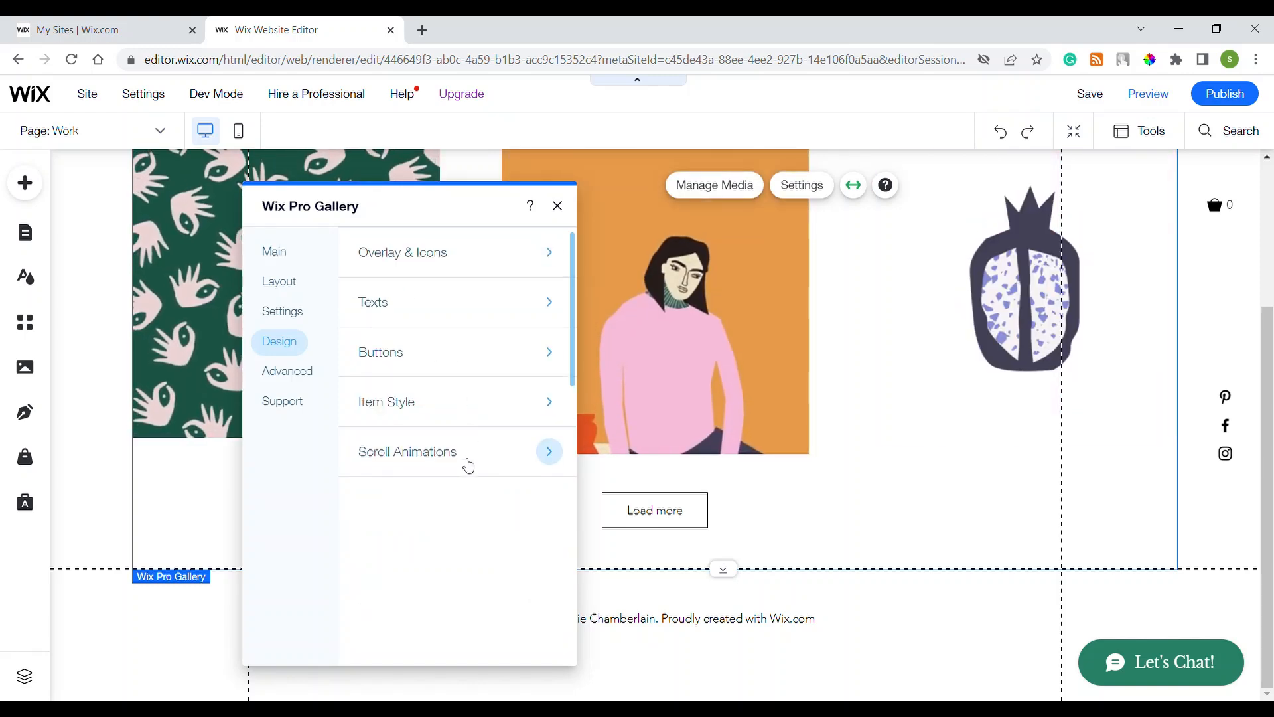
{"action": "left_click", "coordinate": [469, 465]}
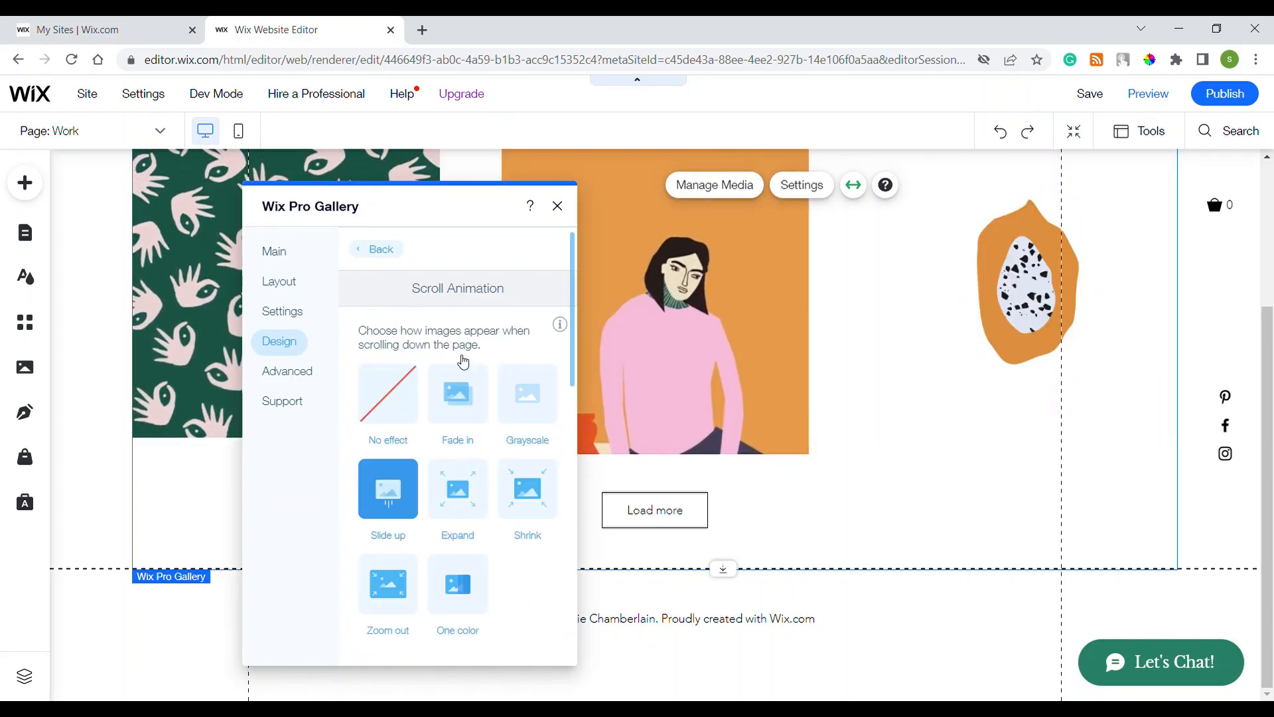
{"action": "left_click", "coordinate": [383, 251]}
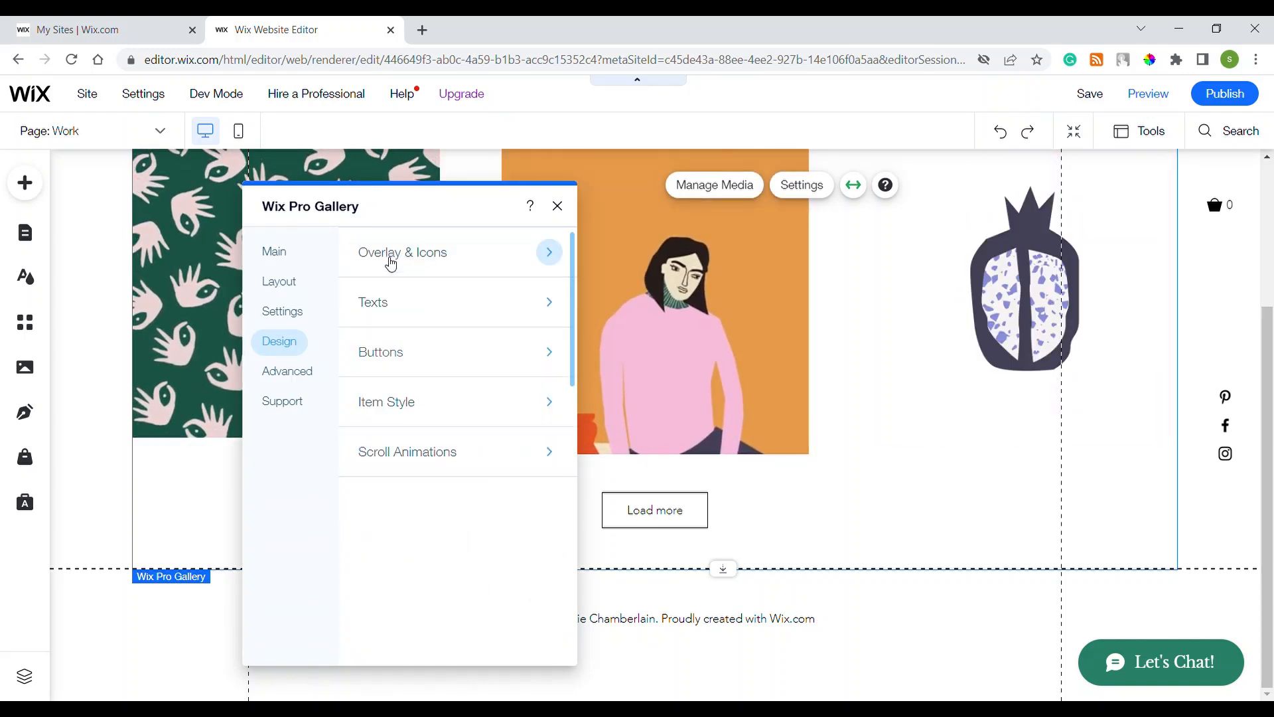
Examine the choices for when gallery videos play in the advanced video settings, leaving the selection as it is
{"action": "left_click", "coordinate": [300, 373]}
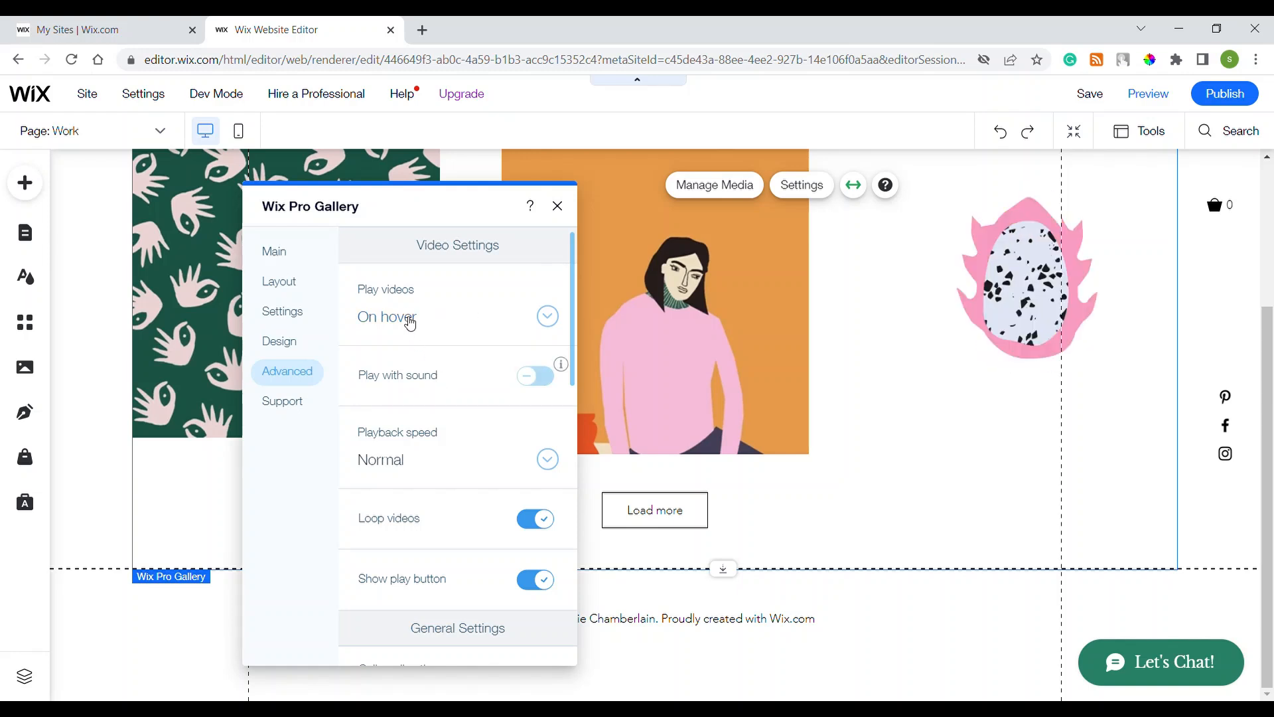
{"action": "left_click", "coordinate": [465, 321]}
{"action": "left_click", "coordinate": [347, 318]}
{"action": "left_click", "coordinate": [438, 321]}
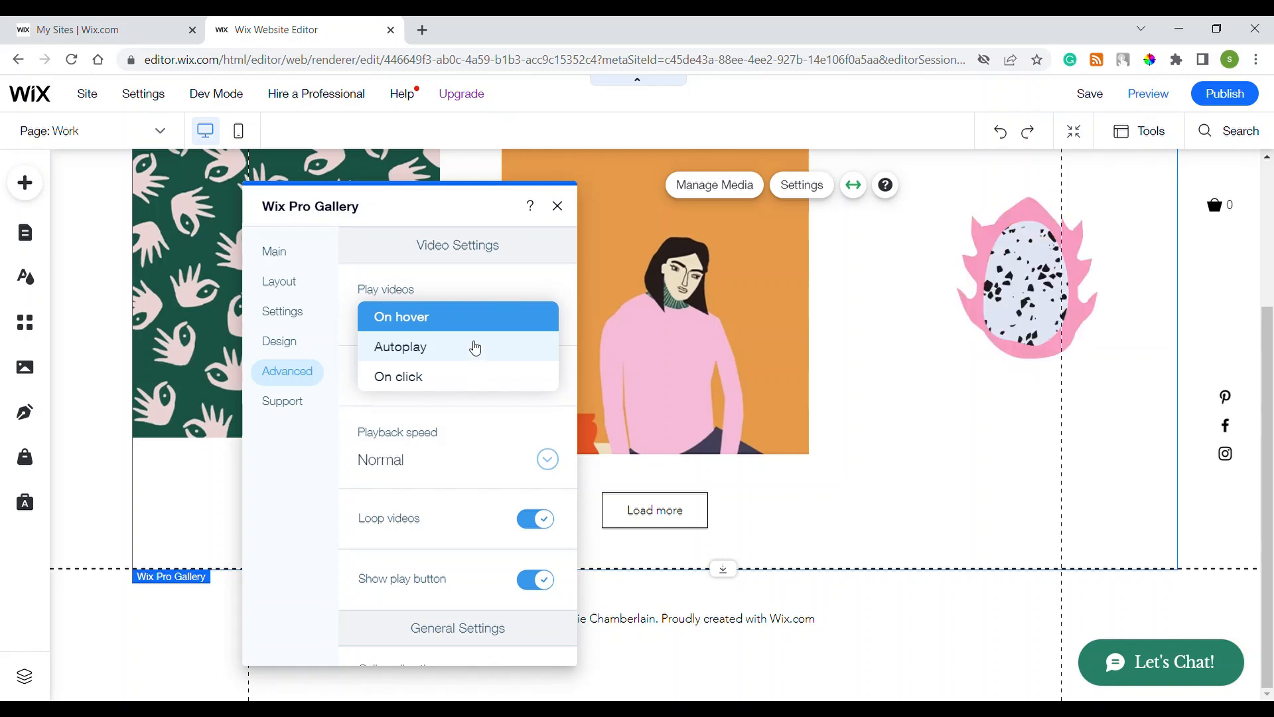
{"action": "left_click", "coordinate": [347, 298]}
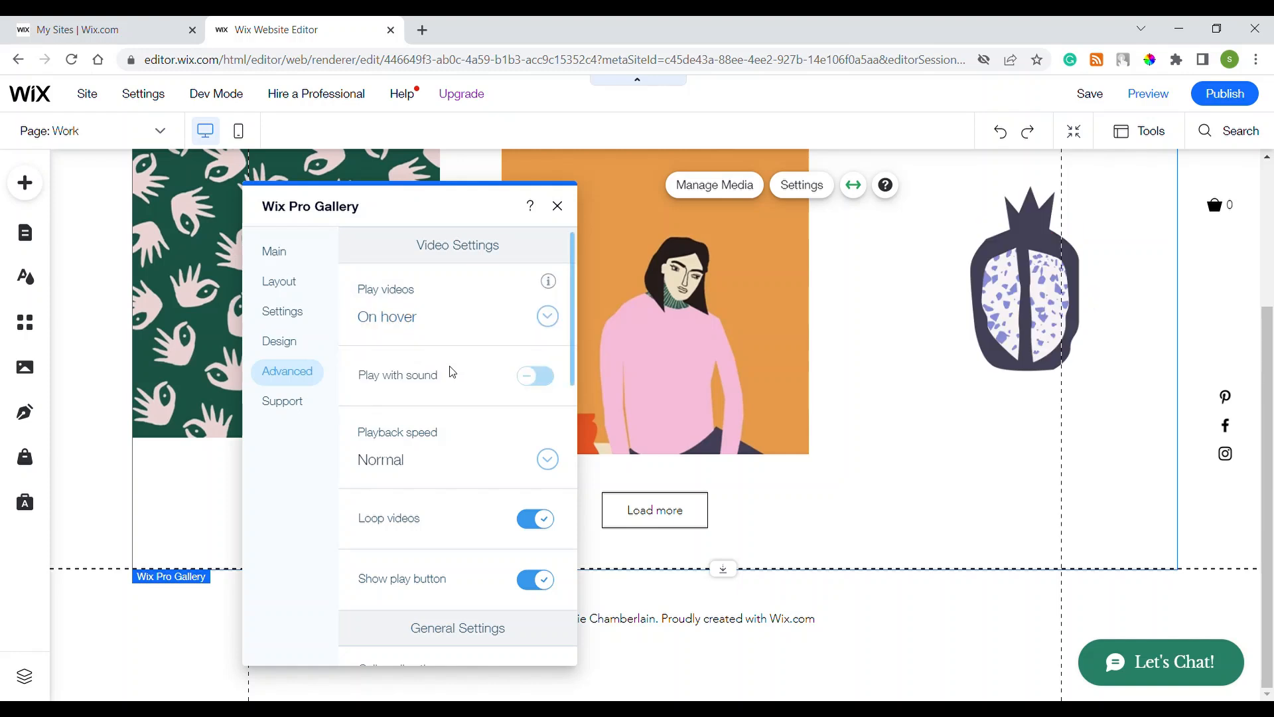
{"action": "left_click", "coordinate": [482, 328]}
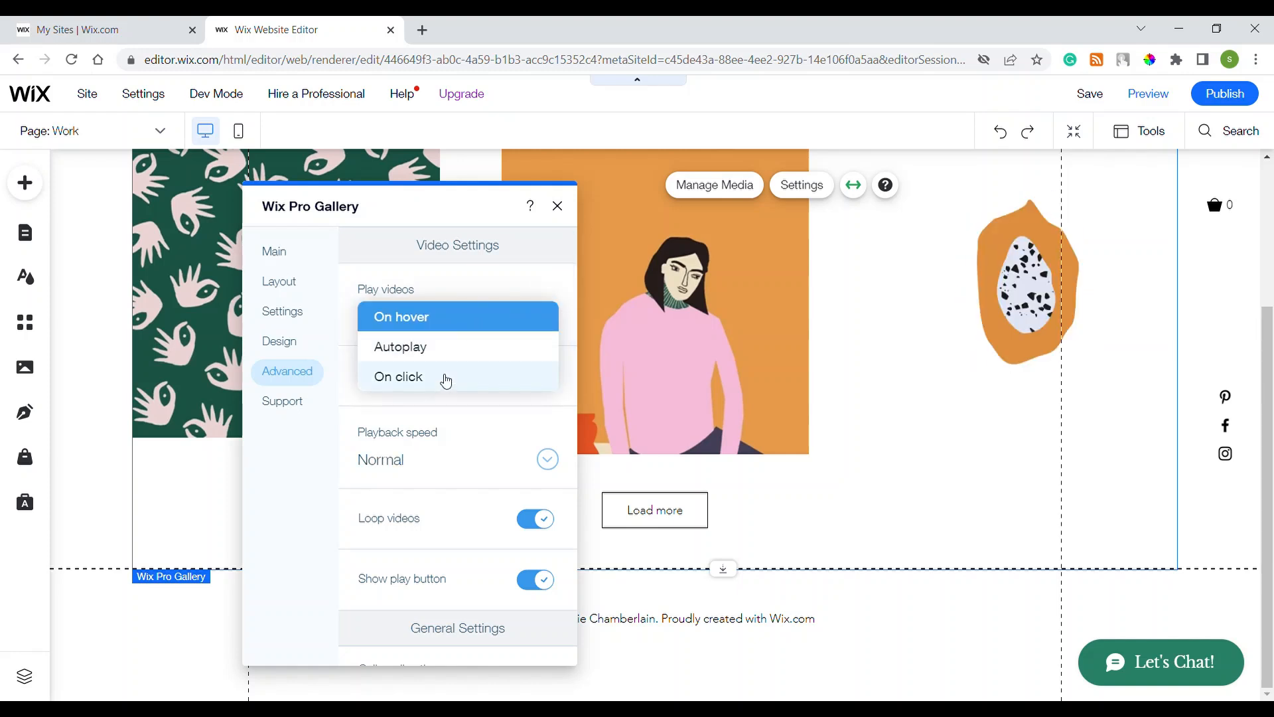
{"action": "left_click", "coordinate": [346, 289]}
Review the advanced settings for video playback, gallery direction, image quality, sharpening, WebP conversion, automatic resizing and Lightroom integration
{"action": "scroll", "coordinate": [495, 435], "scroll_direction": "down", "scroll_amount": 2}
{"action": "scroll", "coordinate": [496, 407], "scroll_direction": "up", "scroll_amount": 1}
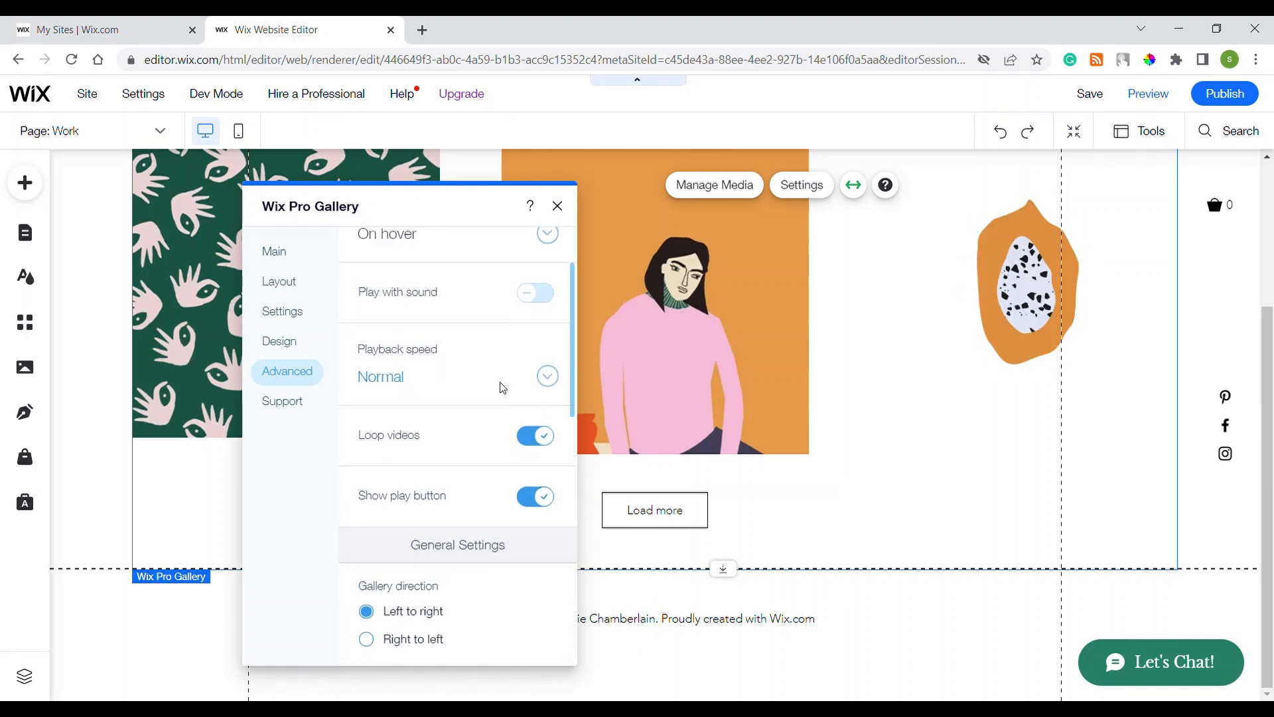
{"action": "scroll", "coordinate": [479, 468], "scroll_direction": "down", "scroll_amount": 1}
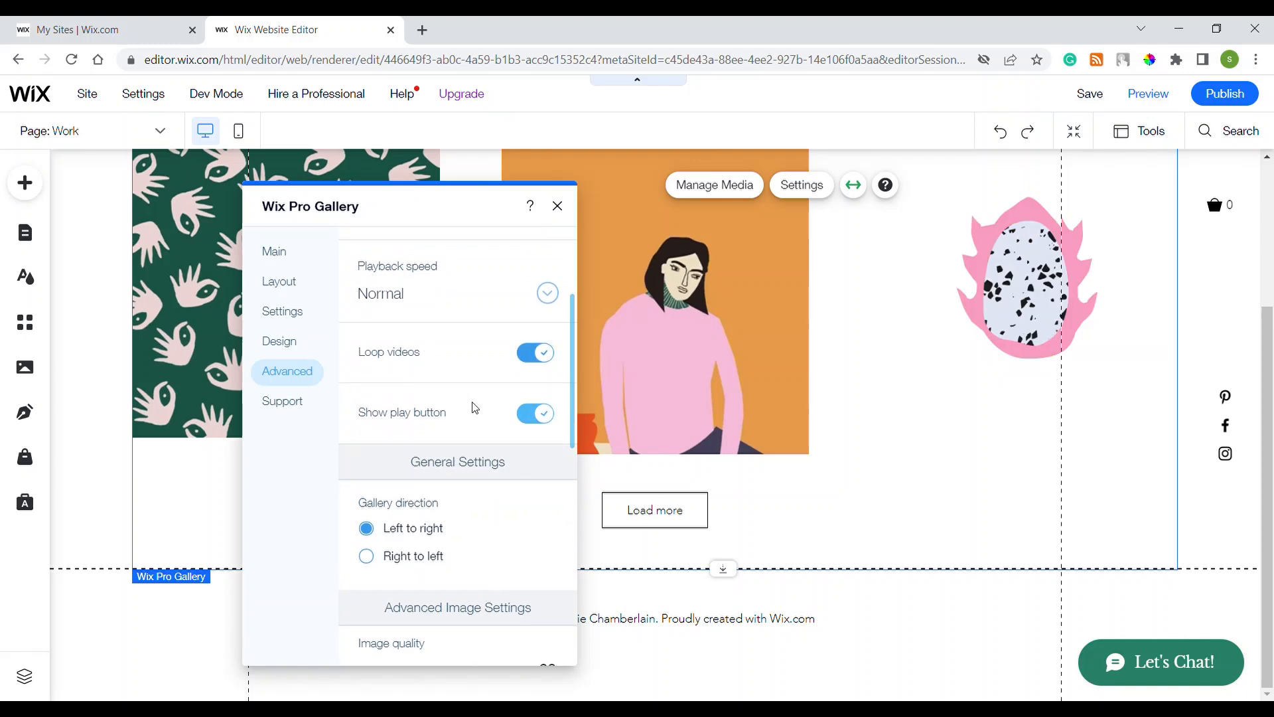
{"action": "scroll", "coordinate": [474, 398], "scroll_direction": "down", "scroll_amount": 3}
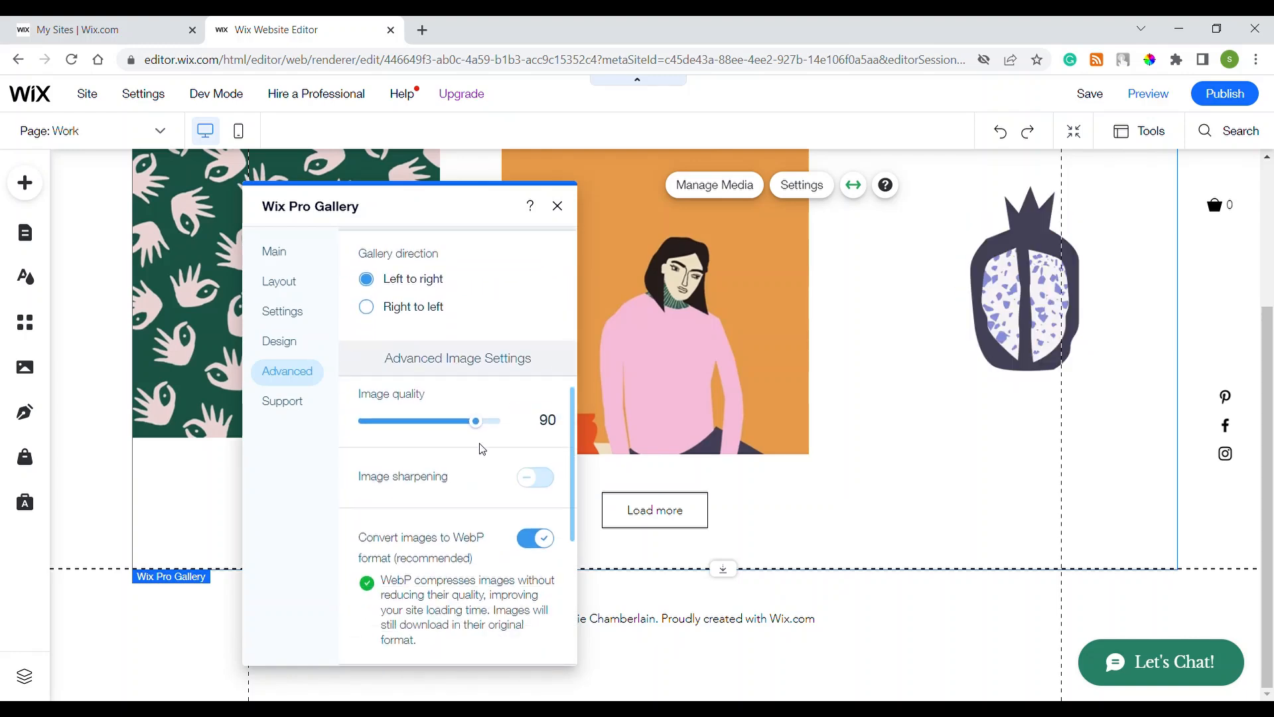
{"action": "scroll", "coordinate": [488, 465], "scroll_direction": "down", "scroll_amount": 4}
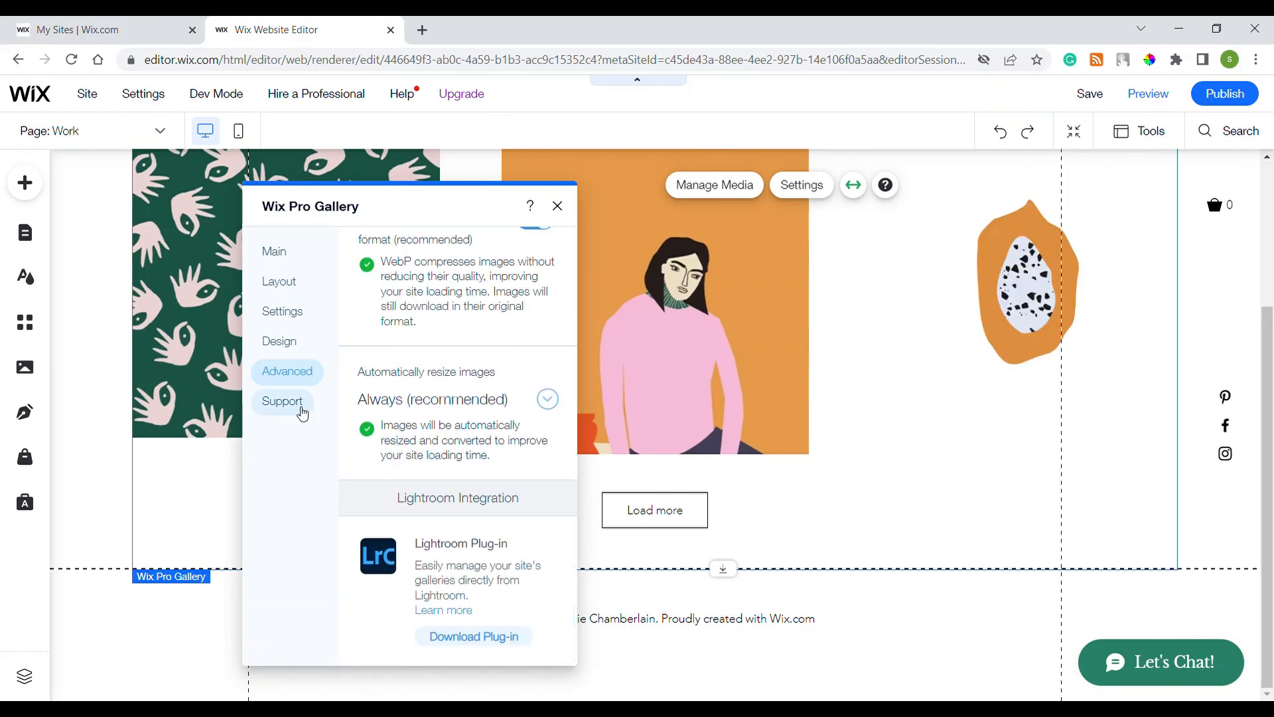
Look through the gallery's support section, and close the gallery settings to view the gallery on the Work page
{"action": "left_click", "coordinate": [284, 401]}
{"action": "scroll", "coordinate": [458, 441], "scroll_direction": "down", "scroll_amount": 3}
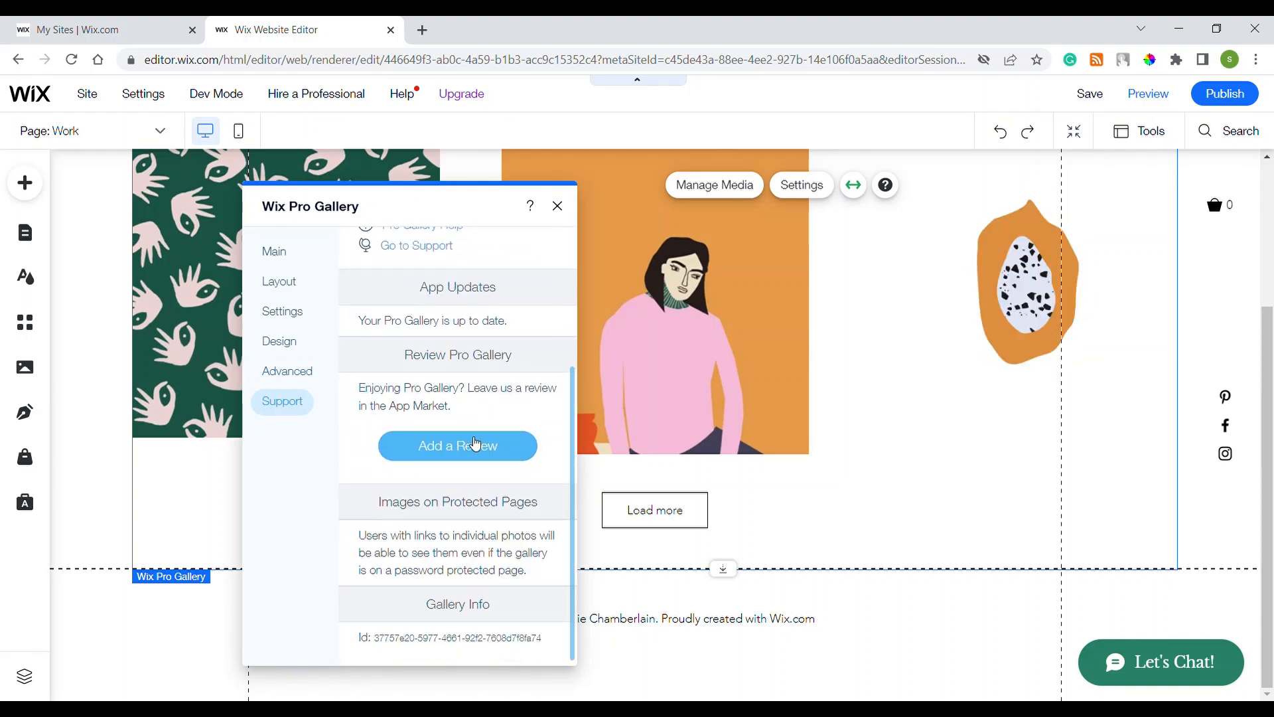
{"action": "left_click", "coordinate": [558, 206]}
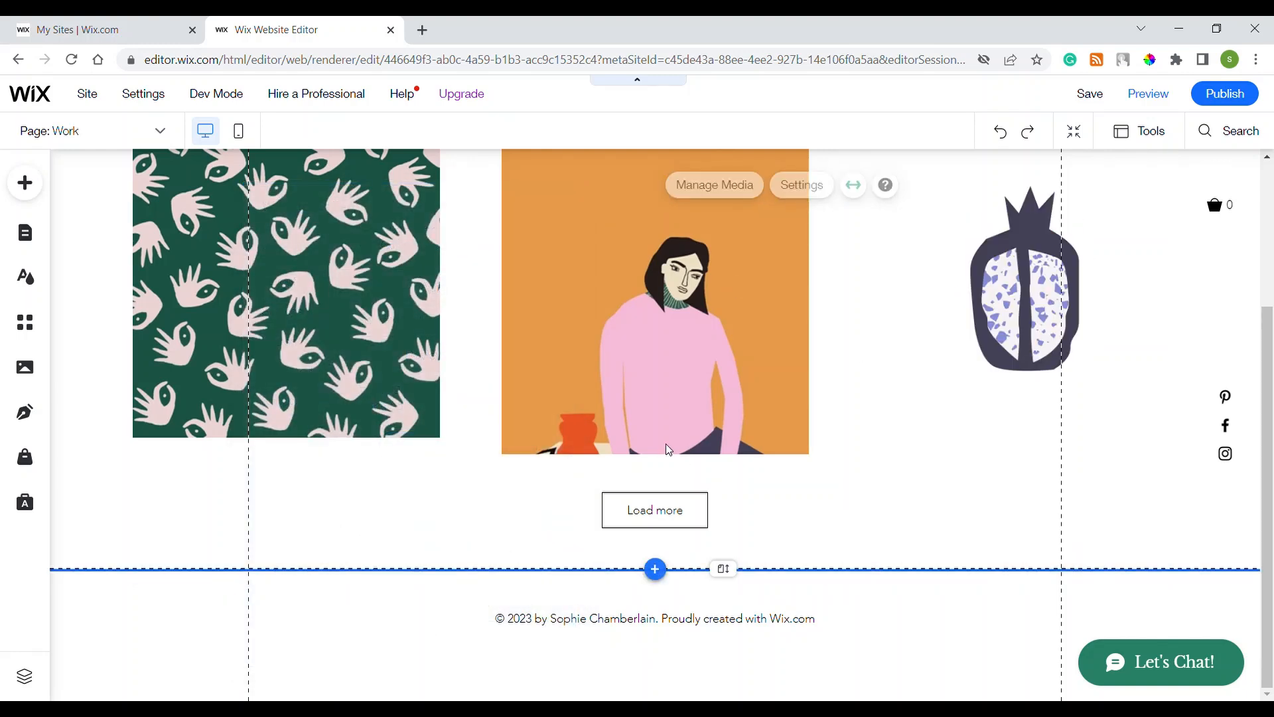
{"action": "scroll", "coordinate": [669, 451], "scroll_direction": "up", "scroll_amount": 3}
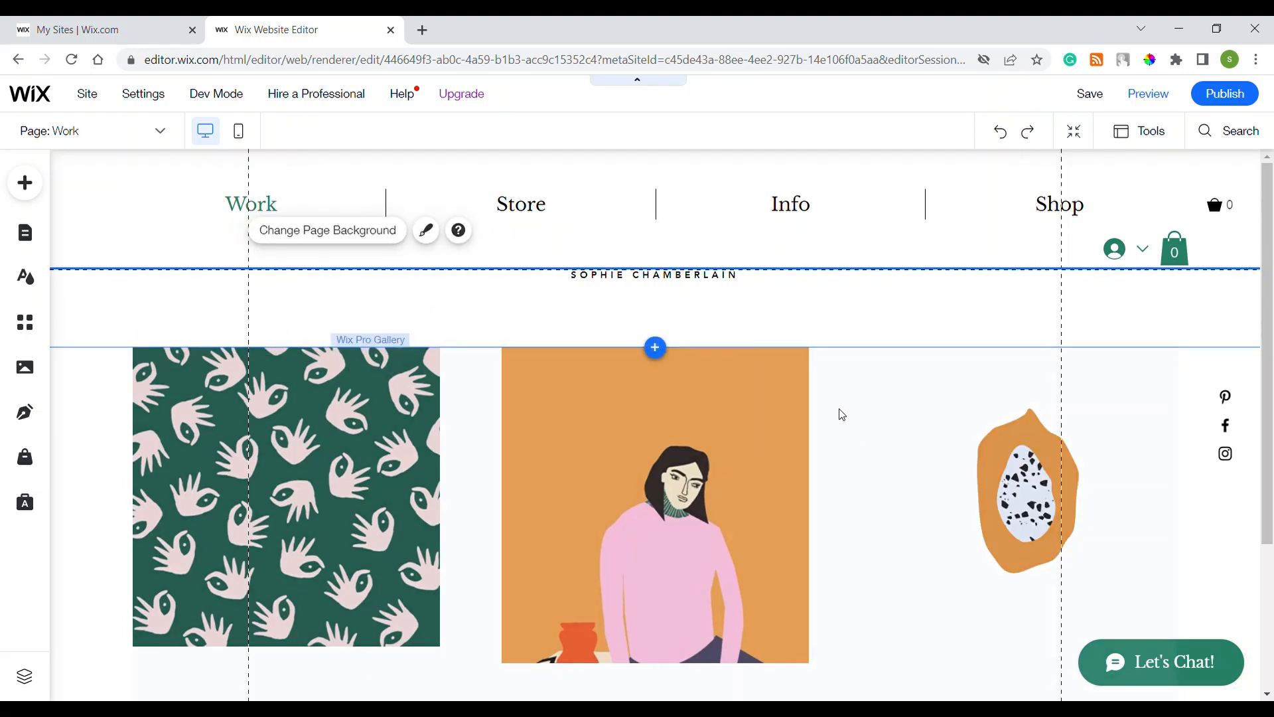
{"action": "scroll", "coordinate": [842, 415], "scroll_direction": "down", "scroll_amount": 3}
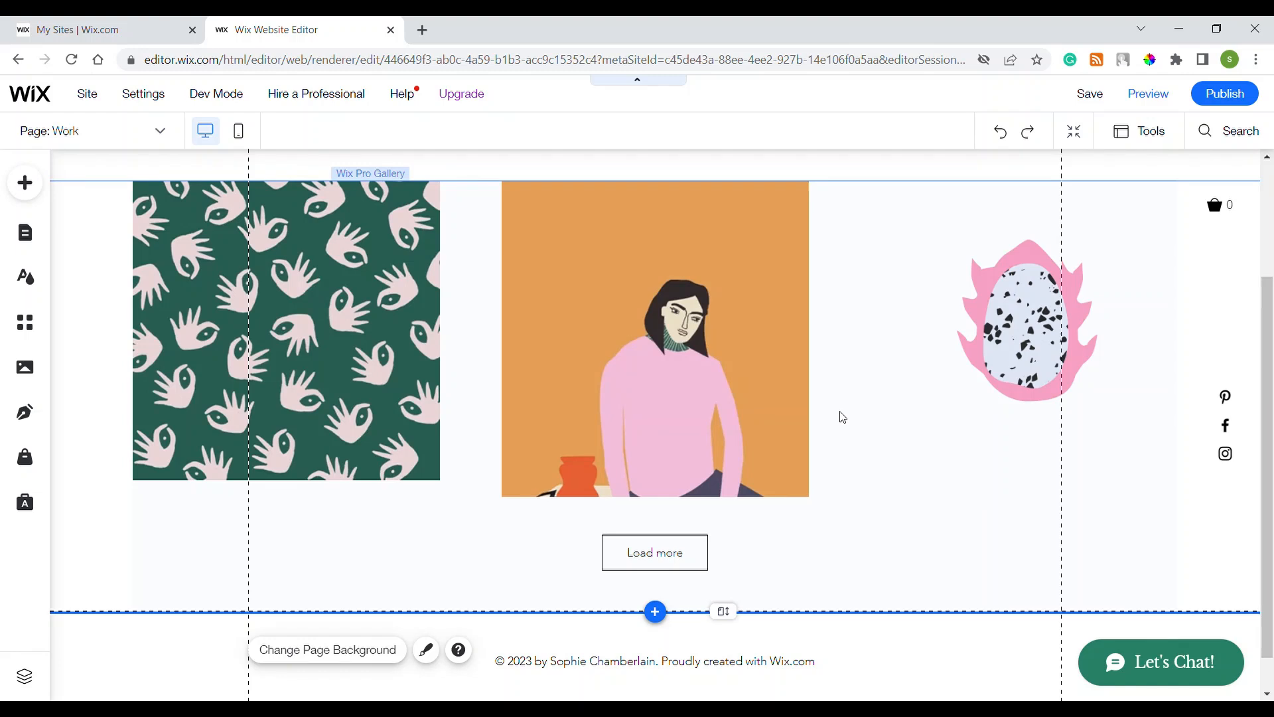